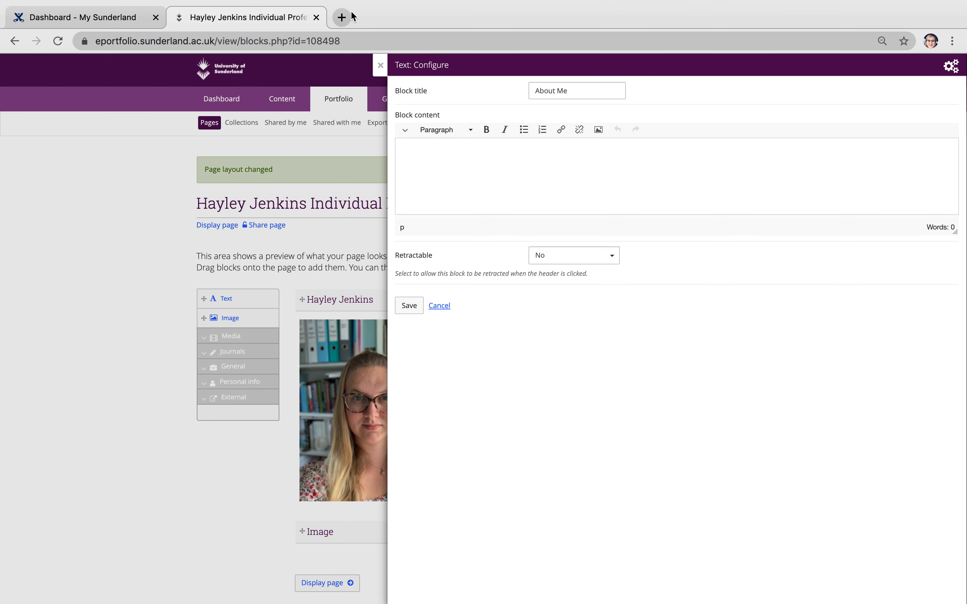
# Search the web in a new tab for the portfolio owner's name plus "composer" and open the About page of her composer website
pyautogui.click(342, 17)
pyautogui.write('hay')
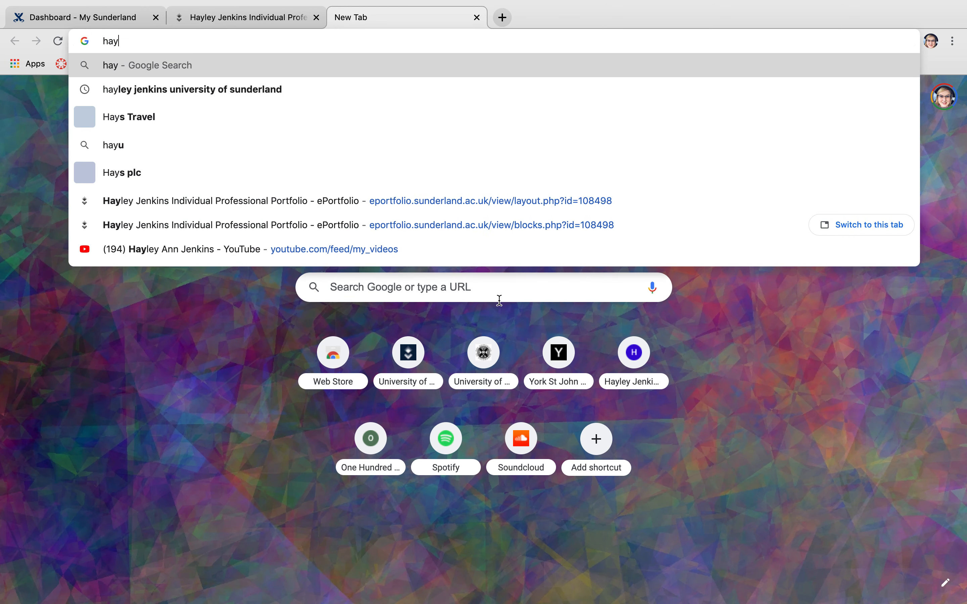
pyautogui.write('ley jenkins composer')
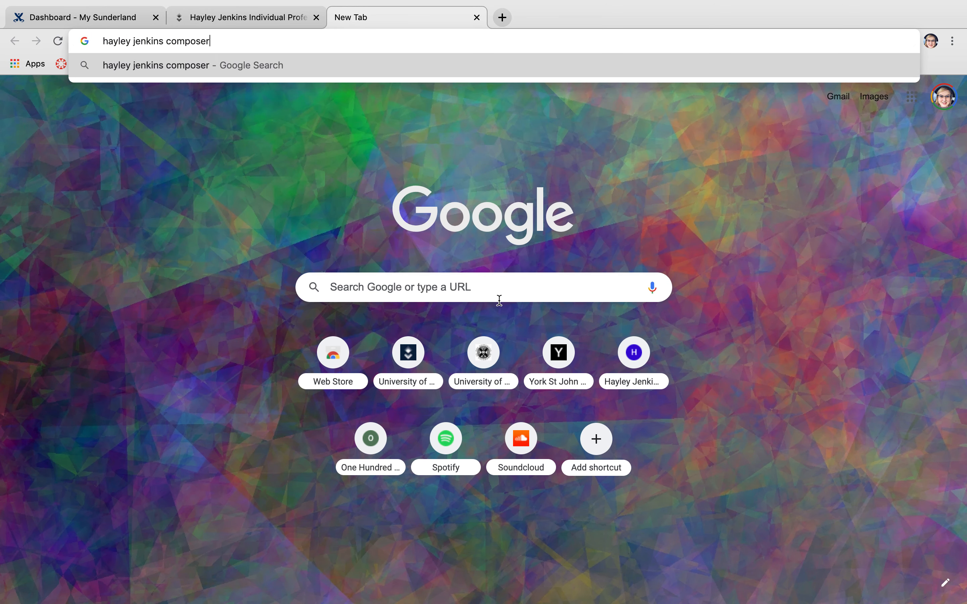
pyautogui.press('Return')
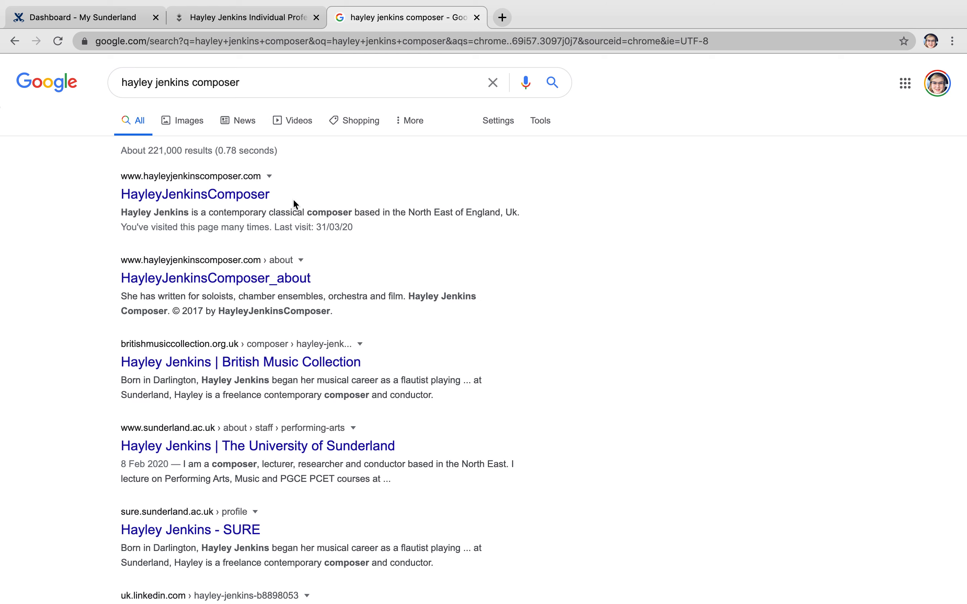
pyautogui.click(257, 200)
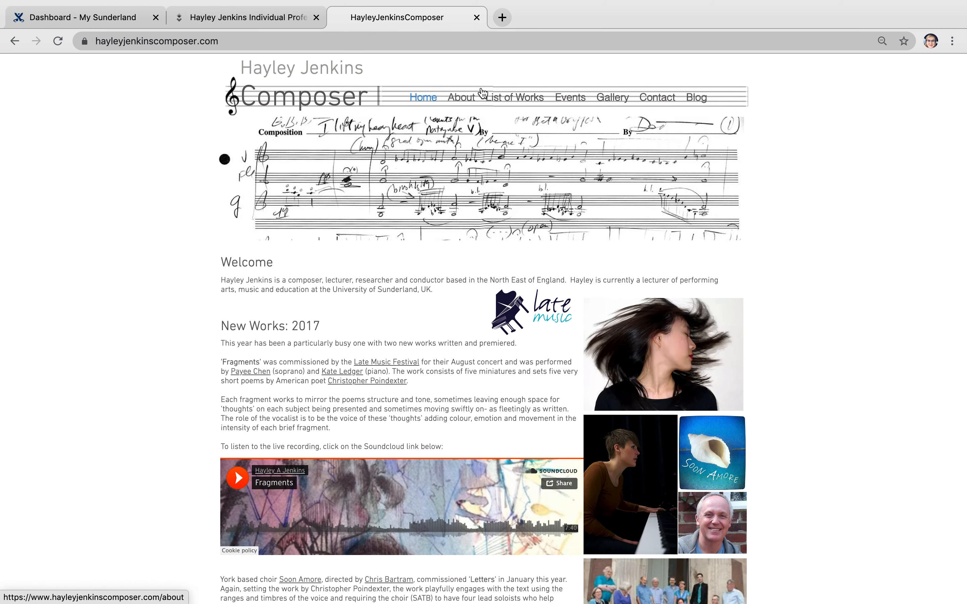
pyautogui.click(461, 99)
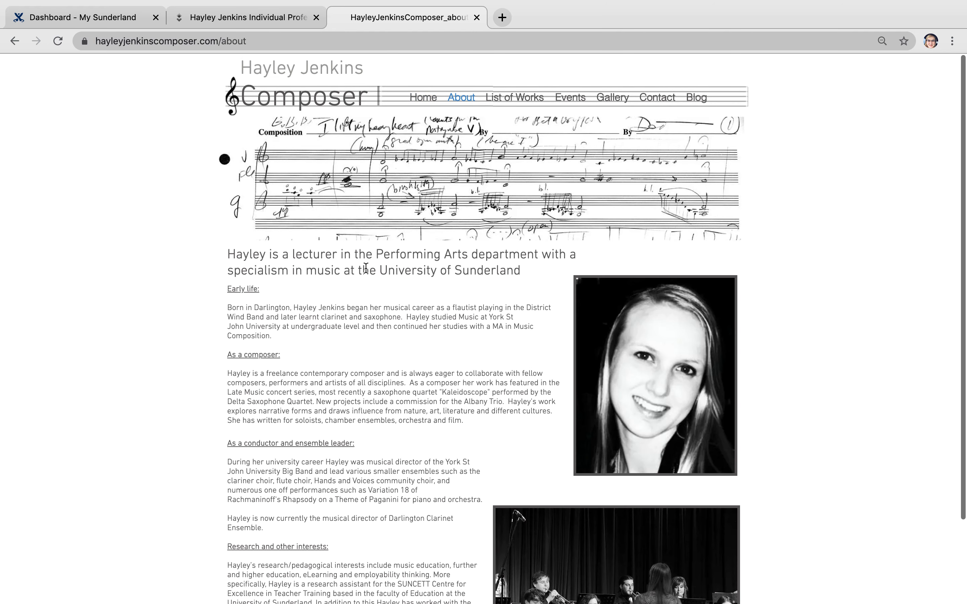
# Copy the biography from "Early life" through "Research and other interests" and paste it into the About Me block's content in the portfolio
pyautogui.scroll(-3, 245, 280)
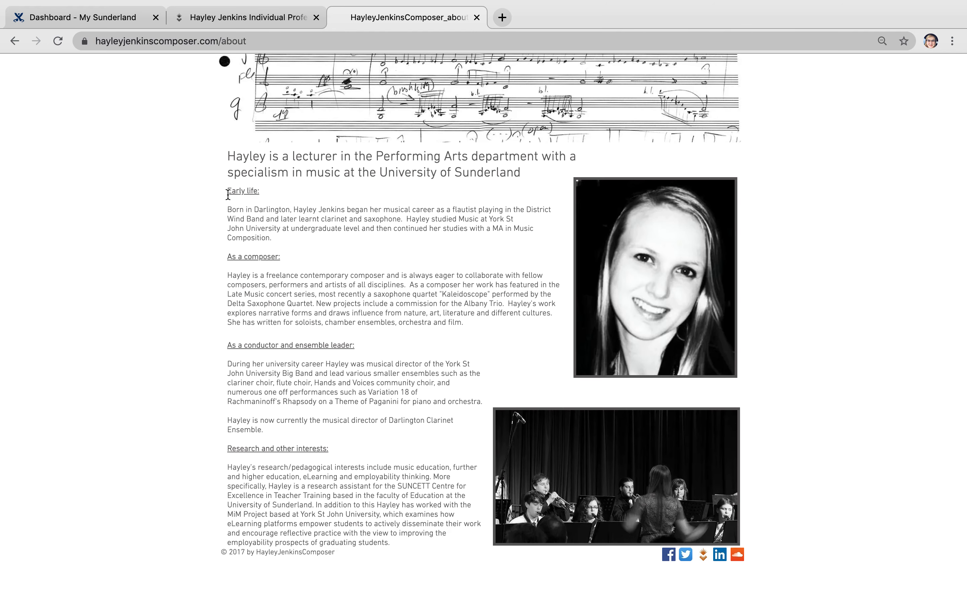
pyautogui.moveTo(227, 190); pyautogui.dragTo(399, 543)
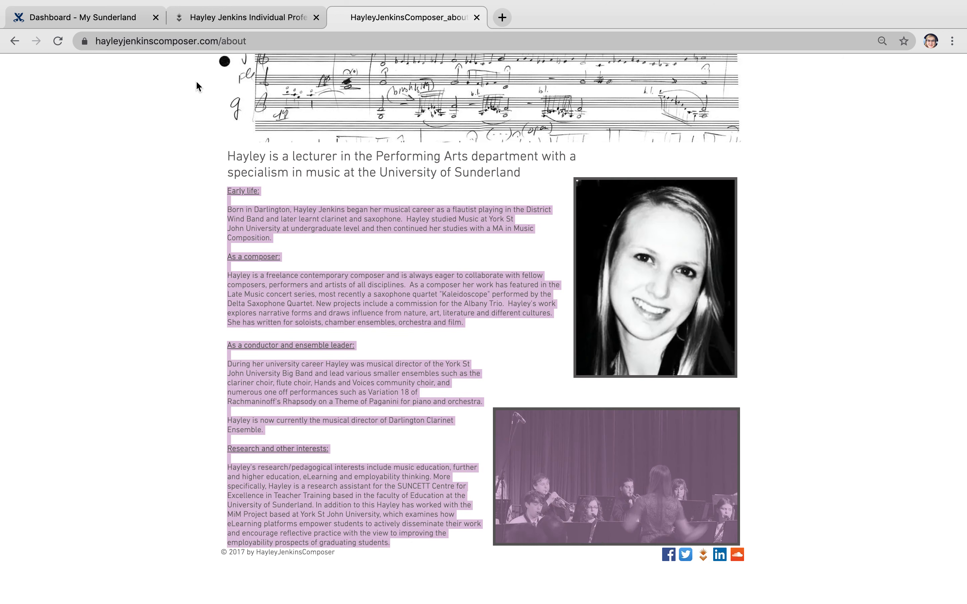
pyautogui.click(201, 14)
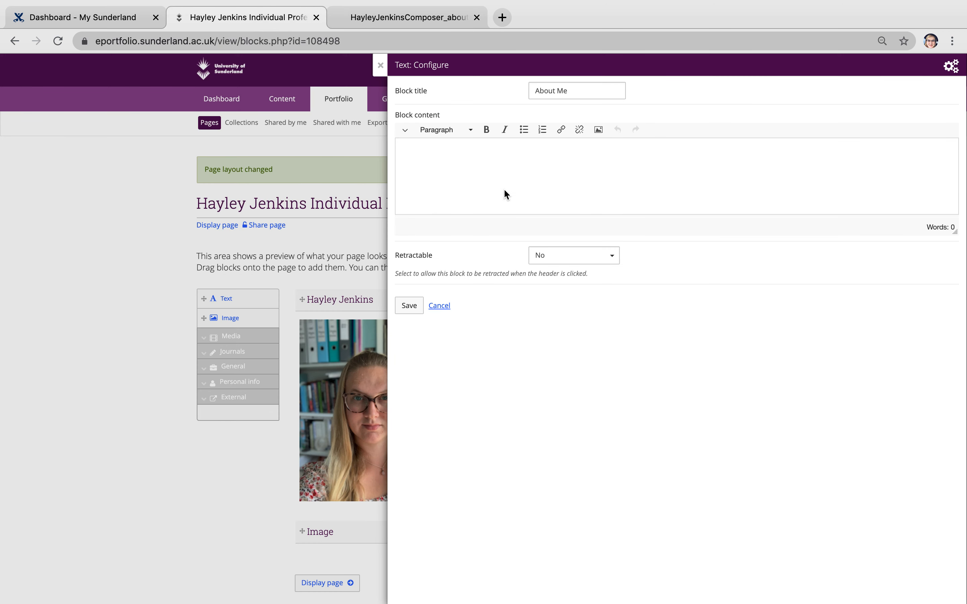
pyautogui.press('super+v')
# Remove the blank lines in the pasted biography from "Early life" through the "As a conductor and ensemble leader" heading
pyautogui.scroll(15, 504, 190)
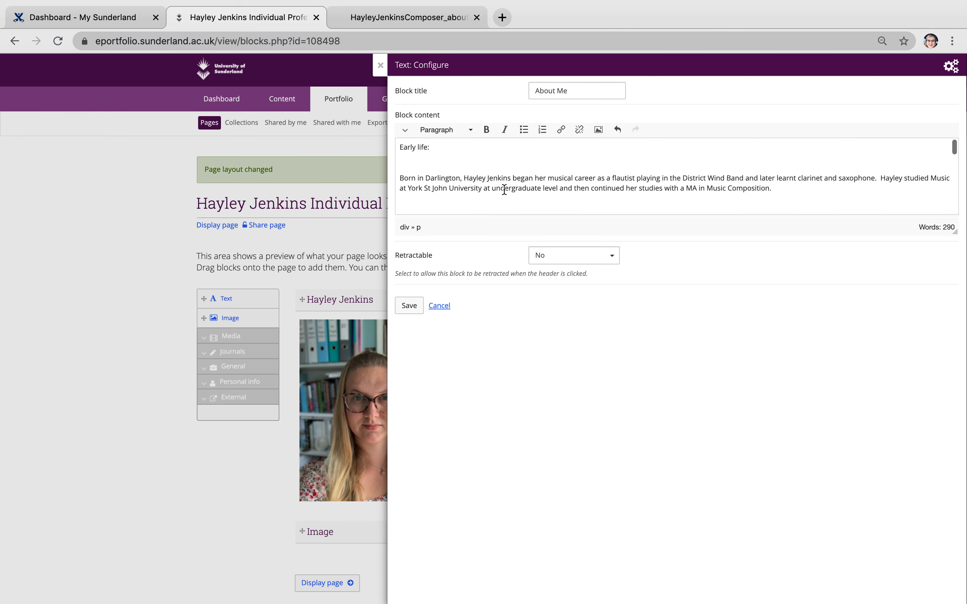
pyautogui.click(450, 160)
pyautogui.press('BackSpace')
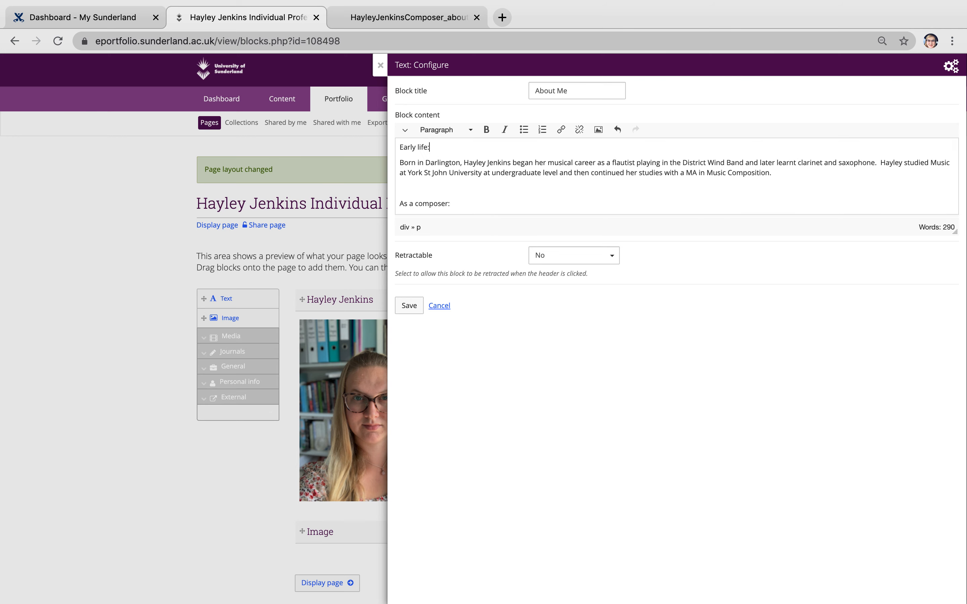
pyautogui.press('BackSpace')
pyautogui.press('BackSpace')
pyautogui.scroll(-6, 412, 190)
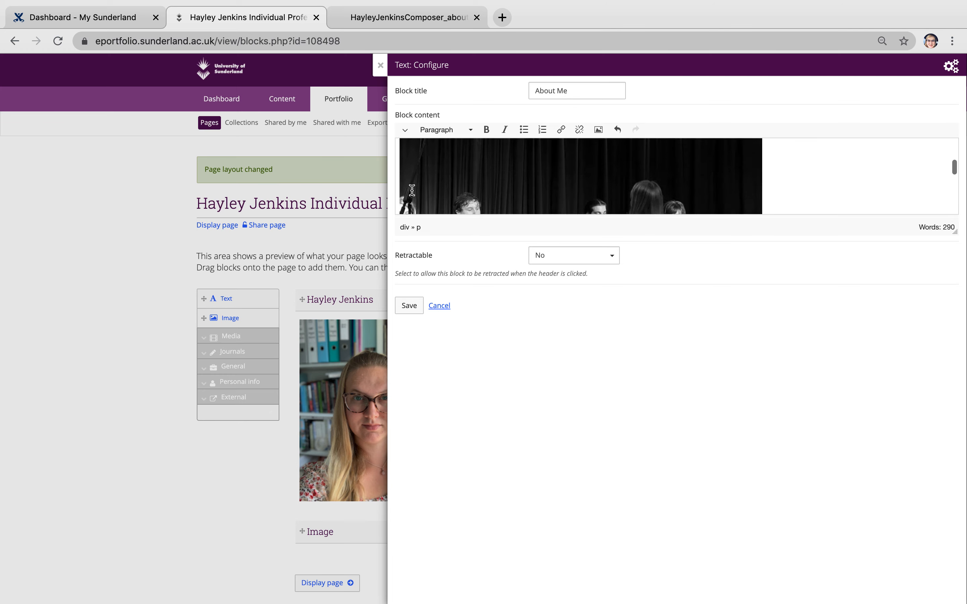
pyautogui.scroll(-1, 412, 190)
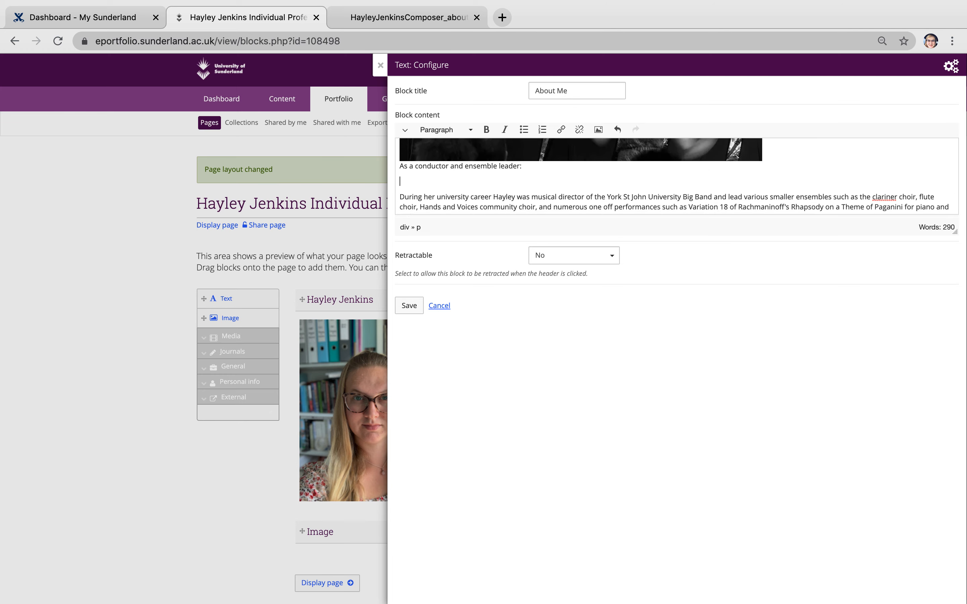
pyautogui.press('BackSpace')
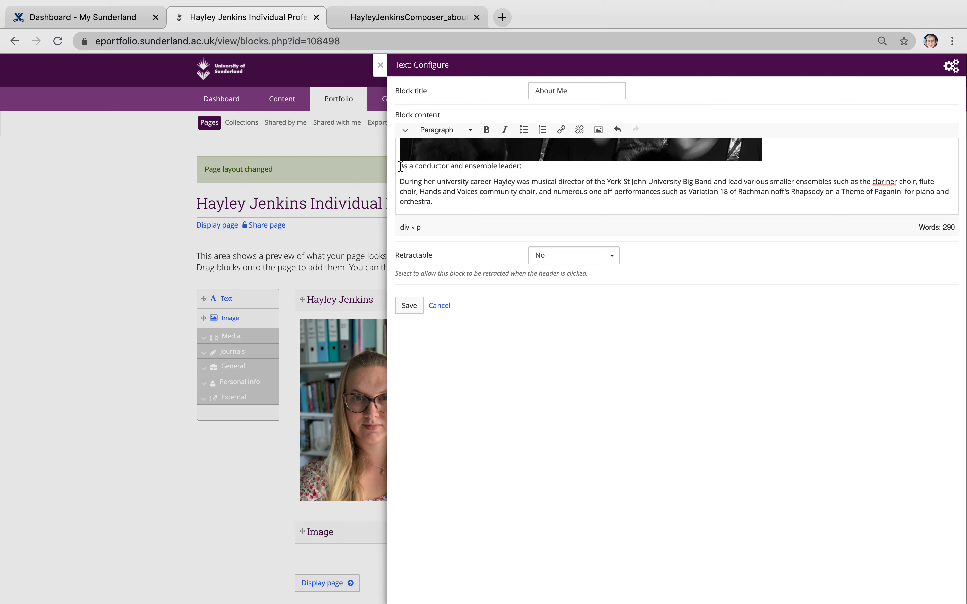
# Remove the remaining blank lines around the clarinet ensemble sentence and the "Research and other interests" heading, and save the About Me block
pyautogui.scroll(-3, 398, 178)
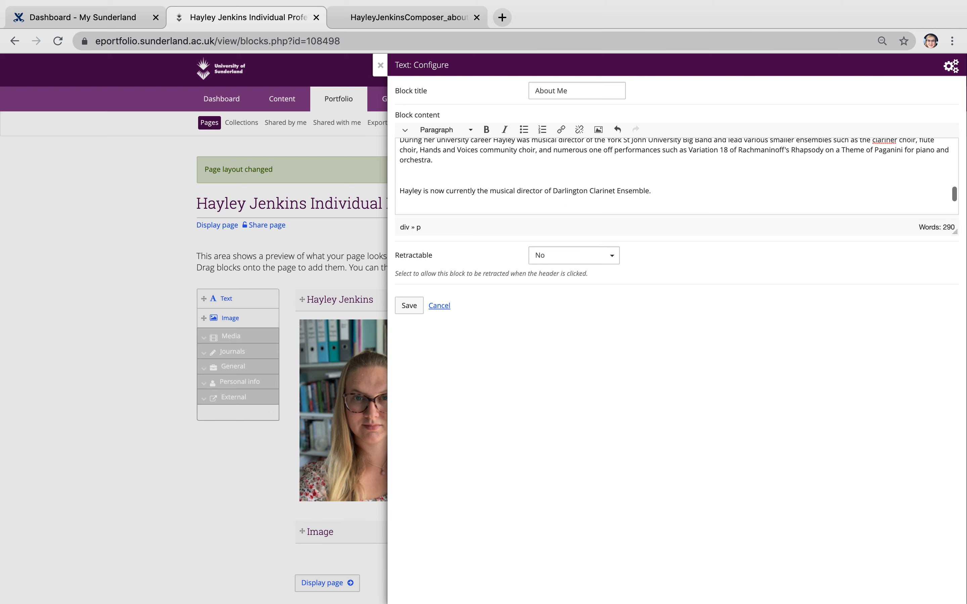
pyautogui.click(398, 176)
pyautogui.press('BackSpace')
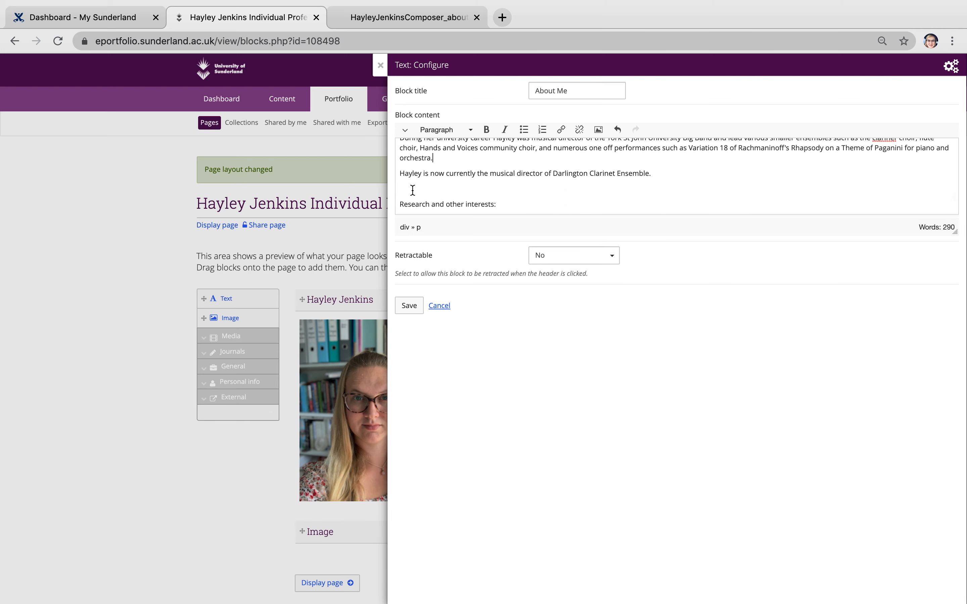
pyautogui.press('BackSpace')
pyautogui.scroll(-3, 411, 157)
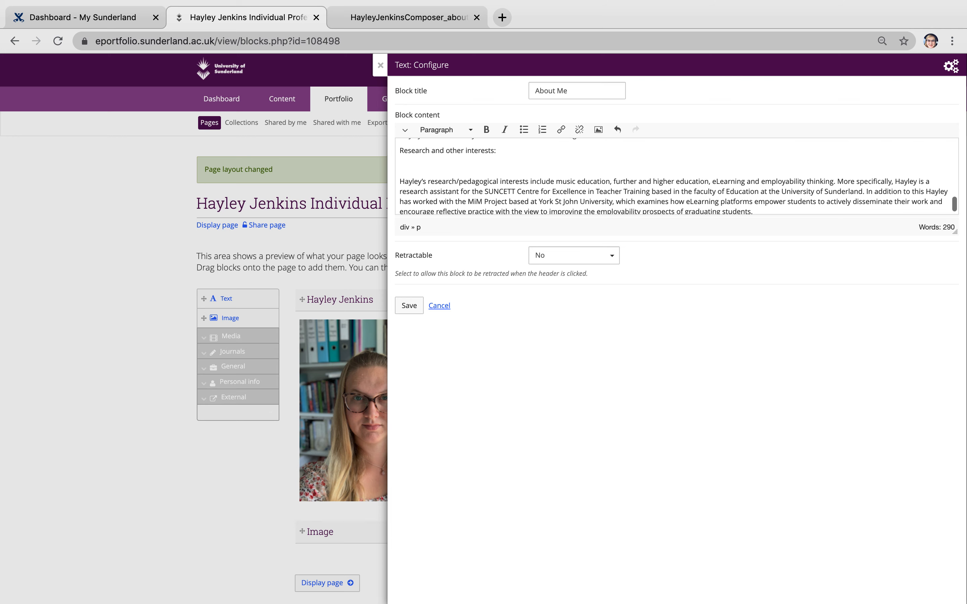
pyautogui.press('BackSpace')
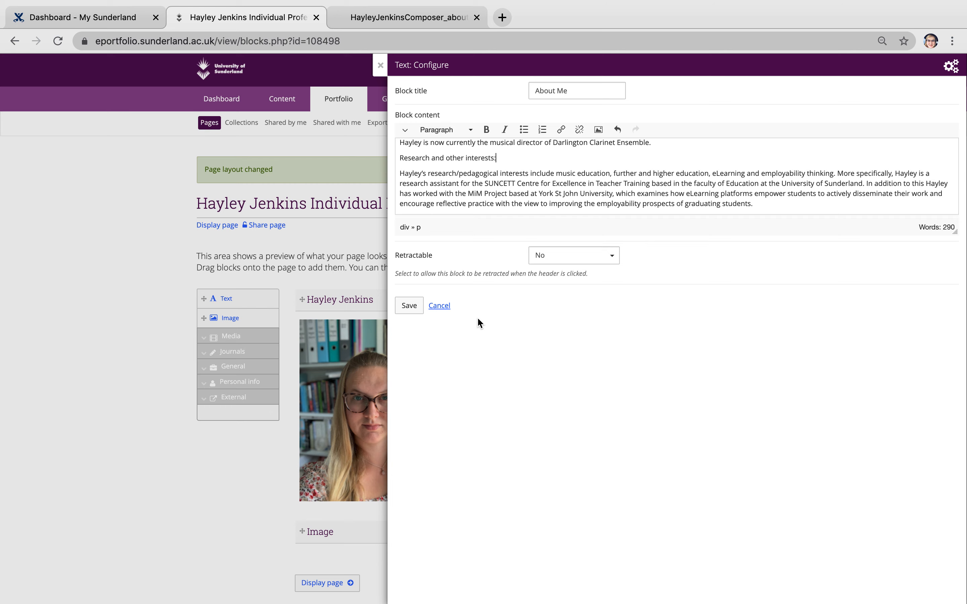
pyautogui.click(413, 306)
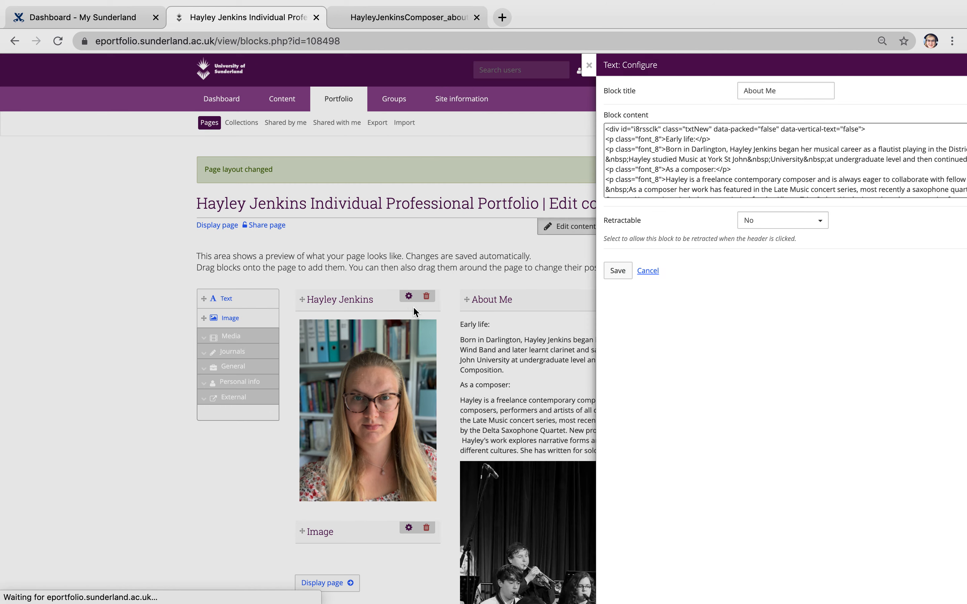
# Examine the portfolio page to check how the About Me text and its embedded ensemble photo are laid out beside the image blocks
pyautogui.scroll(-4, 787, 353)
pyautogui.scroll(-4, 786, 352)
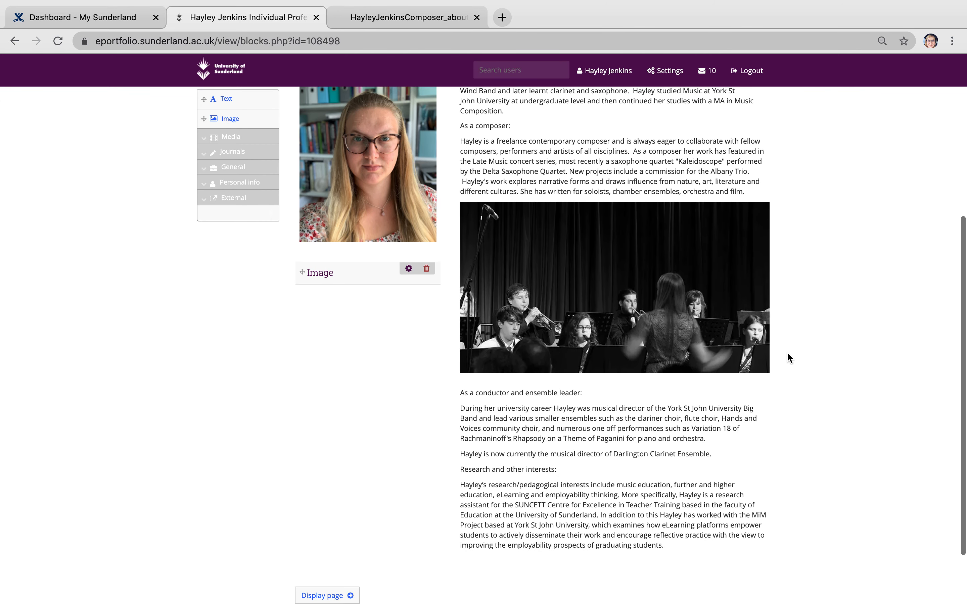
pyautogui.scroll(5, 787, 352)
pyautogui.scroll(-5, 786, 352)
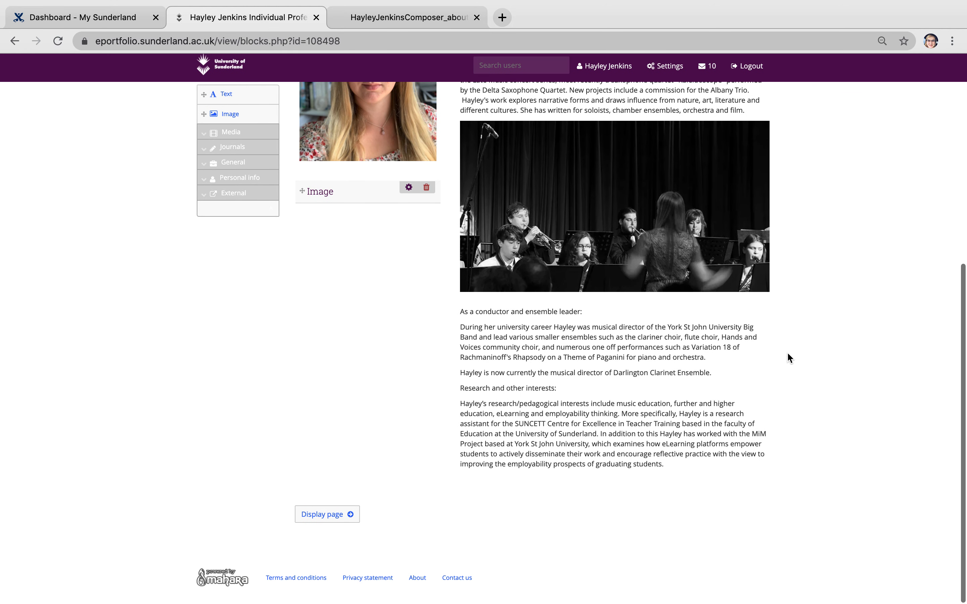
pyautogui.scroll(4, 786, 353)
pyautogui.scroll(2, 786, 354)
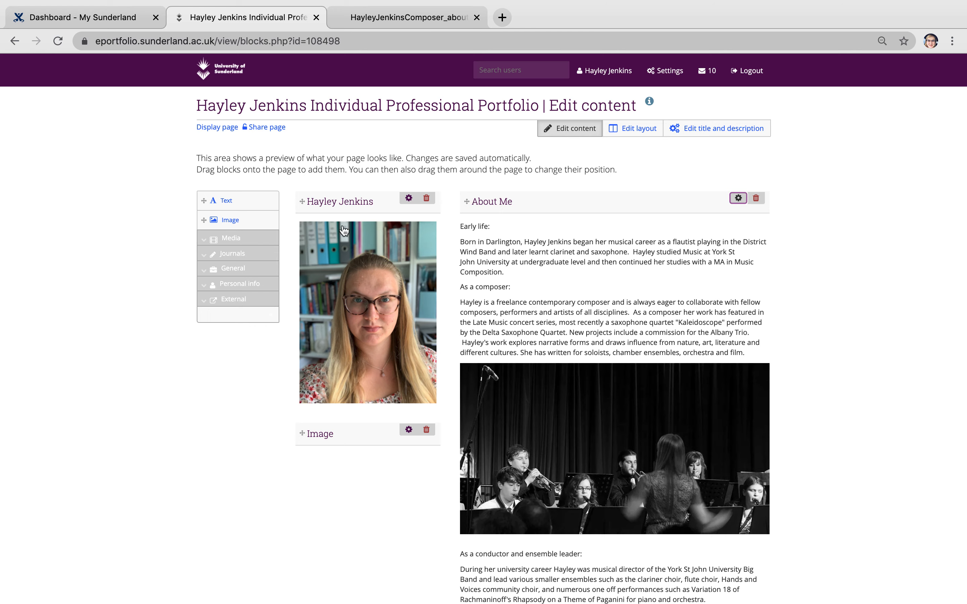
pyautogui.scroll(-6, 579, 365)
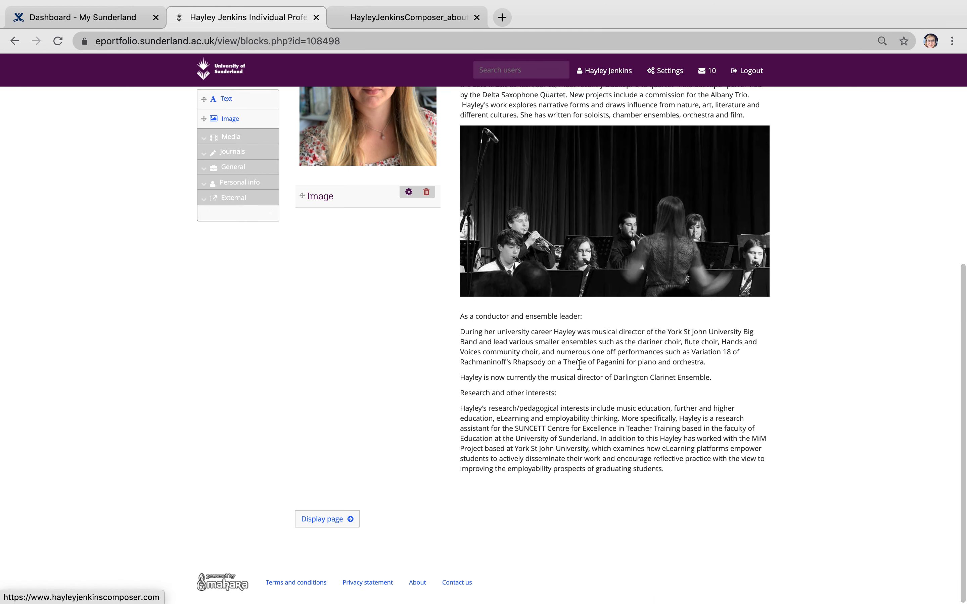
pyautogui.scroll(1, 565, 217)
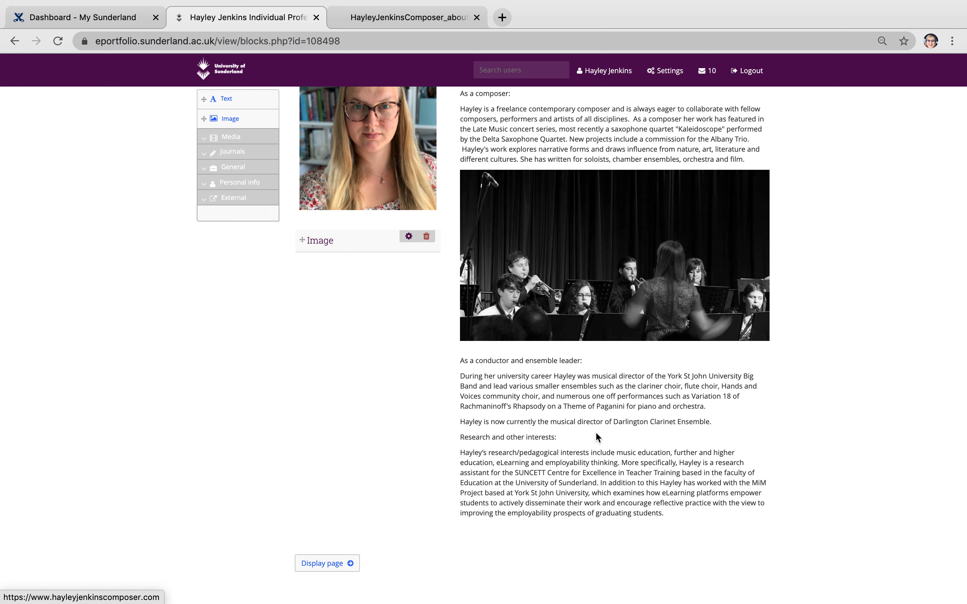
pyautogui.scroll(5, 595, 438)
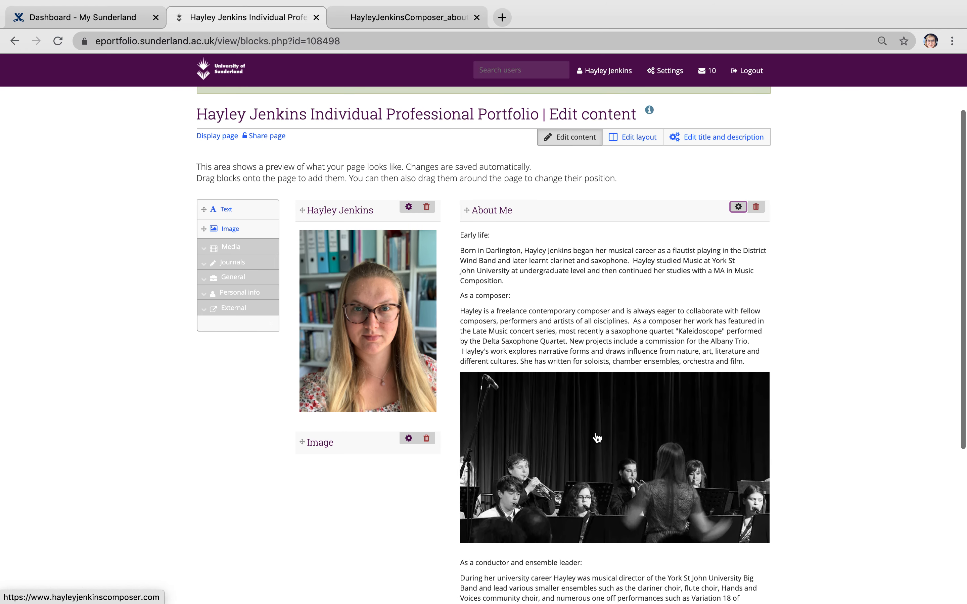
pyautogui.scroll(-1, 567, 451)
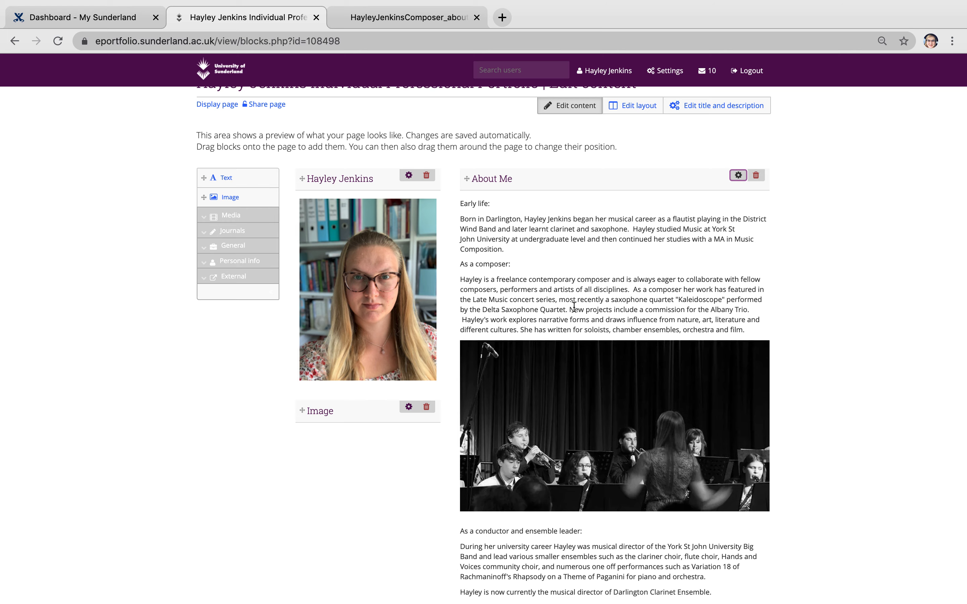
pyautogui.scroll(-2, 573, 306)
pyautogui.scroll(6, 574, 307)
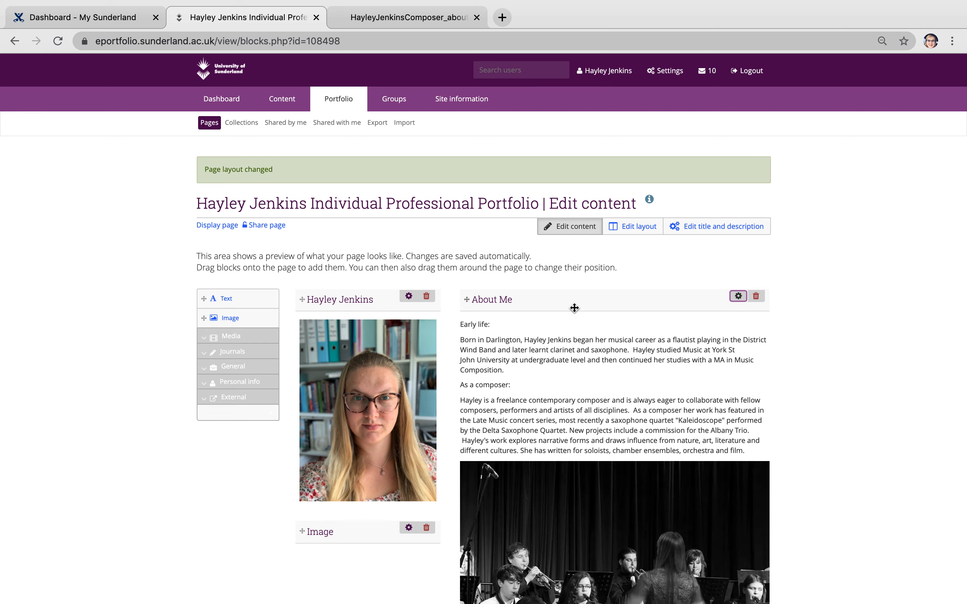
pyautogui.scroll(-1, 592, 454)
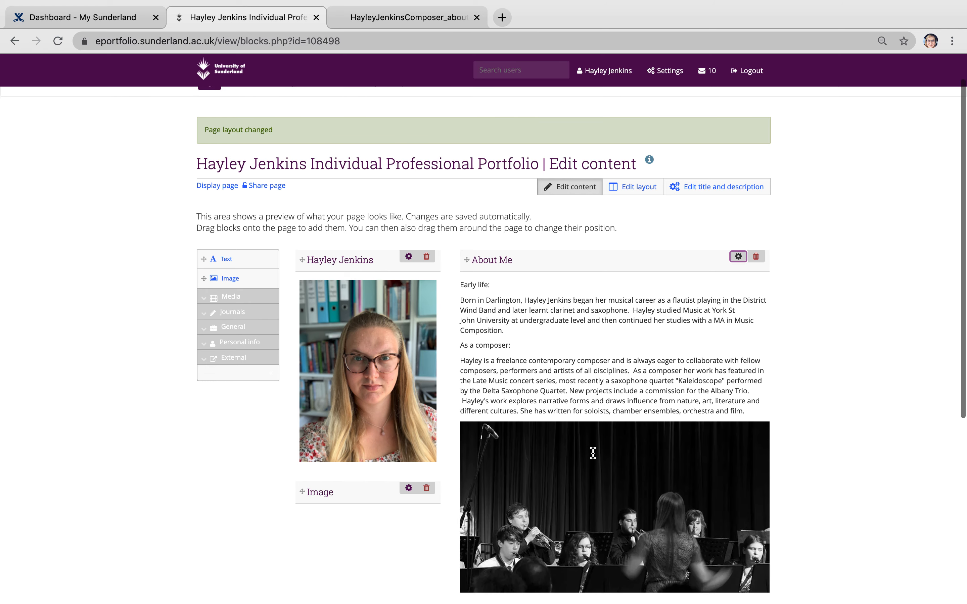
pyautogui.scroll(-7, 593, 456)
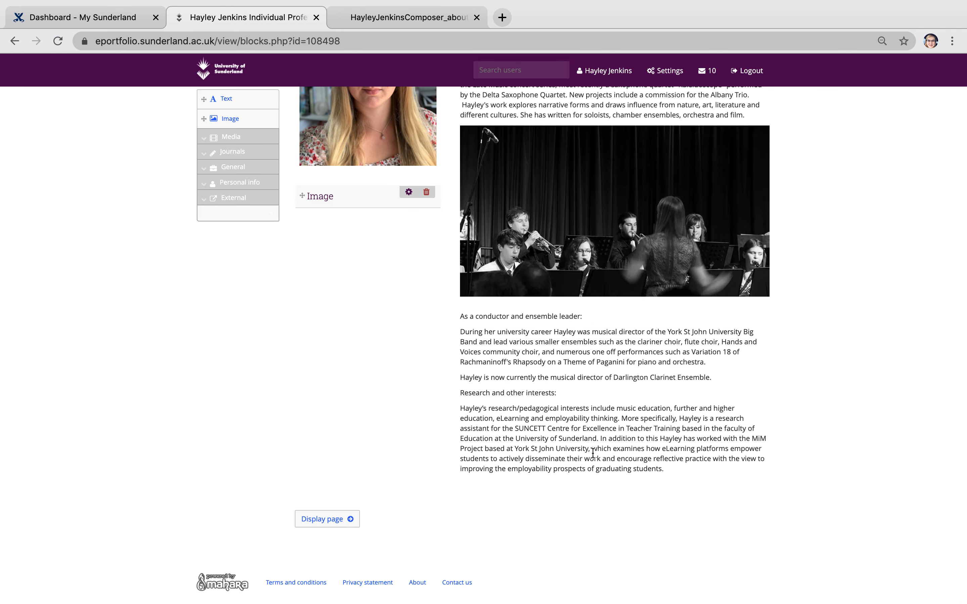
pyautogui.scroll(8, 593, 454)
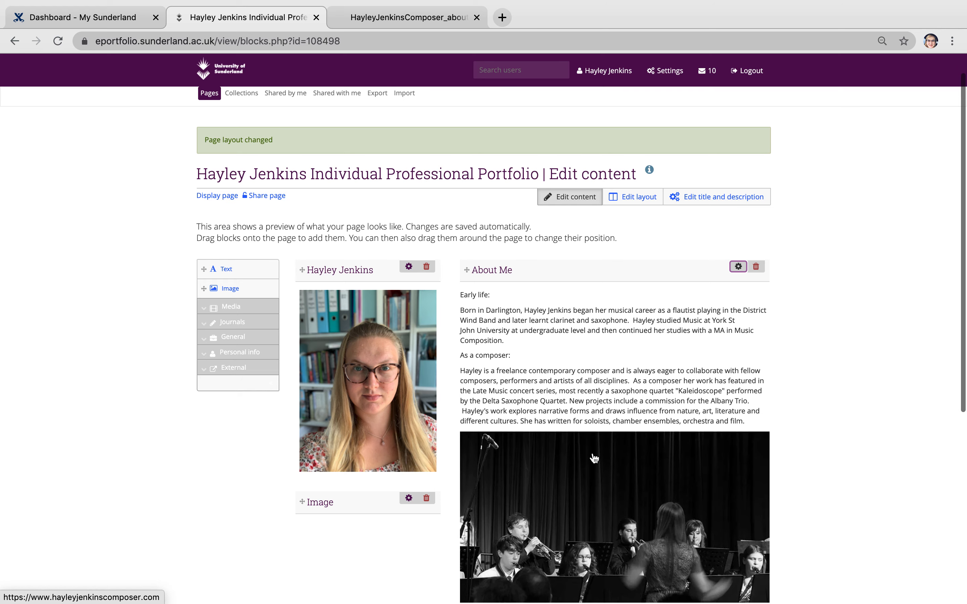
pyautogui.scroll(-2, 595, 458)
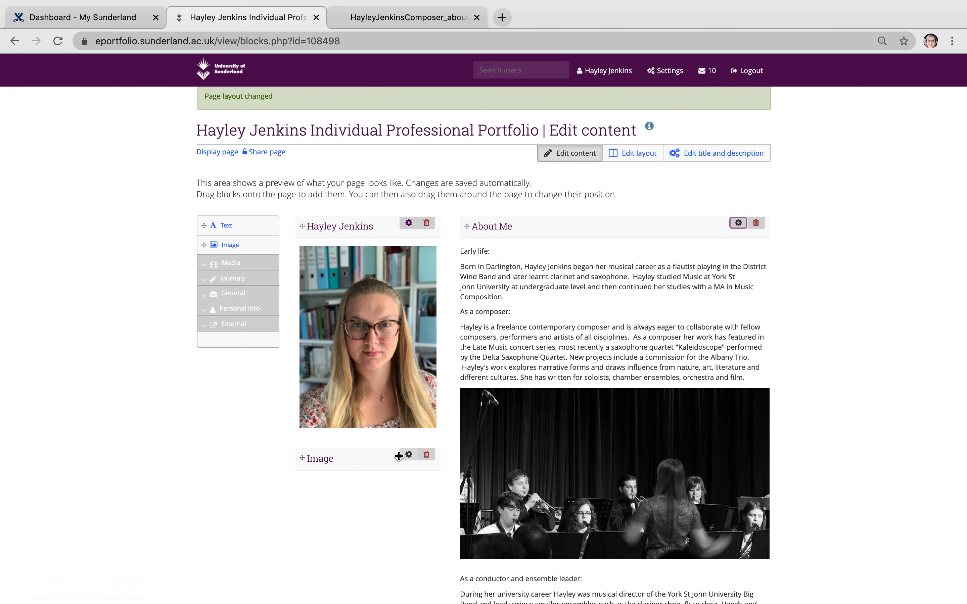
# Reopen the About Me block's configuration, review its content, and set Retractable to Yes
pyautogui.click(737, 222)
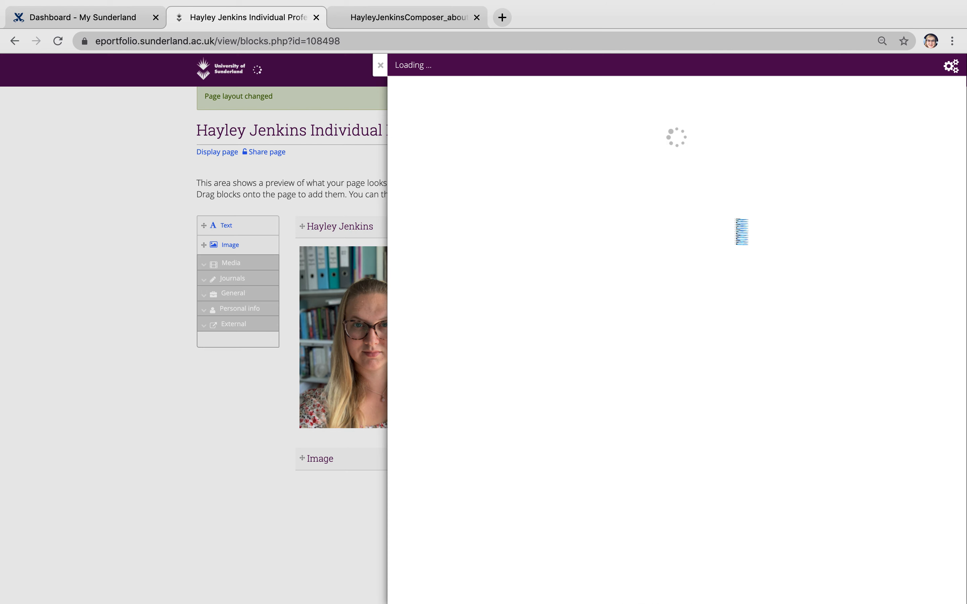
pyautogui.scroll(-5, 566, 186)
pyautogui.scroll(-1, 567, 186)
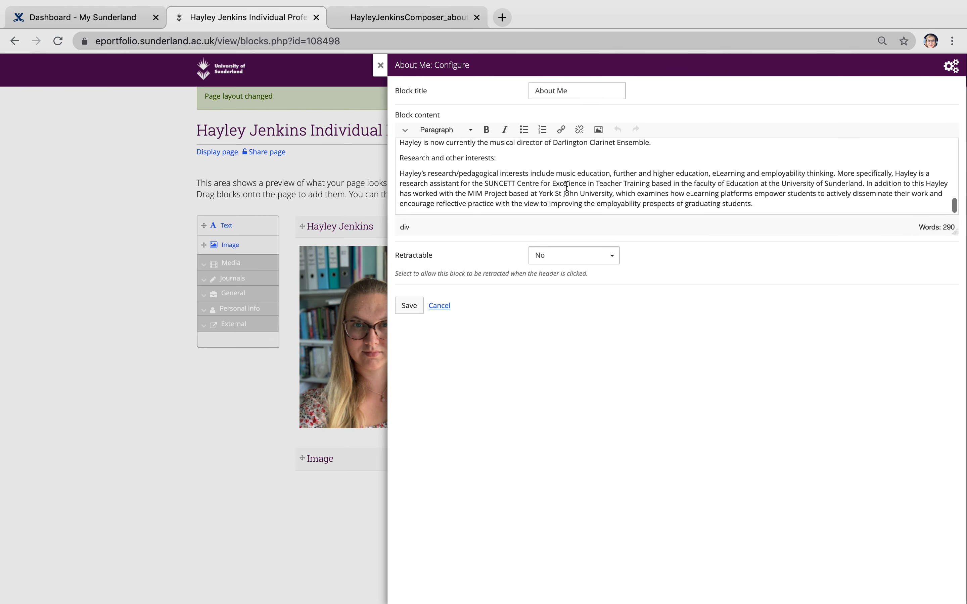
pyautogui.scroll(10, 567, 186)
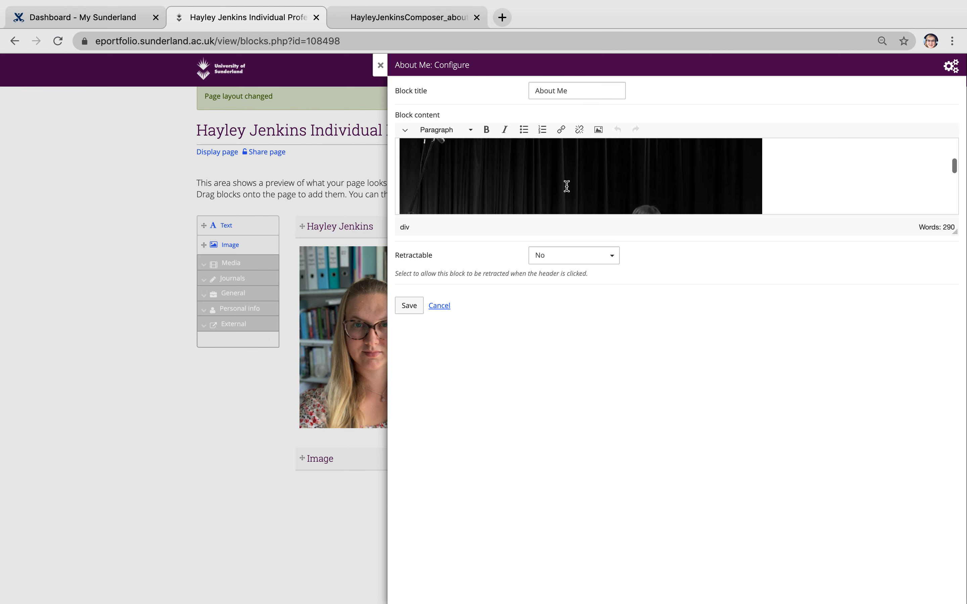
pyautogui.click(611, 261)
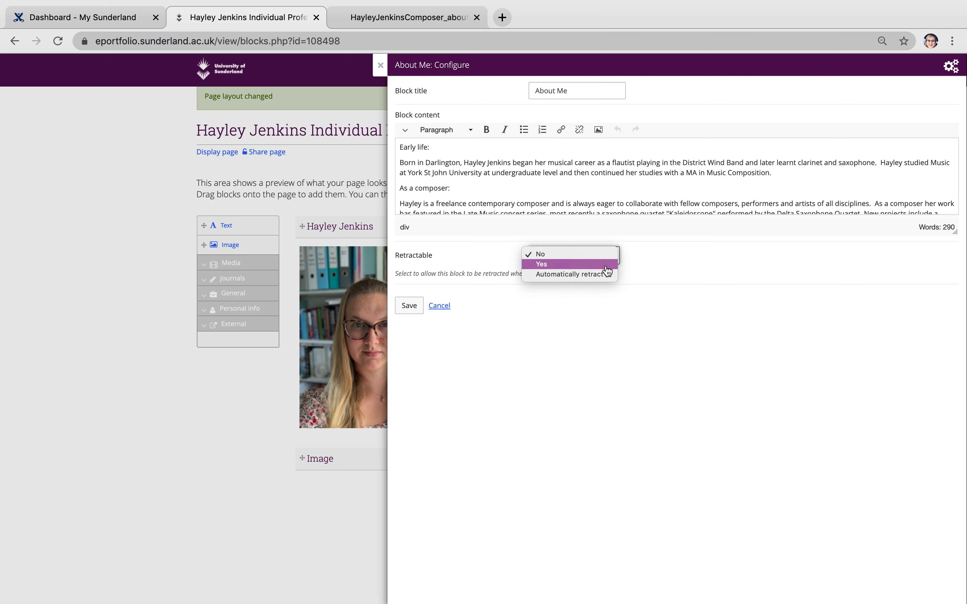
pyautogui.click(605, 267)
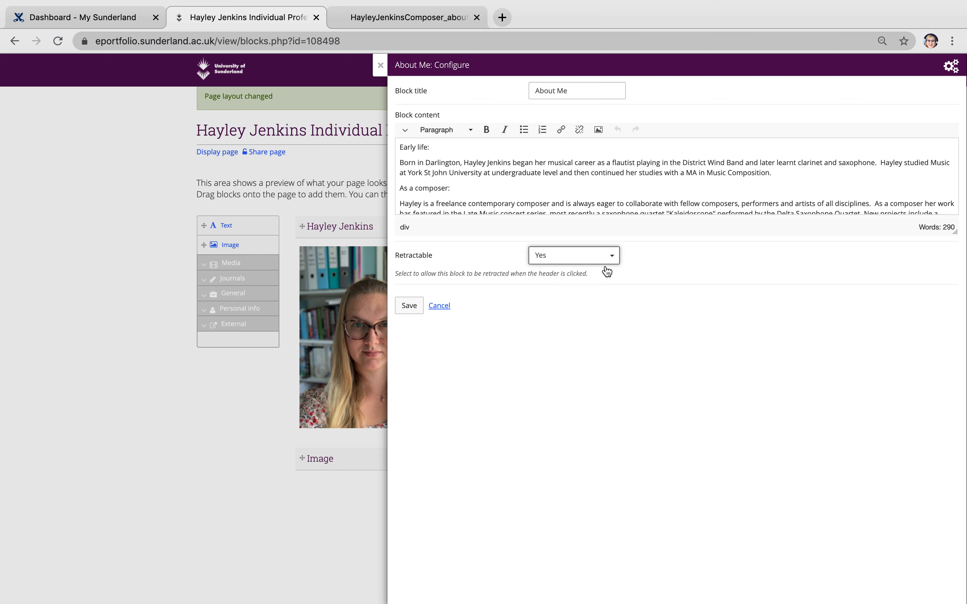
# Save the About Me block's settings and display the finished portfolio page
pyautogui.click(414, 306)
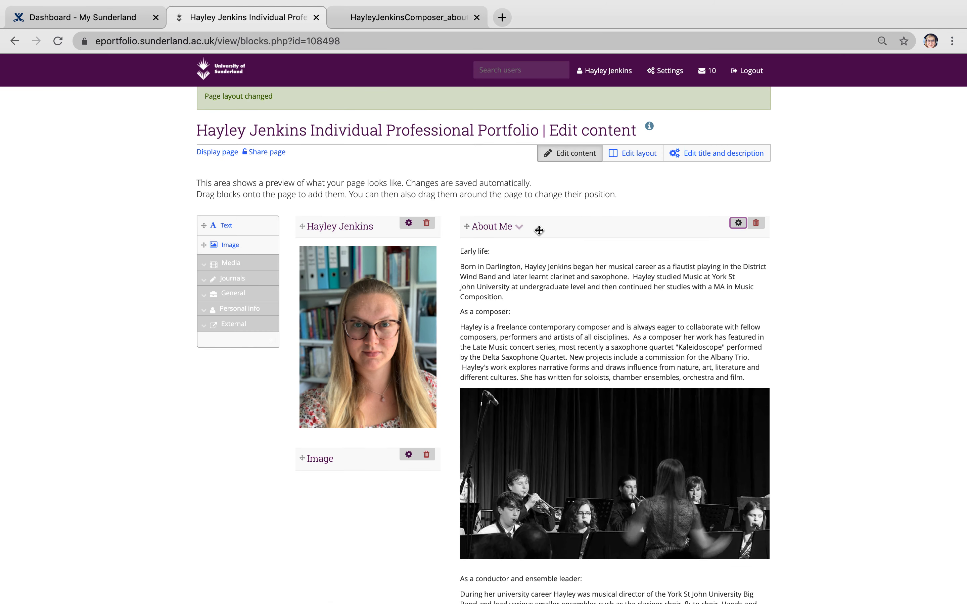
pyautogui.scroll(-5, 534, 230)
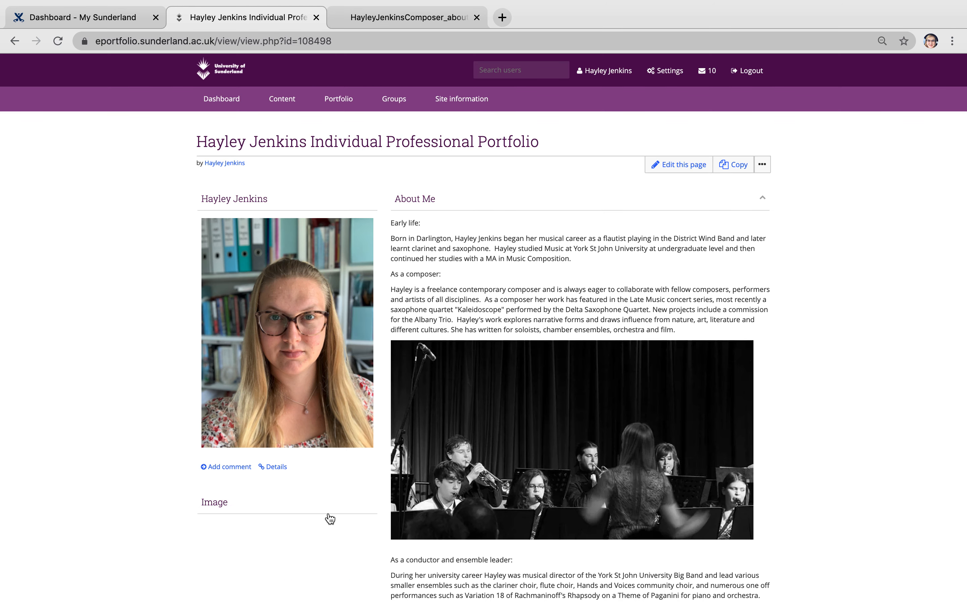
# Test collapsing and expanding the About Me block on the displayed page, and check how the page reads down to the comments area
pyautogui.click(761, 199)
pyautogui.click(743, 199)
pyautogui.click(744, 204)
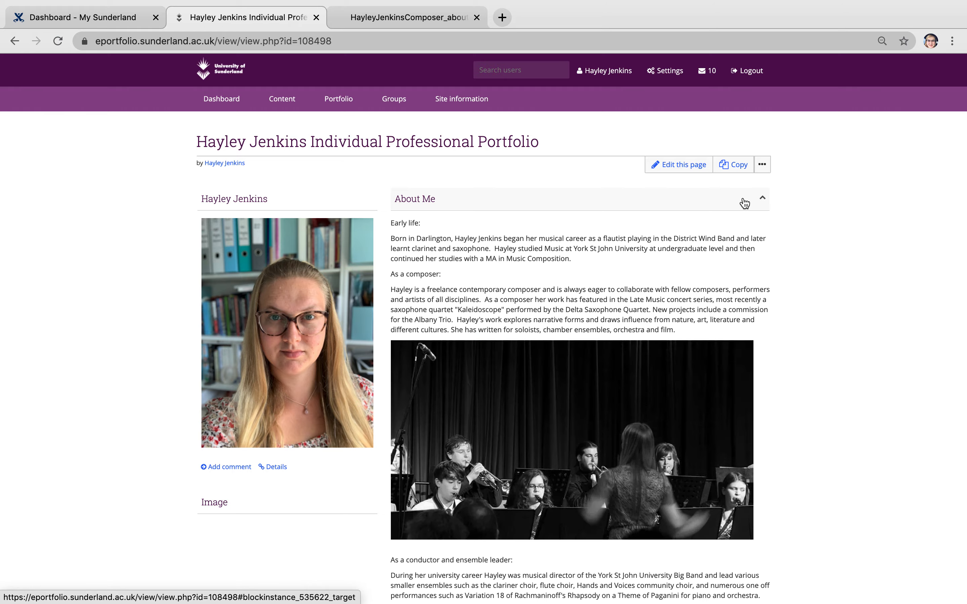
pyautogui.click(744, 203)
pyautogui.click(743, 202)
pyautogui.scroll(-12, 744, 202)
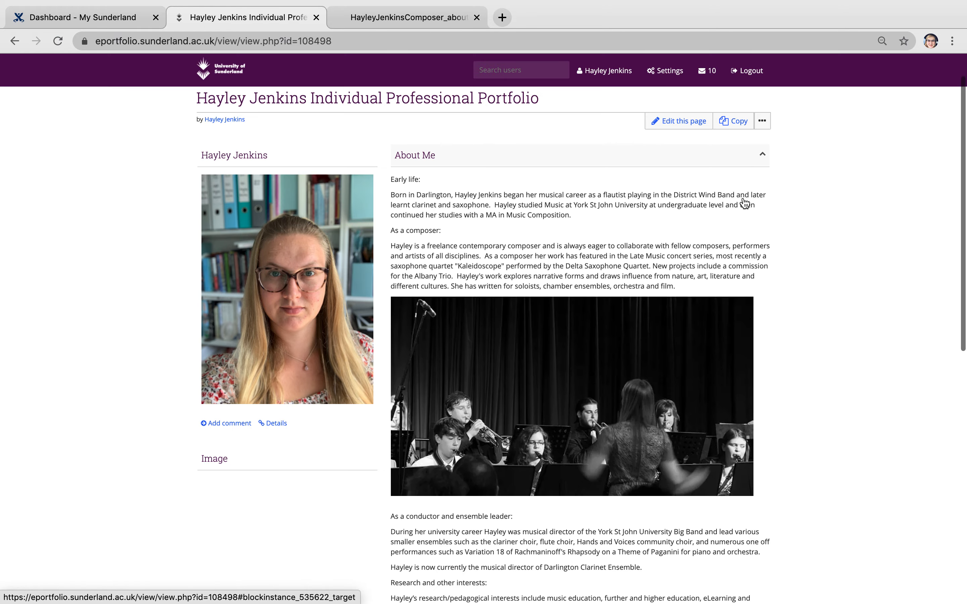
pyautogui.scroll(10, 744, 200)
pyautogui.scroll(3, 743, 198)
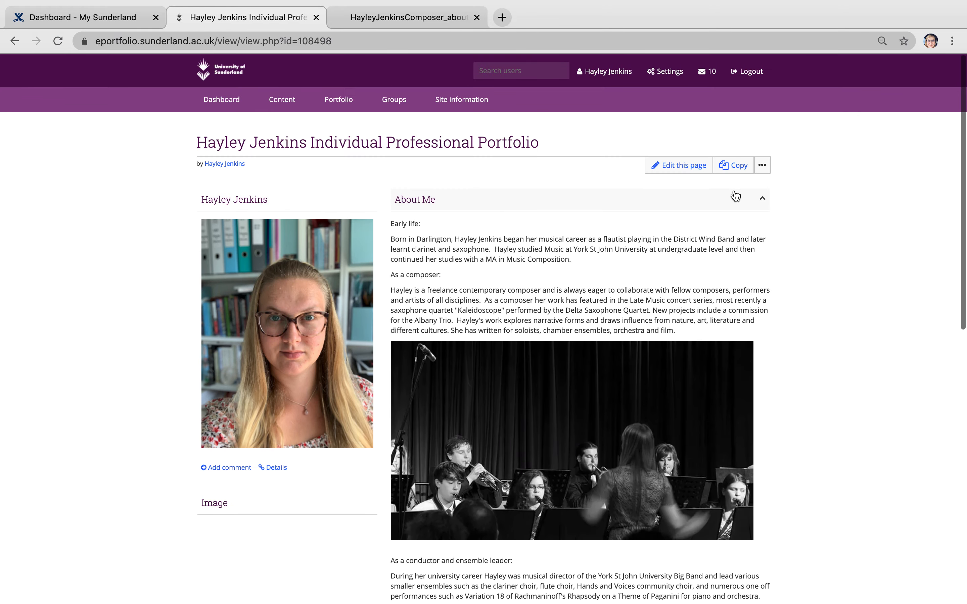
pyautogui.click(725, 205)
pyautogui.click(724, 205)
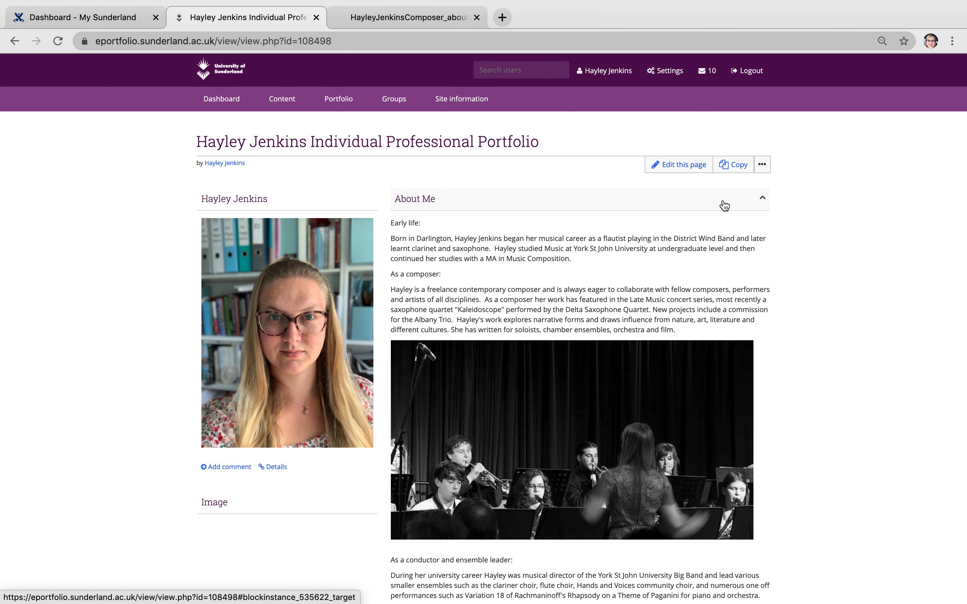
pyautogui.scroll(-6, 725, 206)
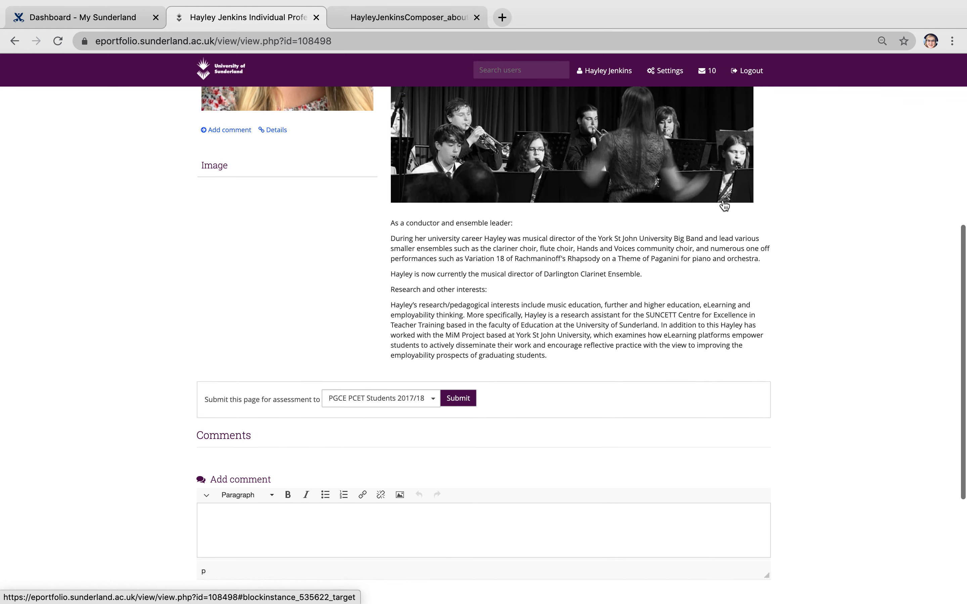
pyautogui.scroll(10, 723, 201)
pyautogui.scroll(1, 723, 199)
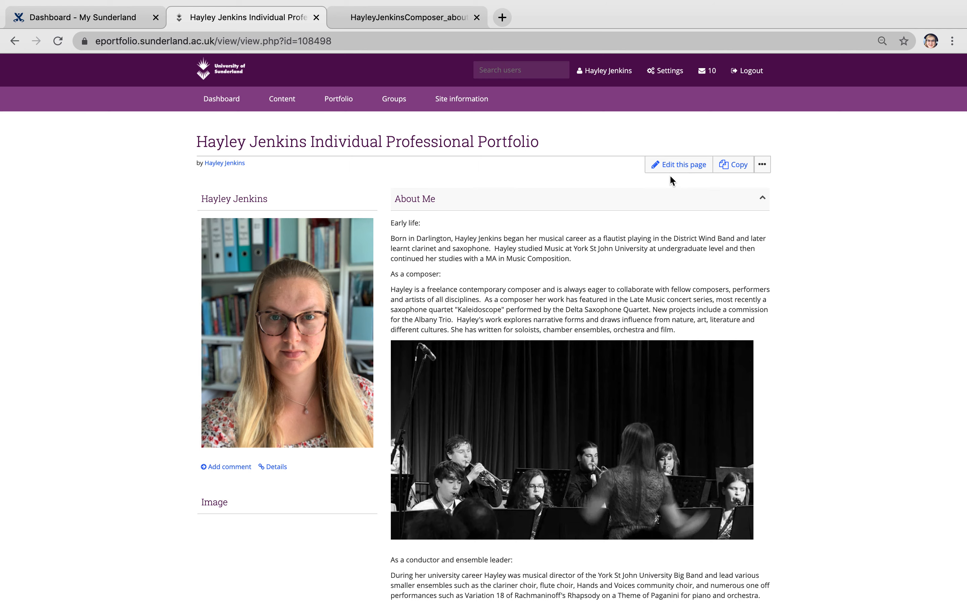
# Return to editing the page and select 2253.jpg as the picture for the empty Image block
pyautogui.click(675, 167)
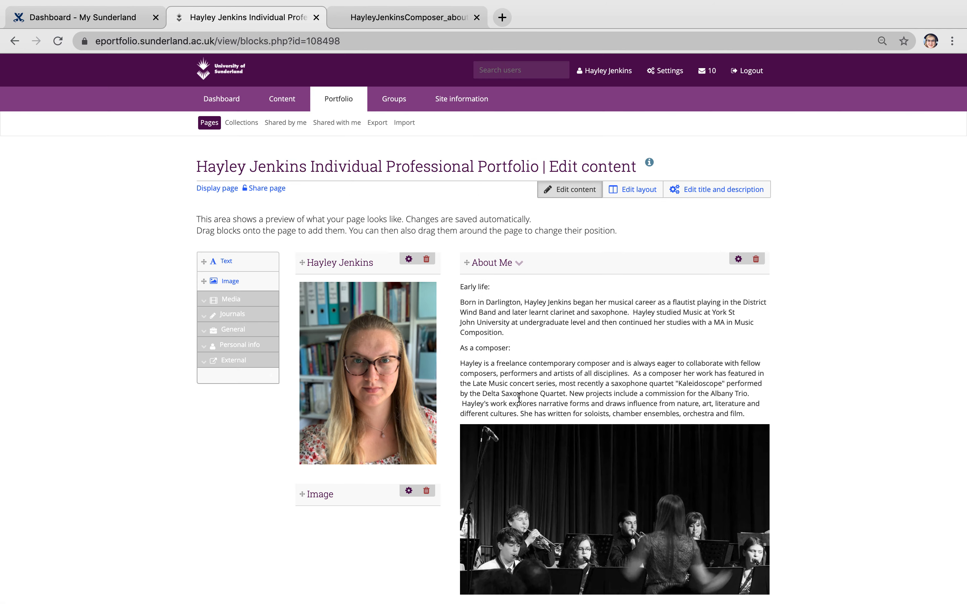
pyautogui.scroll(-4, 519, 398)
pyautogui.click(412, 355)
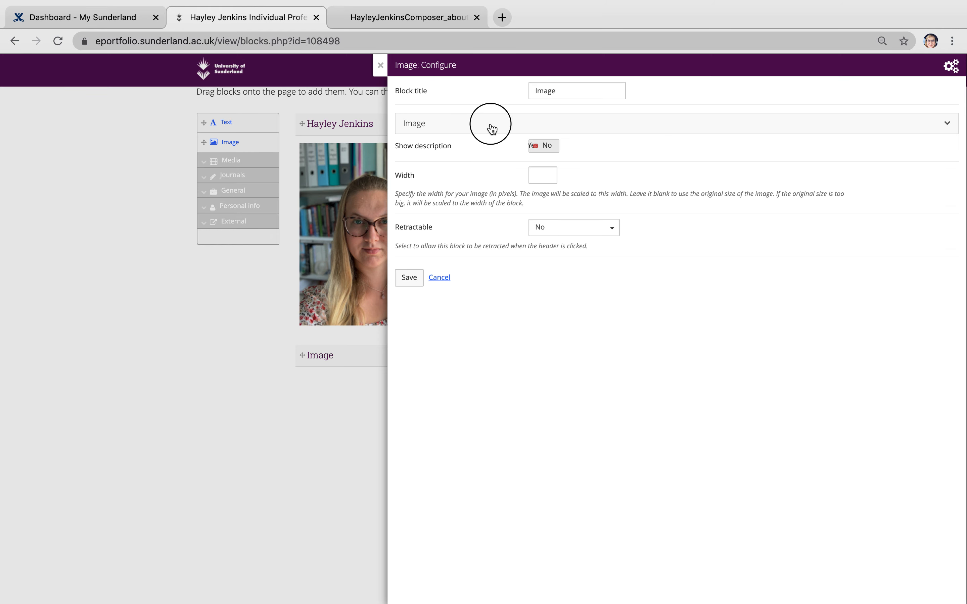
pyautogui.click(492, 128)
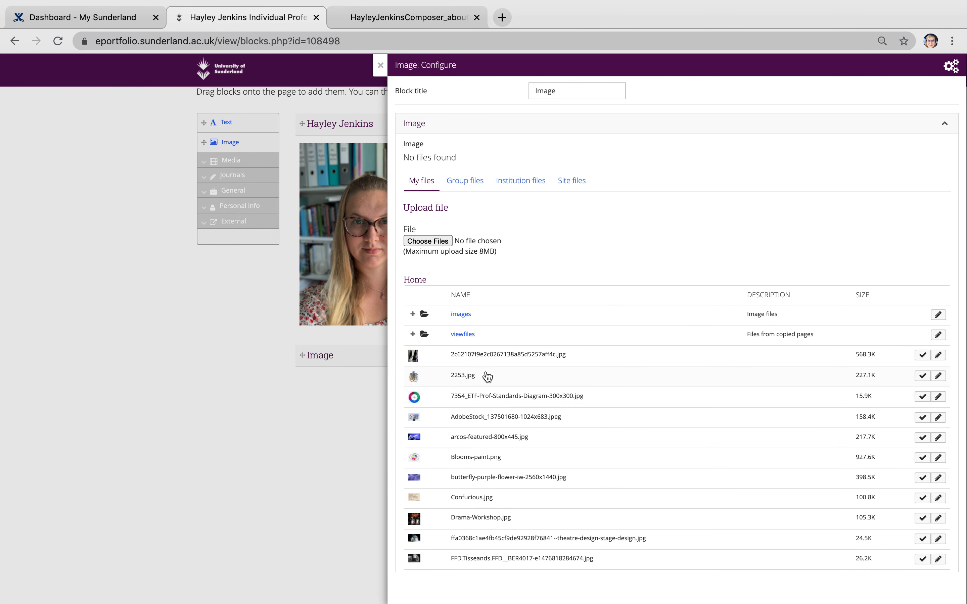
pyautogui.click(923, 376)
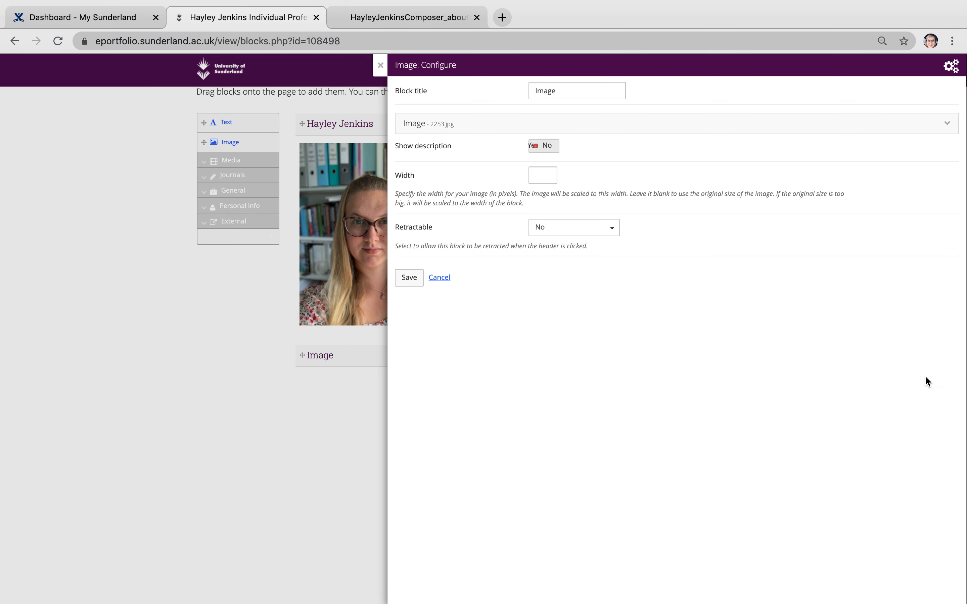
# Change the image block's title to "Almer Mater" and save the block
pyautogui.click(749, 130)
pyautogui.click(749, 130)
pyautogui.moveTo(578, 89); pyautogui.dragTo(533, 89)
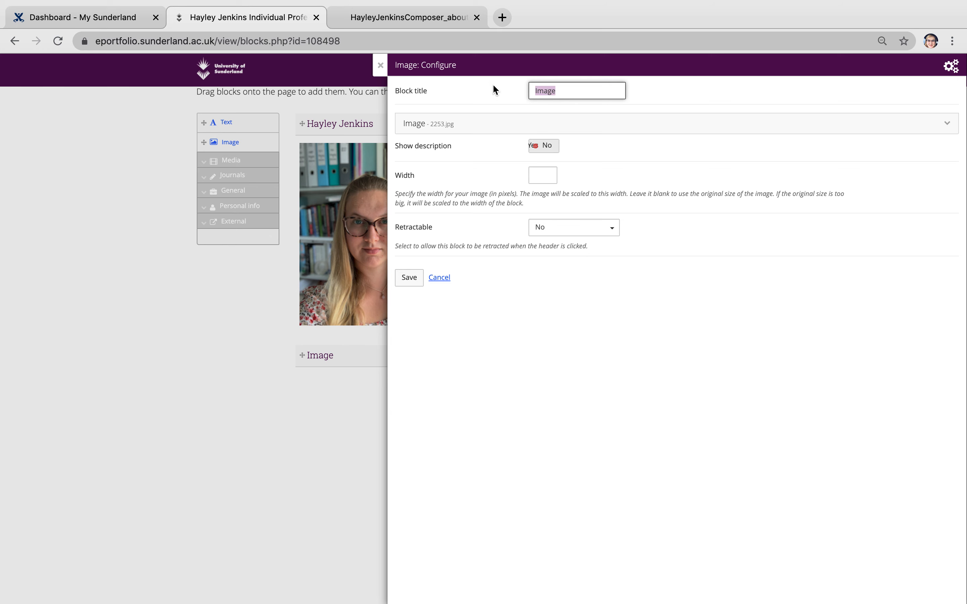
pyautogui.write('albu')
pyautogui.press('BackSpace')
pyautogui.press('BackSpace')
pyautogui.press('BackSpace')
pyautogui.press('BackSpace')
pyautogui.write('Al')
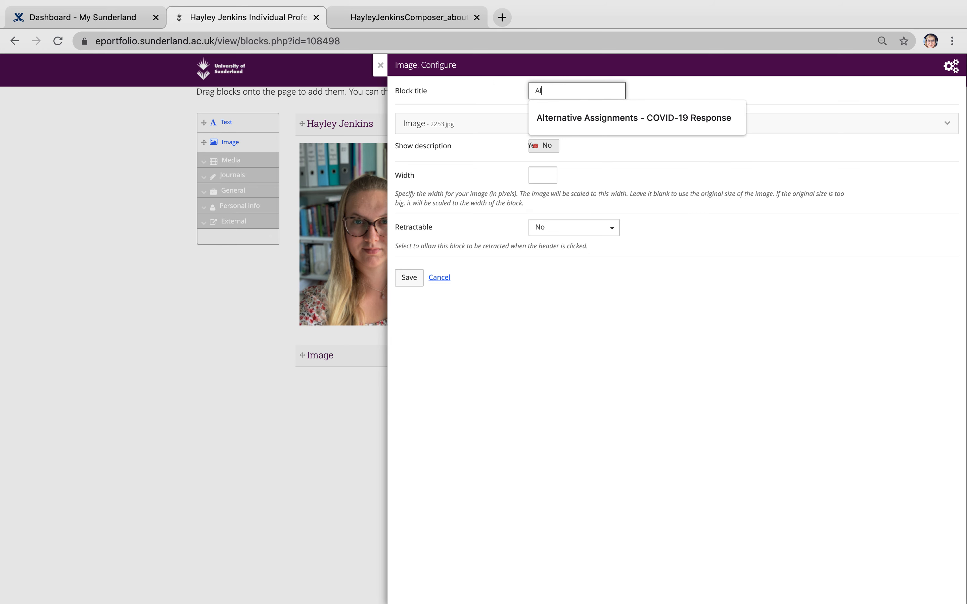
pyautogui.write('mer Mater')
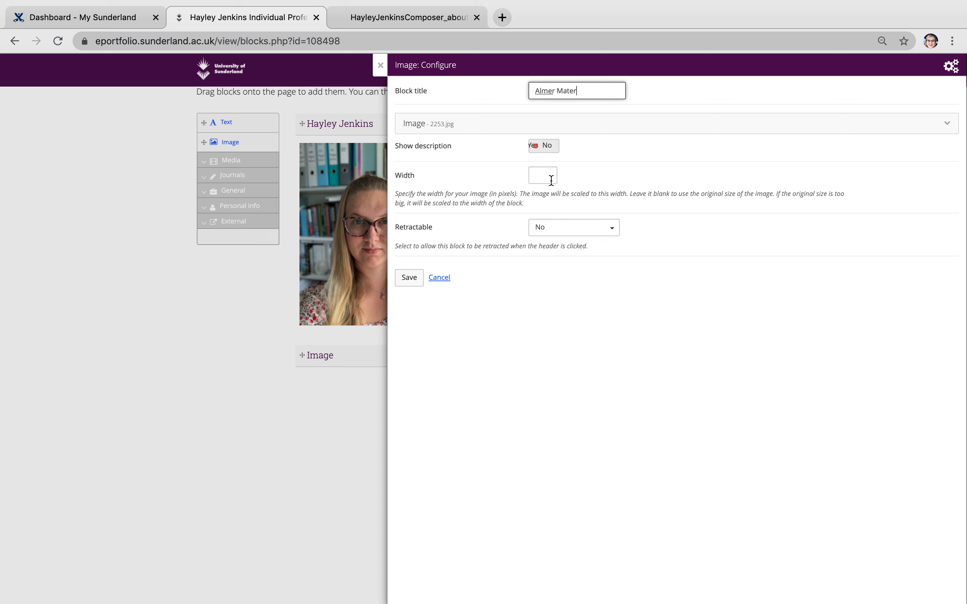
pyautogui.click(415, 280)
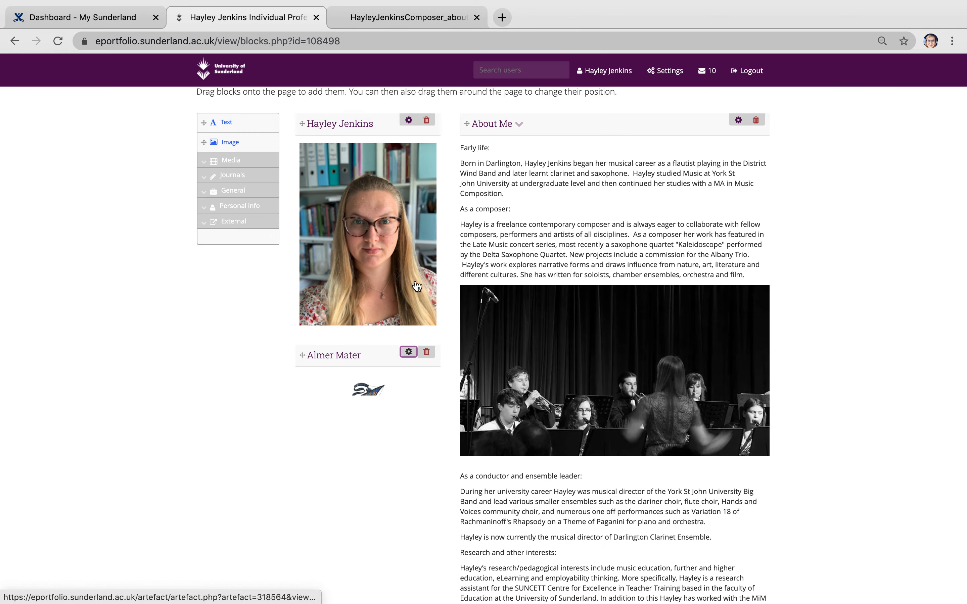
# Move the Almer Mater image block above the portrait photo block and check the new arrangement
pyautogui.scroll(-5, 416, 284)
pyautogui.scroll(5, 415, 284)
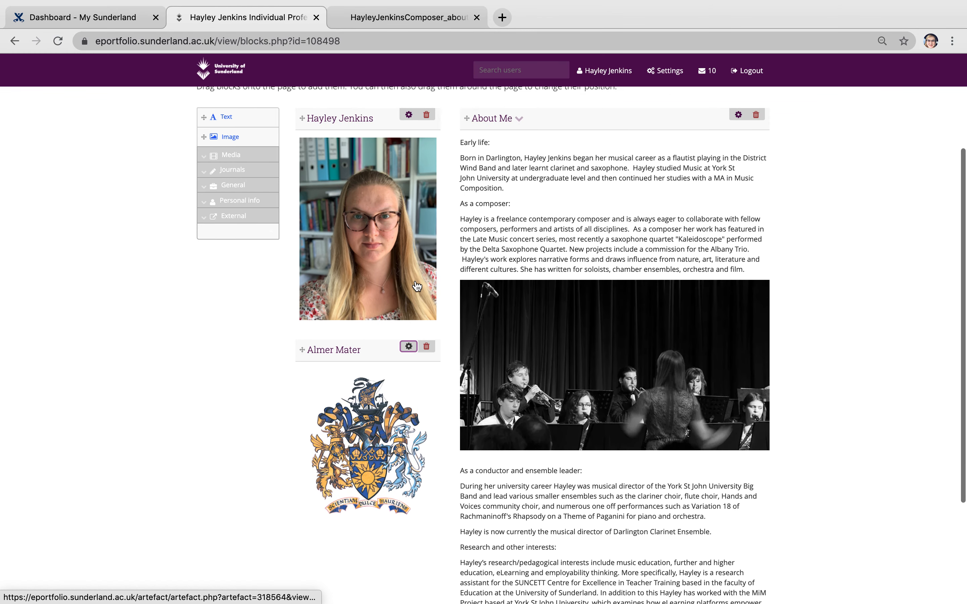
pyautogui.scroll(1, 415, 284)
pyautogui.scroll(-2, 416, 285)
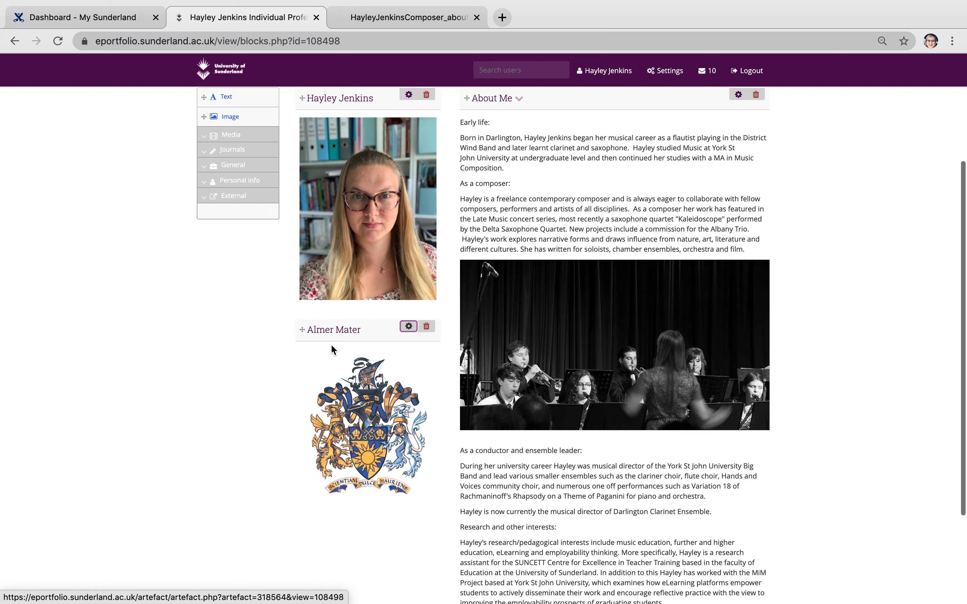
pyautogui.scroll(4, 369, 335)
pyautogui.moveTo(370, 433); pyautogui.dragTo(368, 204)
pyautogui.scroll(-4, 368, 205)
pyautogui.scroll(2, 369, 206)
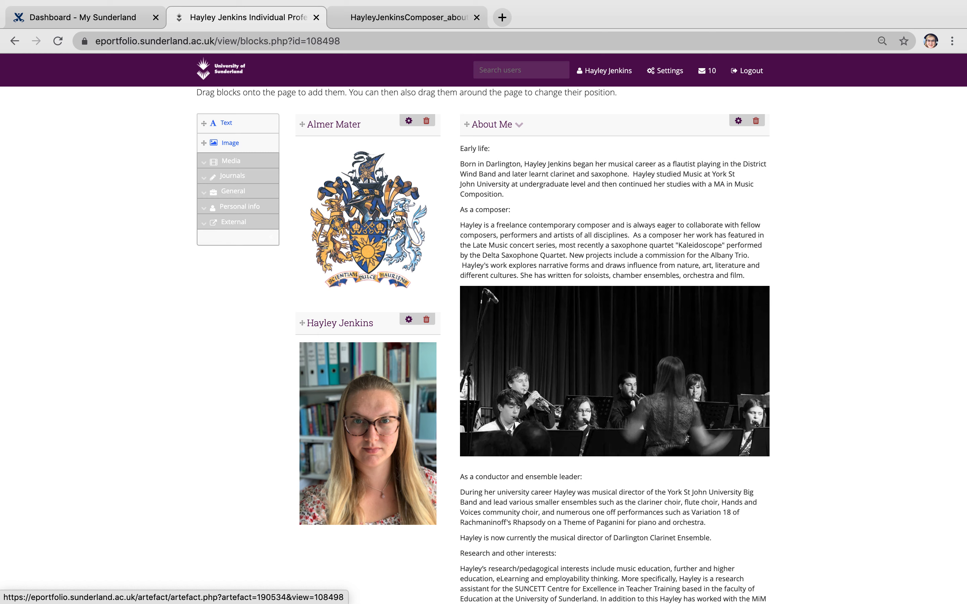
pyautogui.scroll(2, 362, 266)
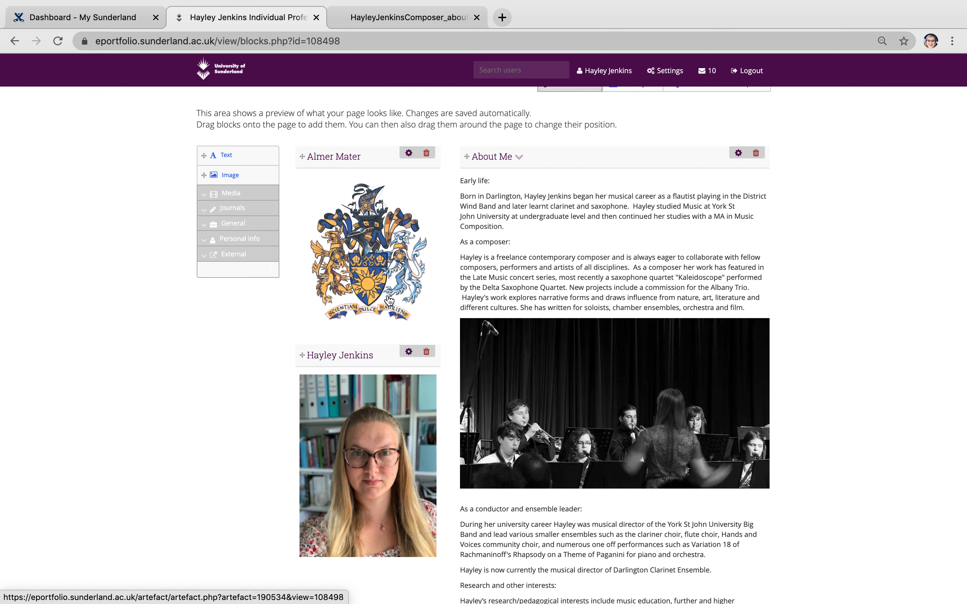
pyautogui.scroll(-3, 375, 298)
pyautogui.scroll(3, 383, 299)
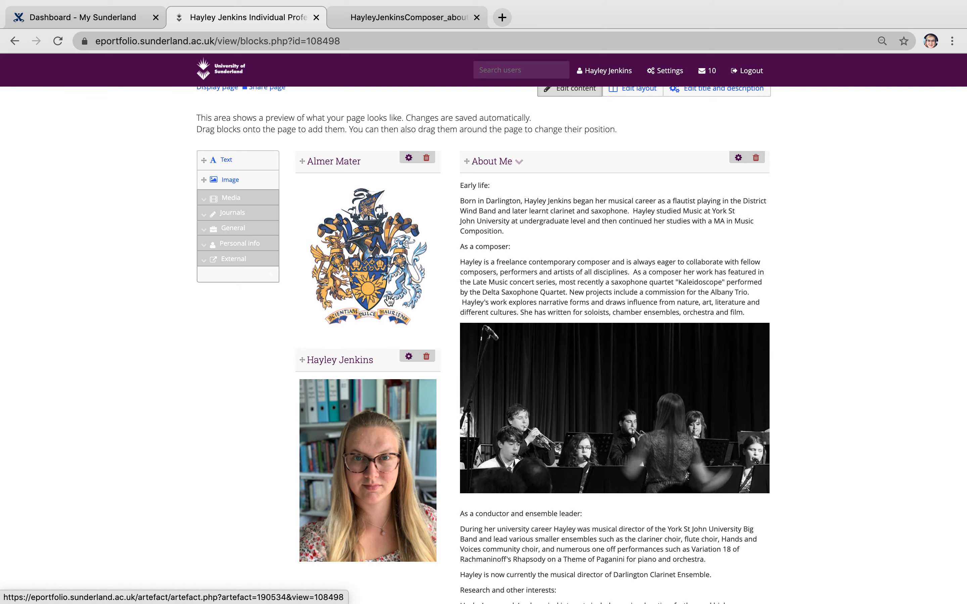
pyautogui.scroll(3, 389, 300)
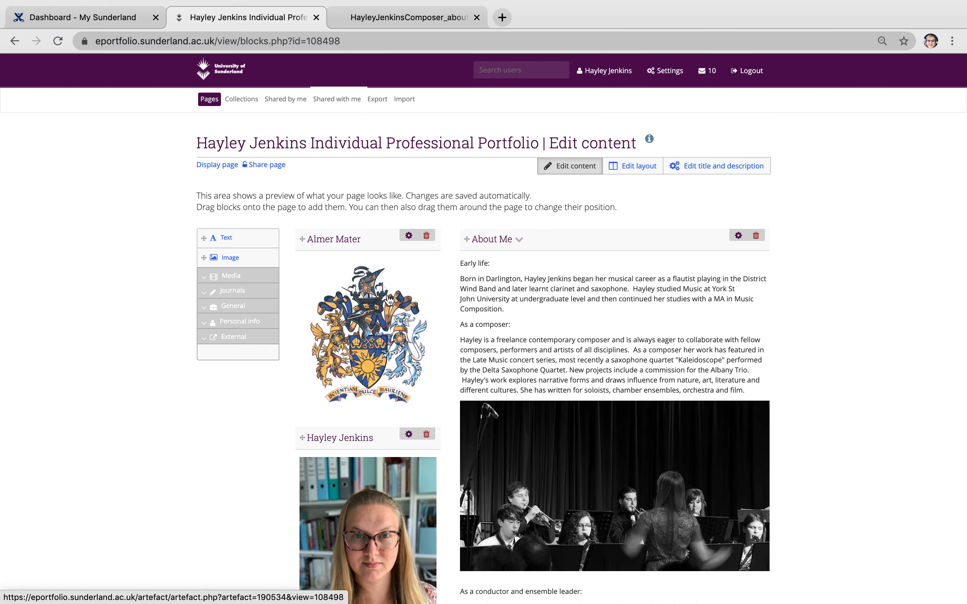
# Add an External media block below the portrait photo block
pyautogui.scroll(-3, 390, 300)
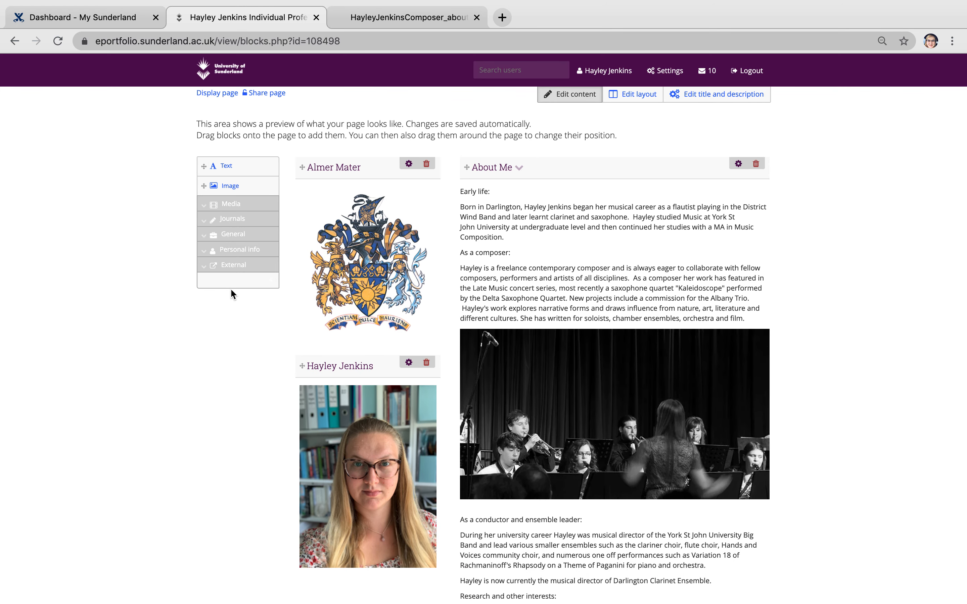
pyautogui.click(206, 273)
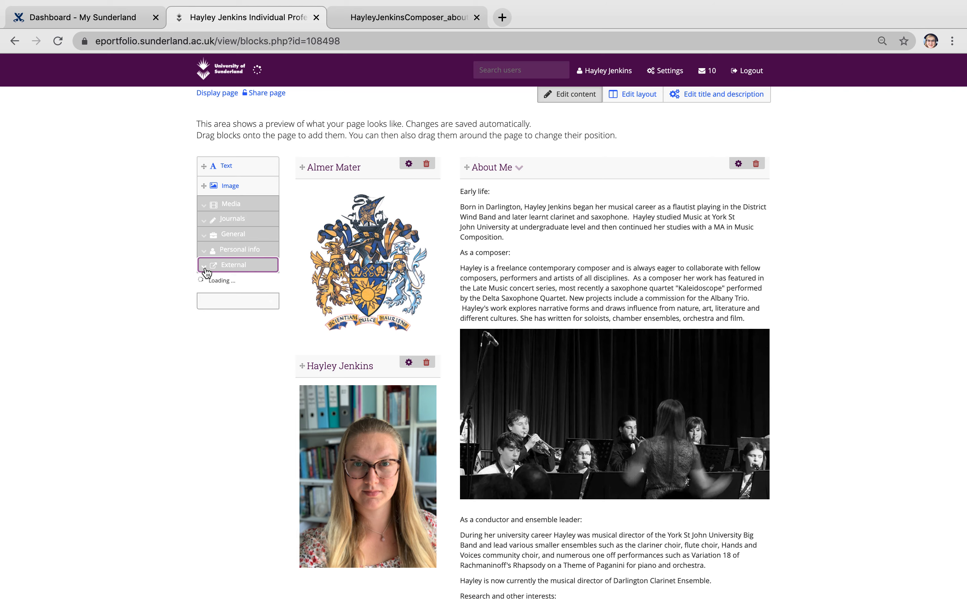
pyautogui.scroll(-1, 207, 273)
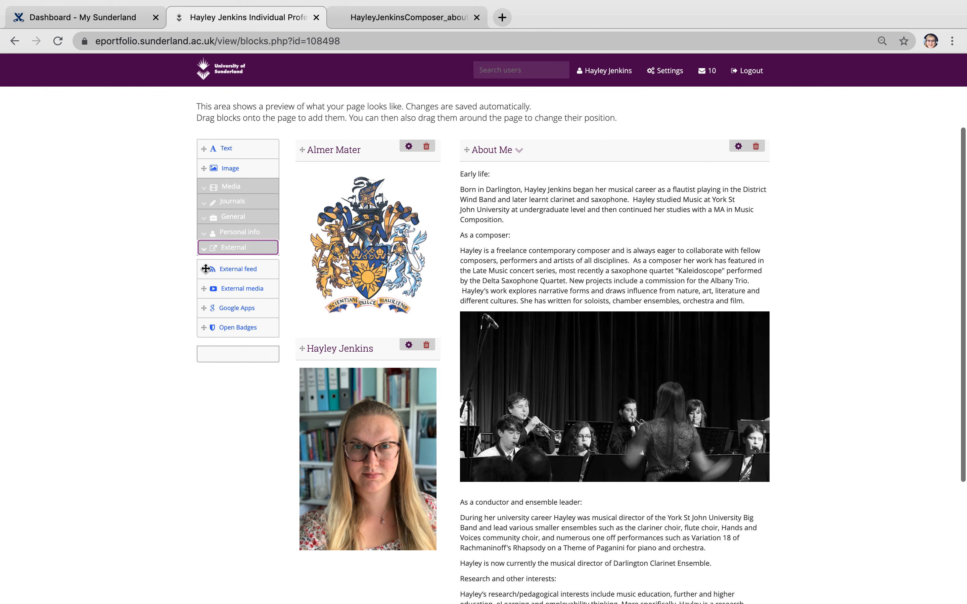
pyautogui.scroll(-5, 215, 284)
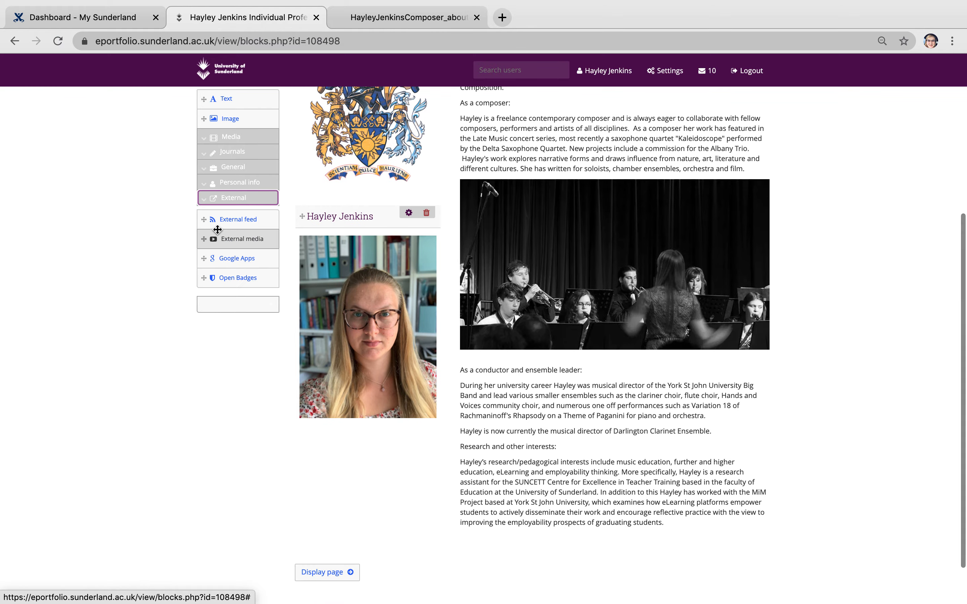
pyautogui.click(221, 247)
pyautogui.moveTo(328, 455); pyautogui.dragTo(335, 445)
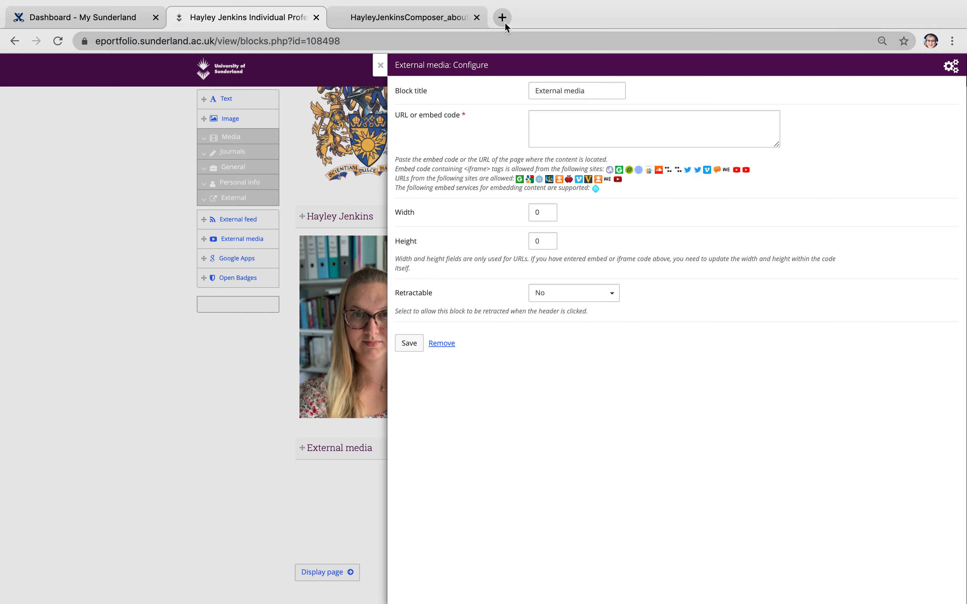
# Switch to SoundCloud in a new browser tab, dismiss the Pro Unlimited promotion, and sign out of the current account
pyautogui.click(502, 17)
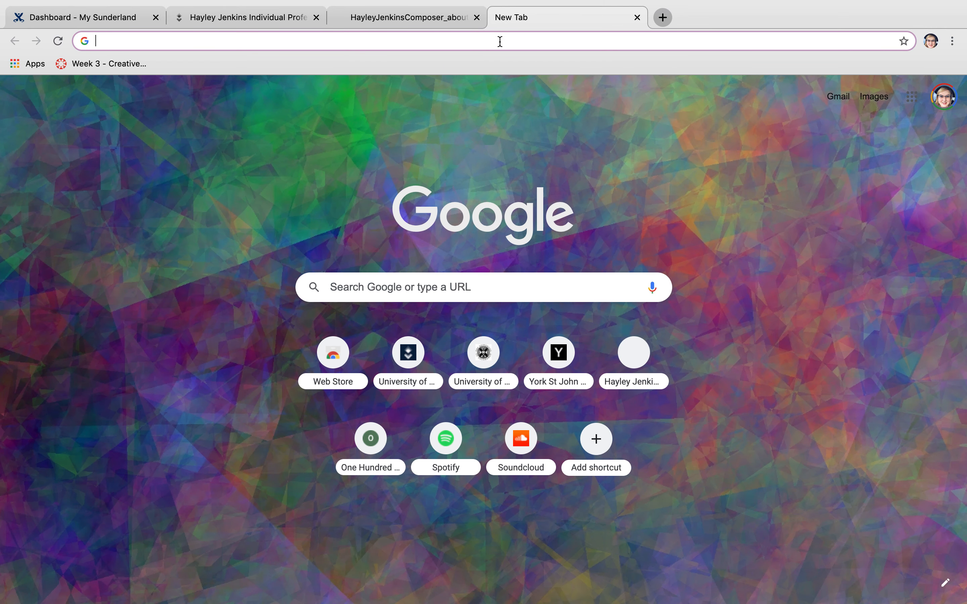
pyautogui.click(530, 431)
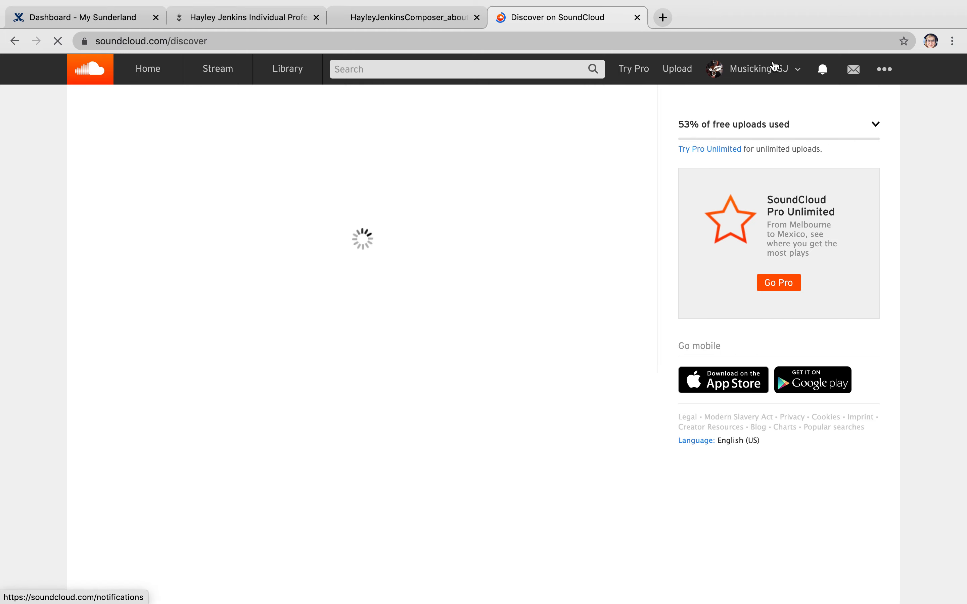
pyautogui.click(769, 76)
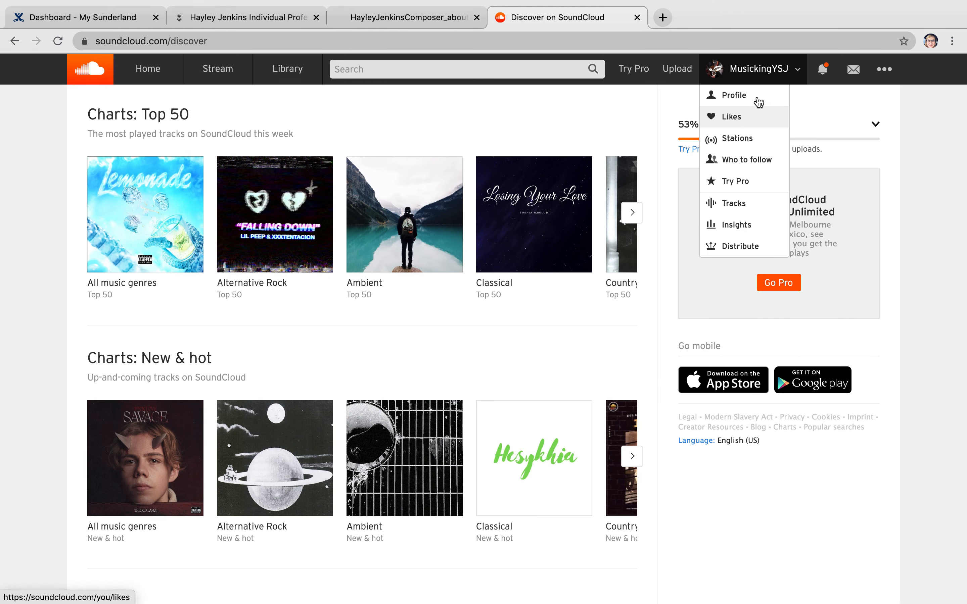
pyautogui.click(884, 69)
pyautogui.click(811, 377)
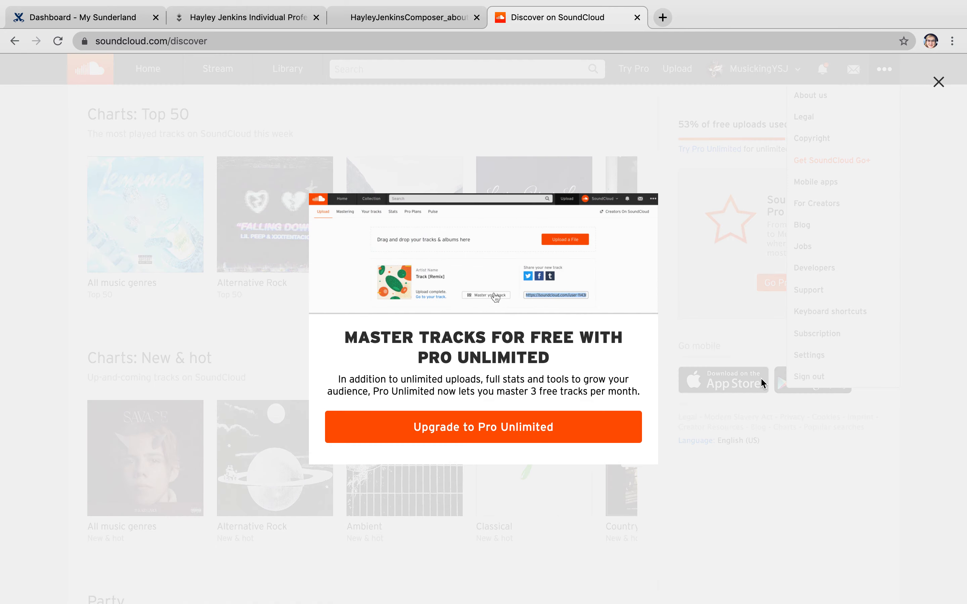
pyautogui.click(939, 83)
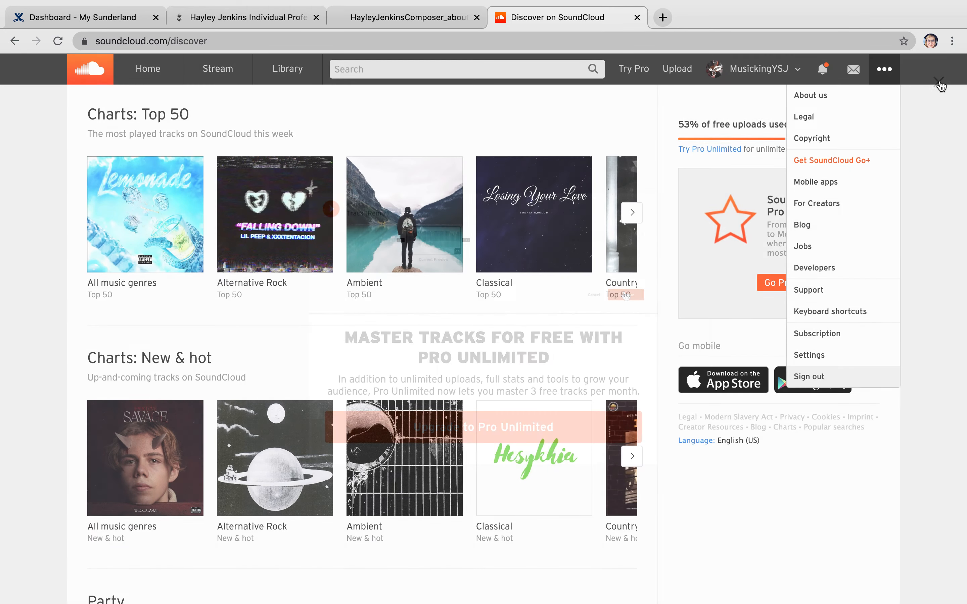
pyautogui.click(815, 377)
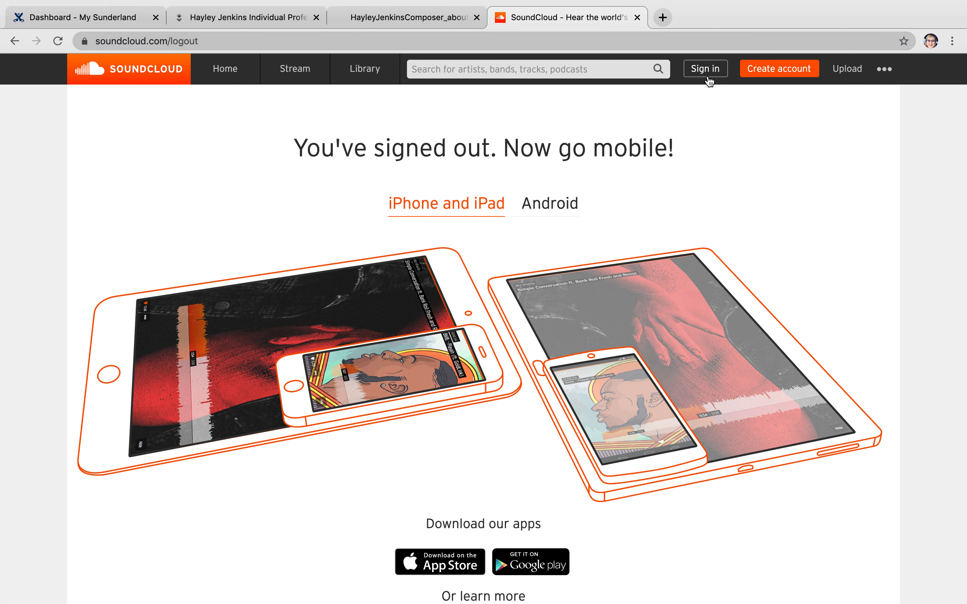
# Try to sign in to SoundCloud with the account e-mail and its saved password
pyautogui.click(708, 79)
pyautogui.write('hay')
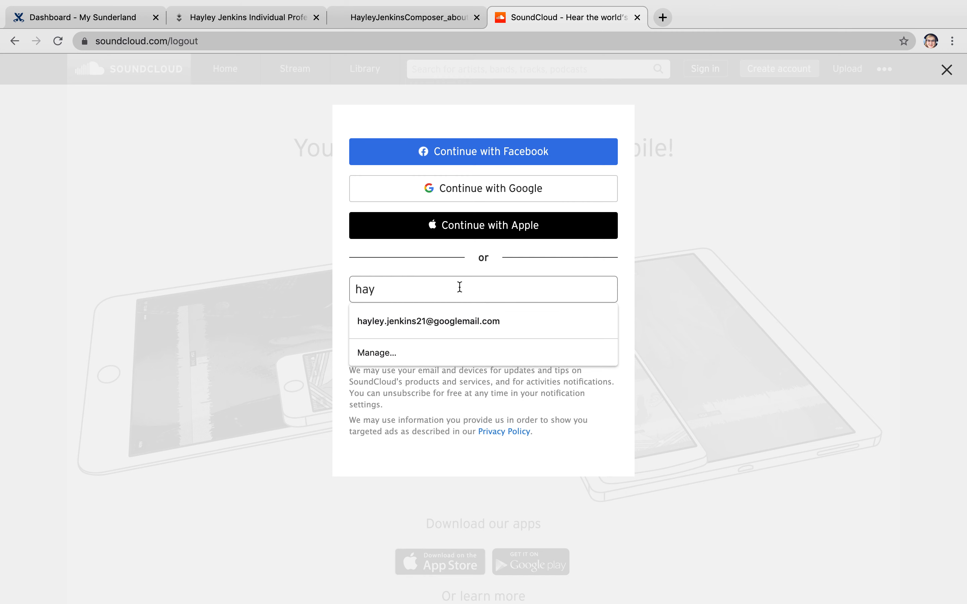
pyautogui.click(462, 322)
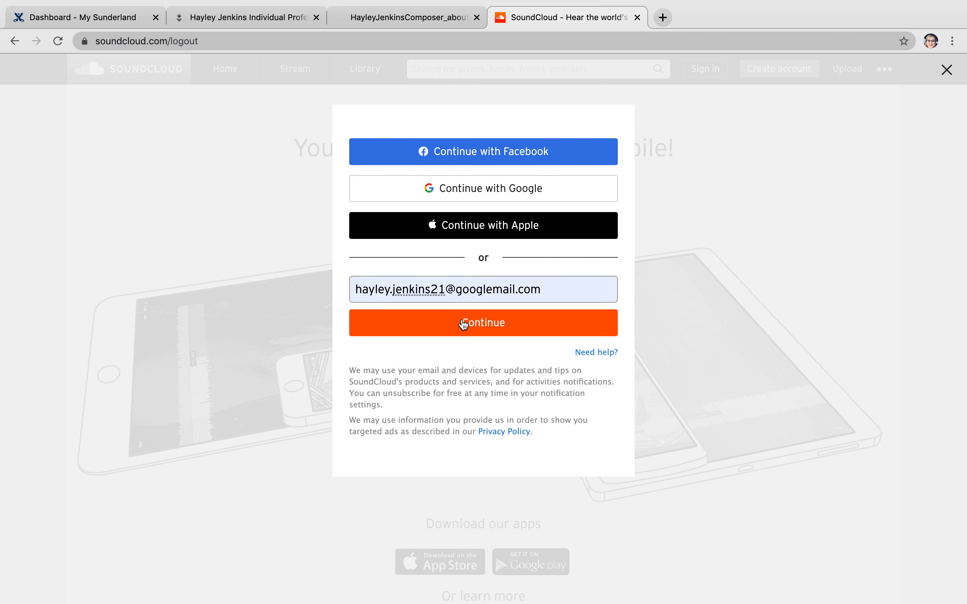
pyautogui.click(464, 323)
pyautogui.click(471, 276)
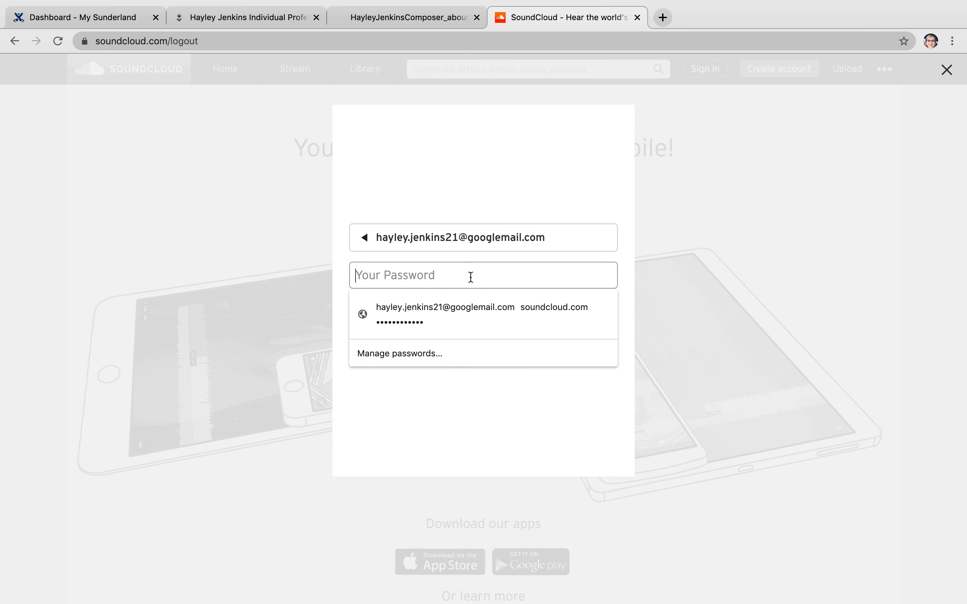
pyautogui.click(472, 307)
pyautogui.click(471, 321)
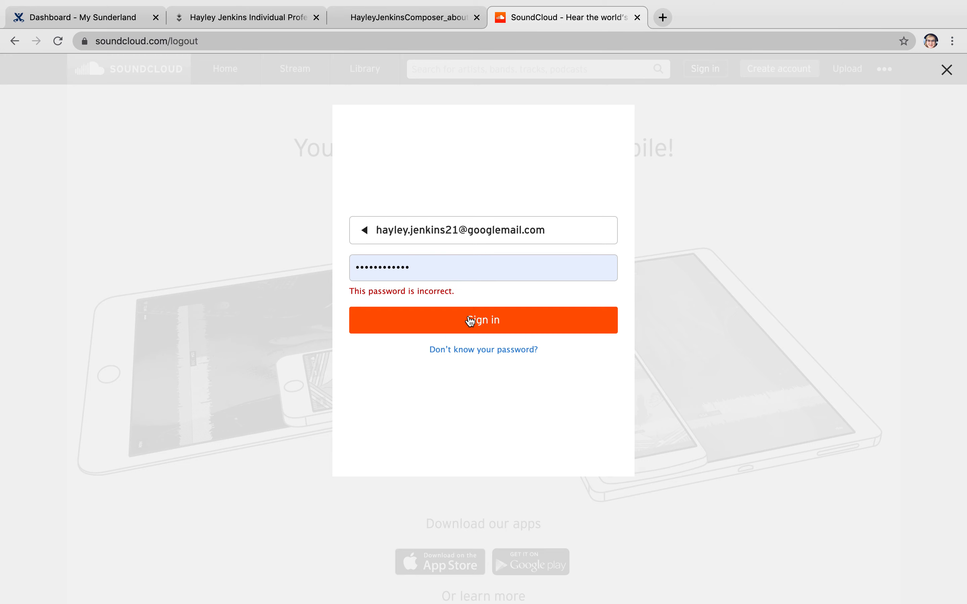
# Replace the rejected entry with the correct account password, sign in, and save the password in the browser
pyautogui.click(466, 260)
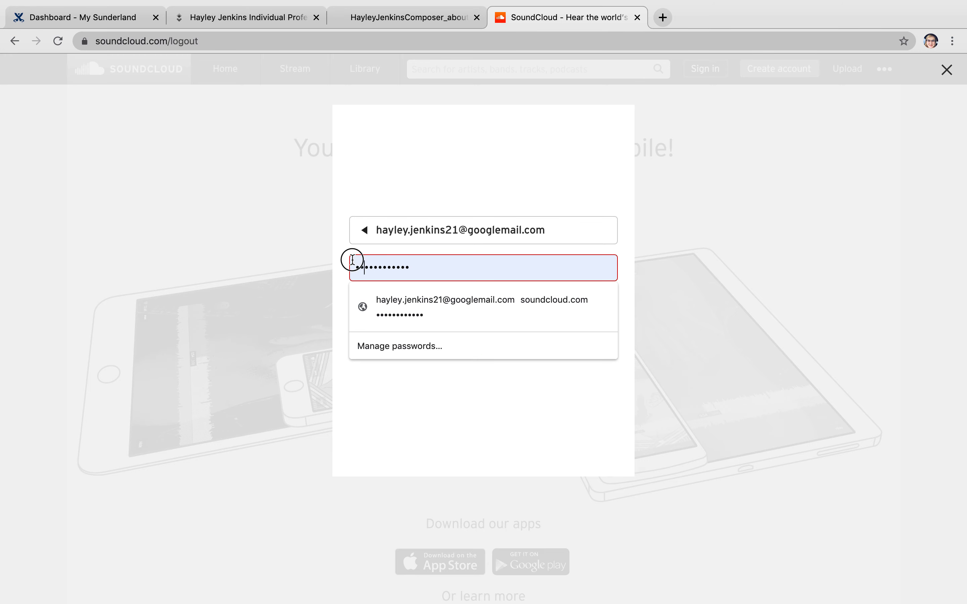
pyautogui.doubleClick(469, 275)
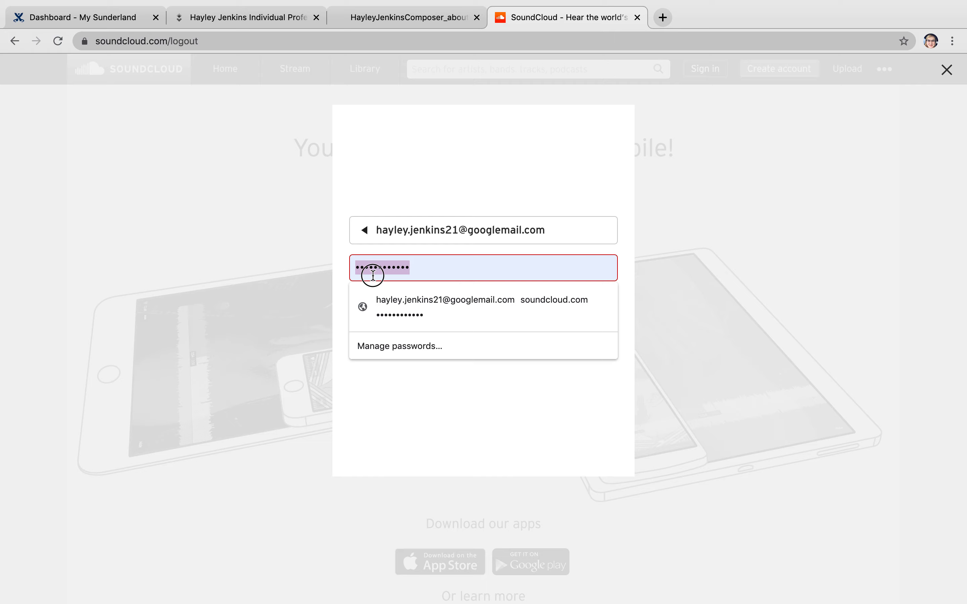
pyautogui.write('••')
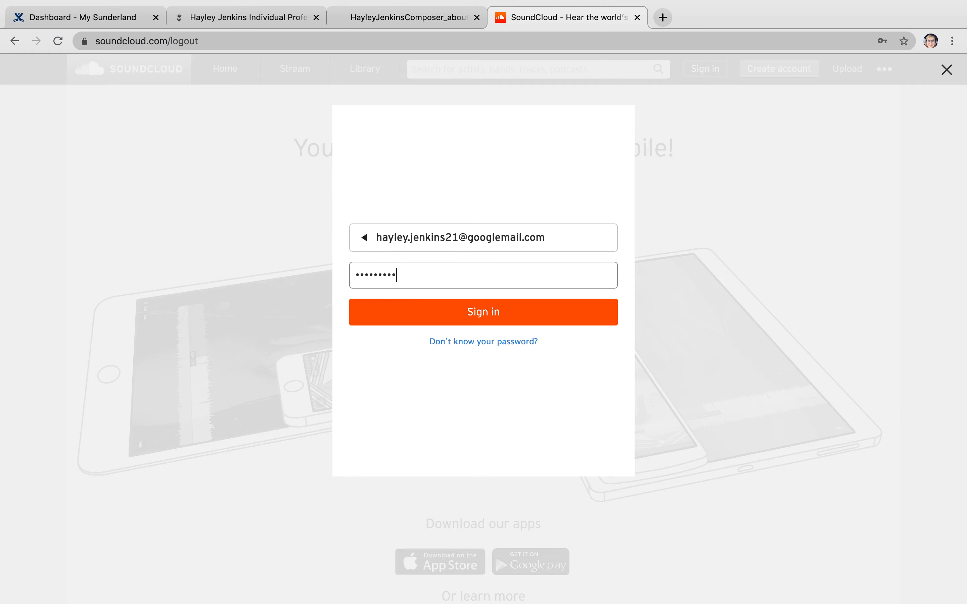
pyautogui.press('Return')
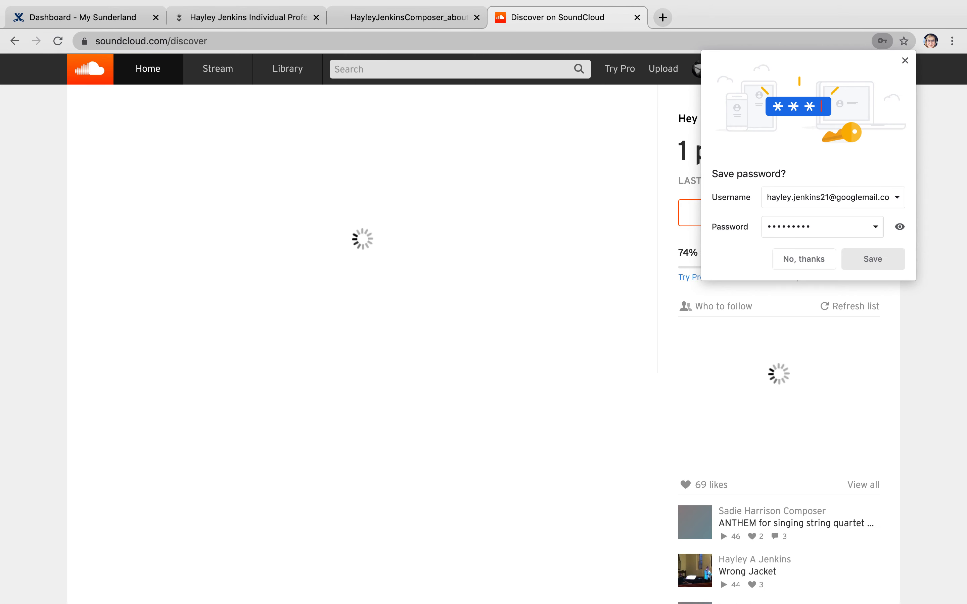
pyautogui.click(872, 260)
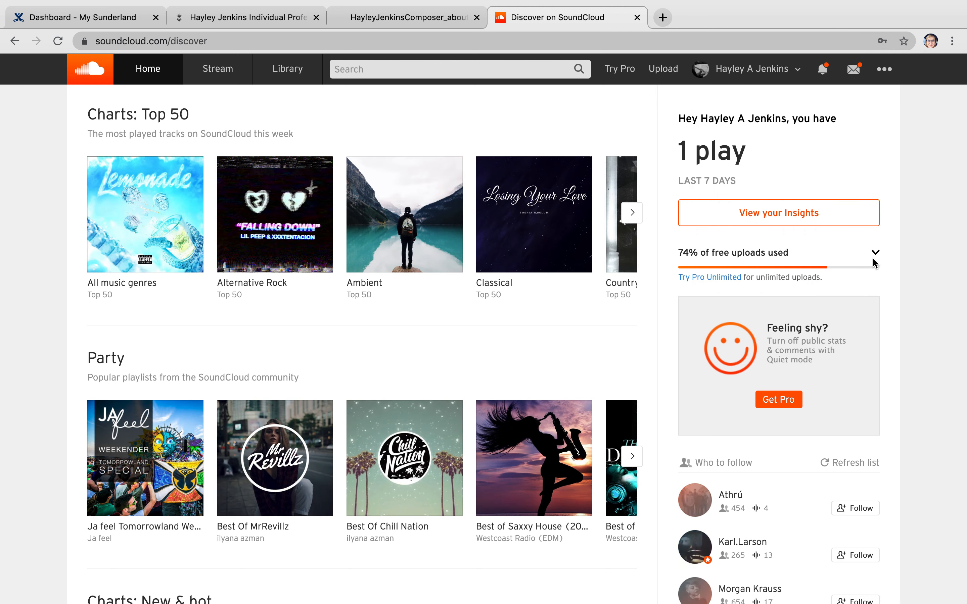
# Open the account's own track list, dismiss the Pro Unlimited promotion, and locate the Fragments track
pyautogui.click(755, 71)
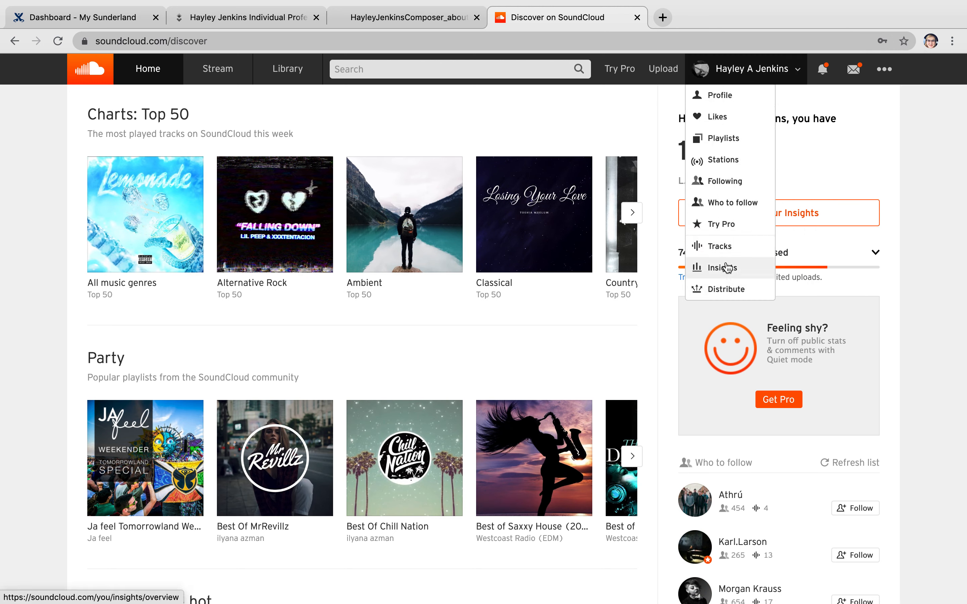
pyautogui.click(725, 252)
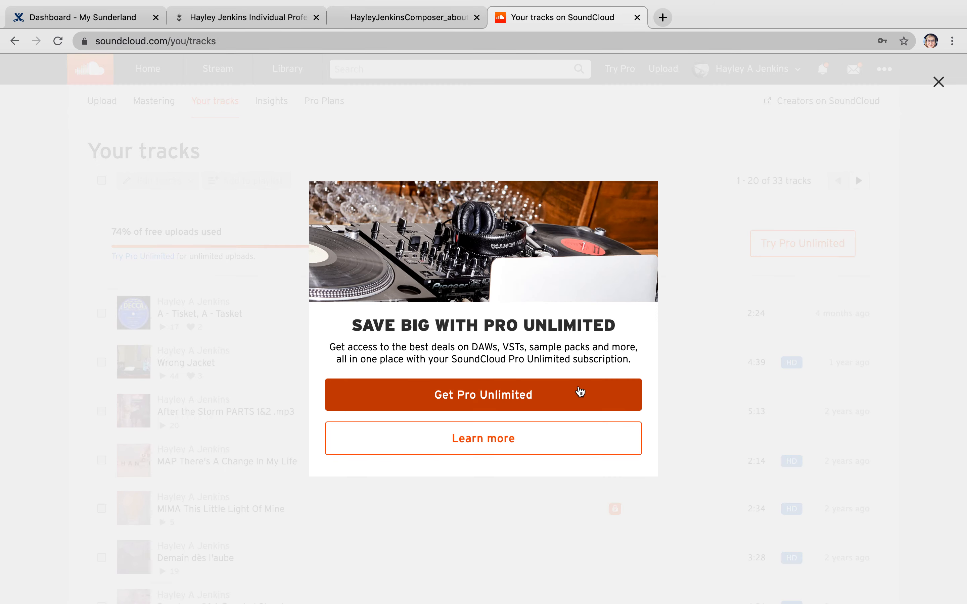
pyautogui.click(938, 84)
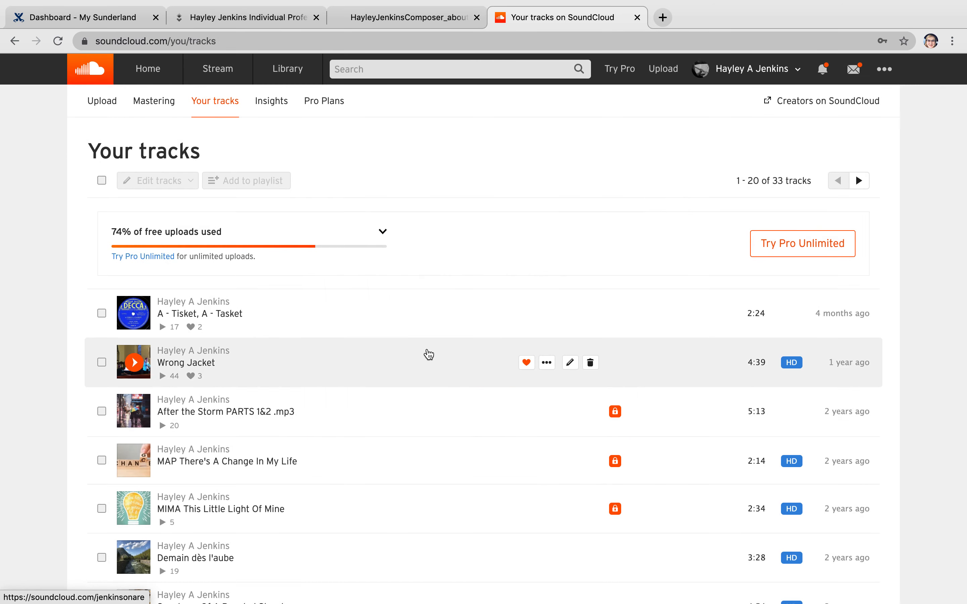
pyautogui.scroll(-4, 427, 352)
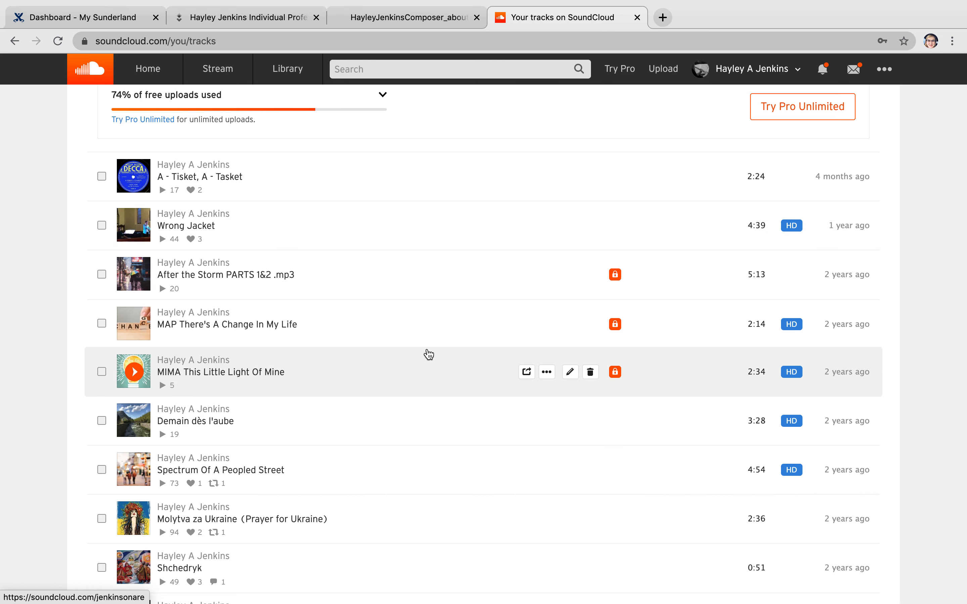
pyautogui.scroll(-4, 429, 355)
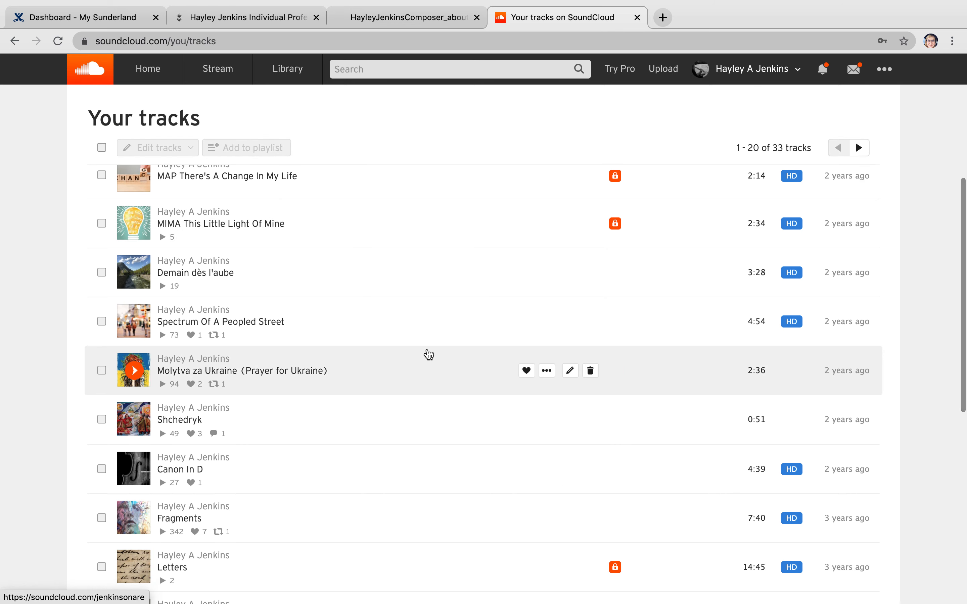
pyautogui.scroll(-2, 429, 355)
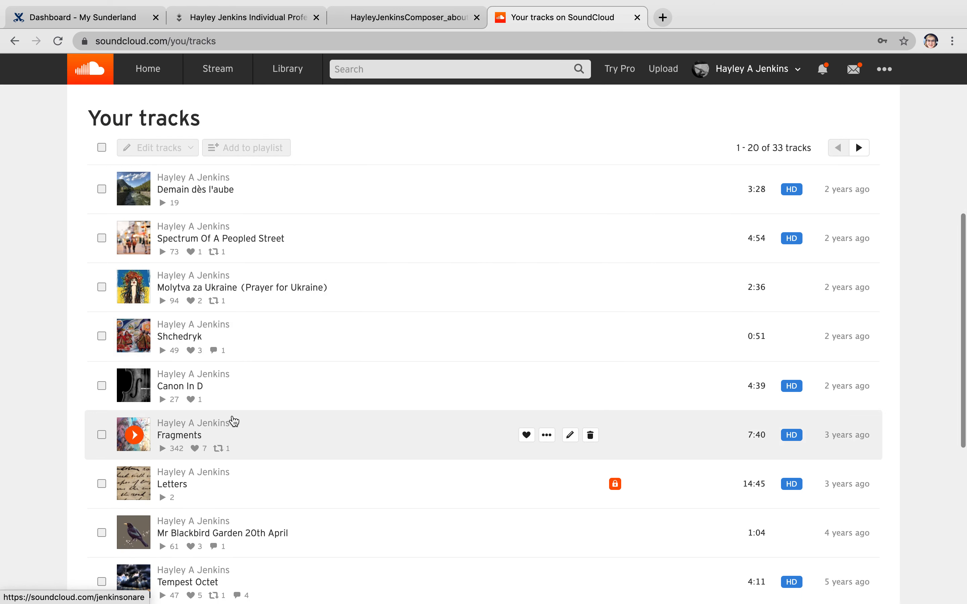
# Go to the artist's profile page and open the embed options for the Fragments track
pyautogui.click(215, 426)
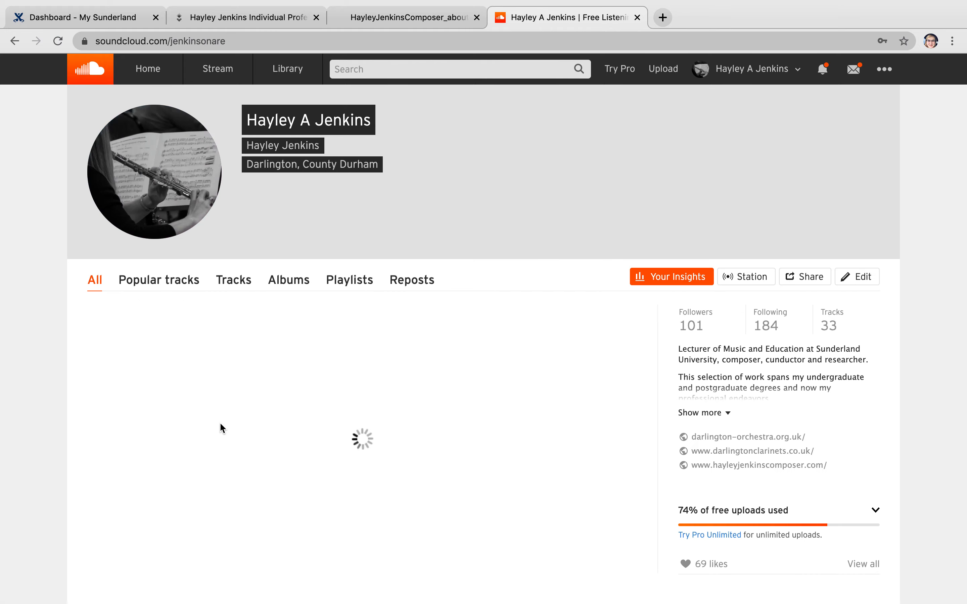
pyautogui.scroll(-5, 376, 314)
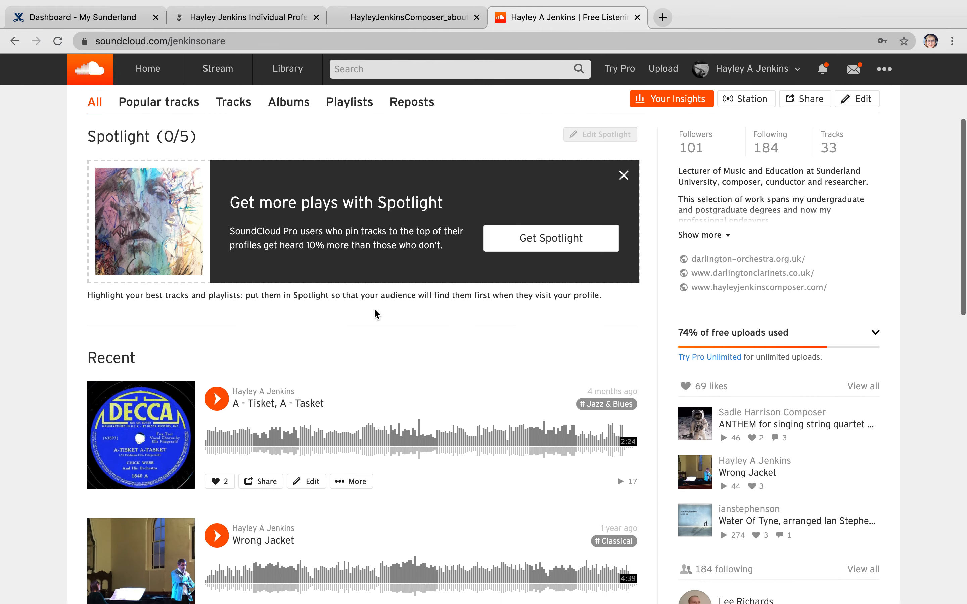
pyautogui.scroll(4, 376, 314)
pyautogui.scroll(-15, 376, 314)
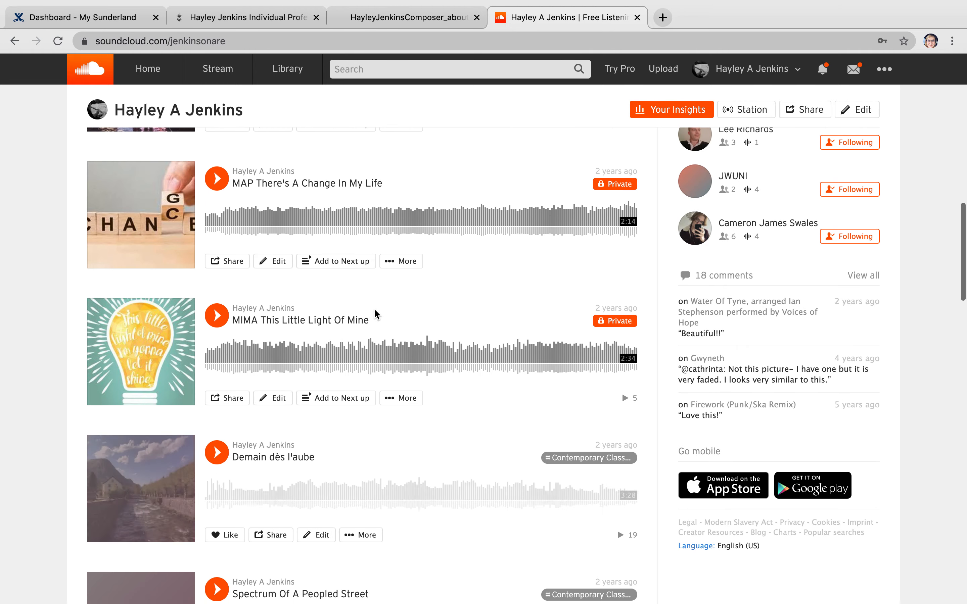
pyautogui.scroll(-12, 375, 314)
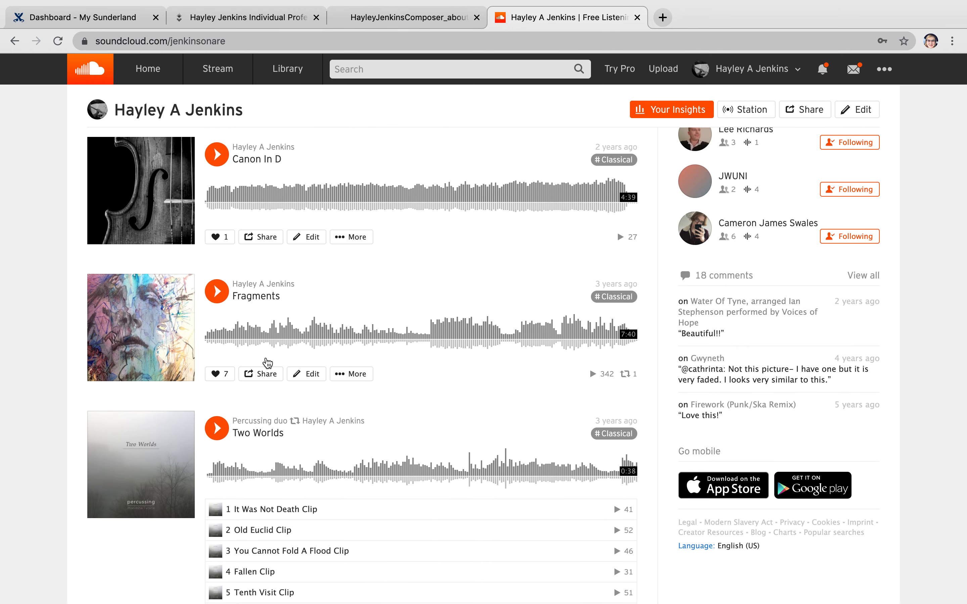
pyautogui.click(256, 373)
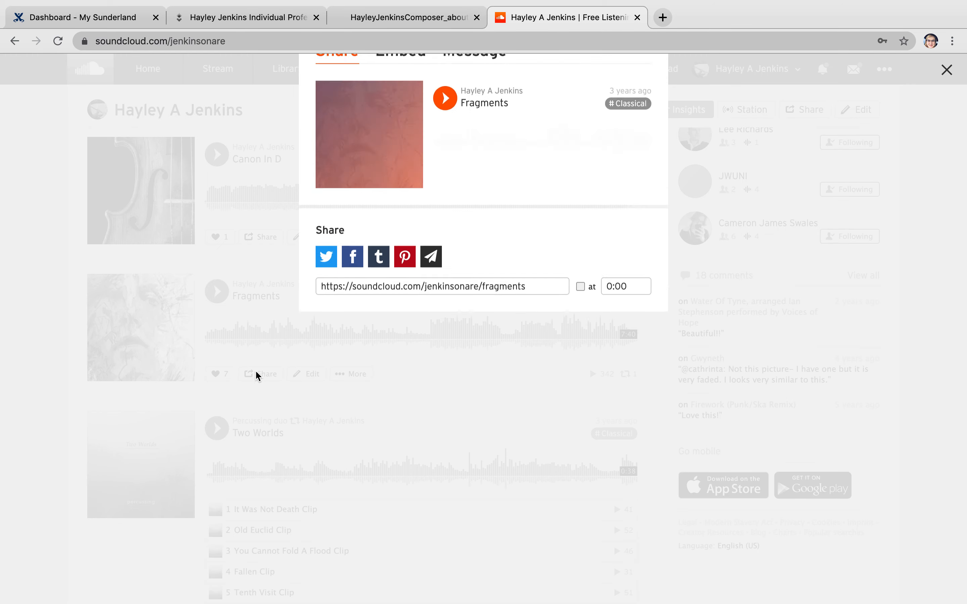
pyautogui.click(405, 129)
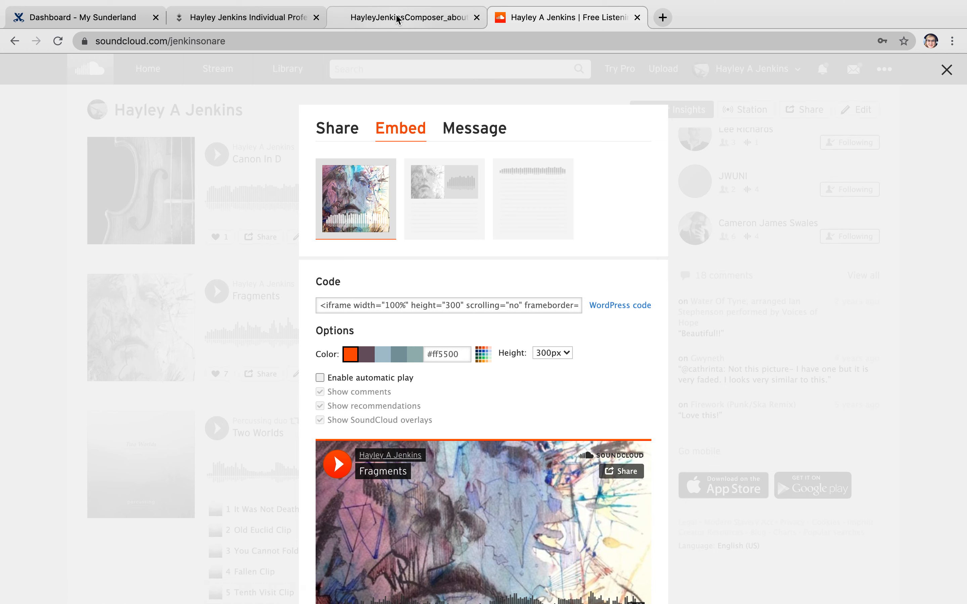
# Check the External media block's URL or embed code field, and inspect the Fragments embed code and player preview on SoundCloud
pyautogui.click(235, 19)
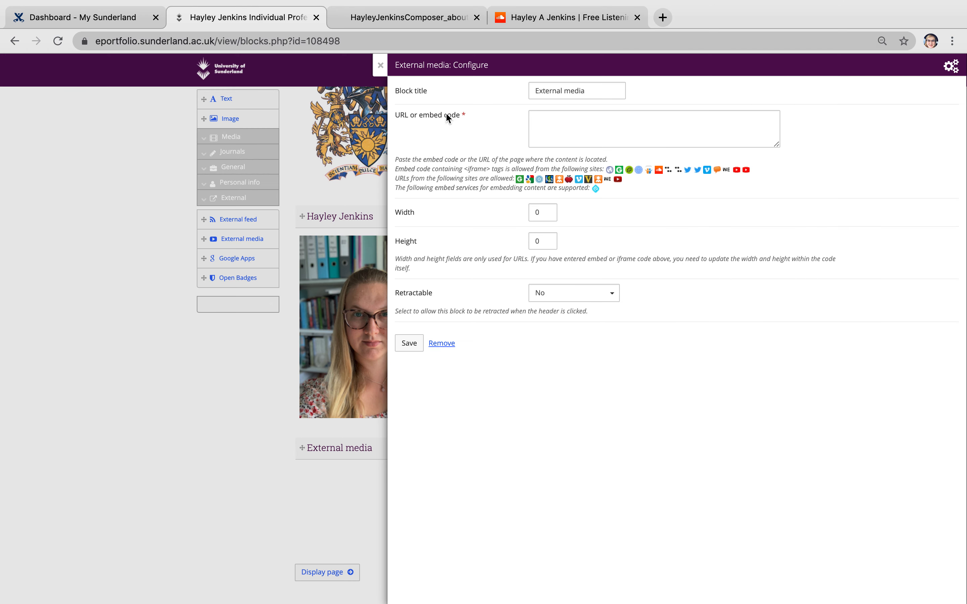
pyautogui.click(534, 17)
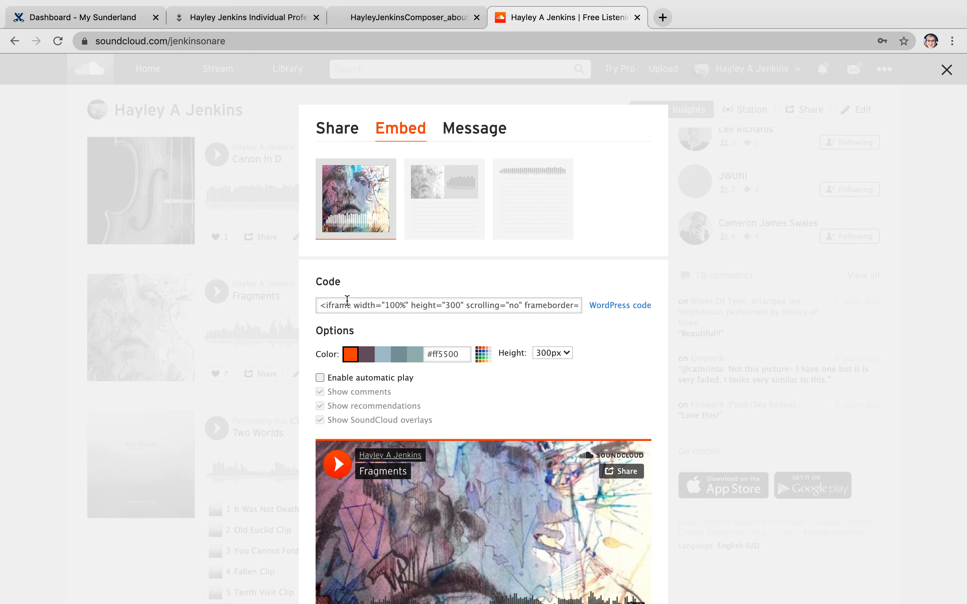
pyautogui.moveTo(317, 307); pyautogui.dragTo(379, 304)
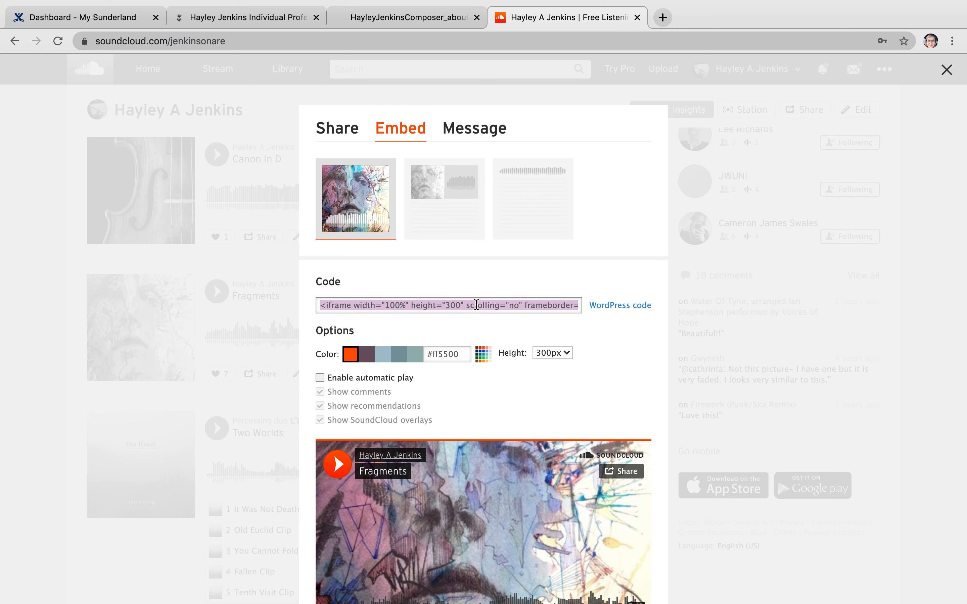
pyautogui.scroll(-2, 476, 305)
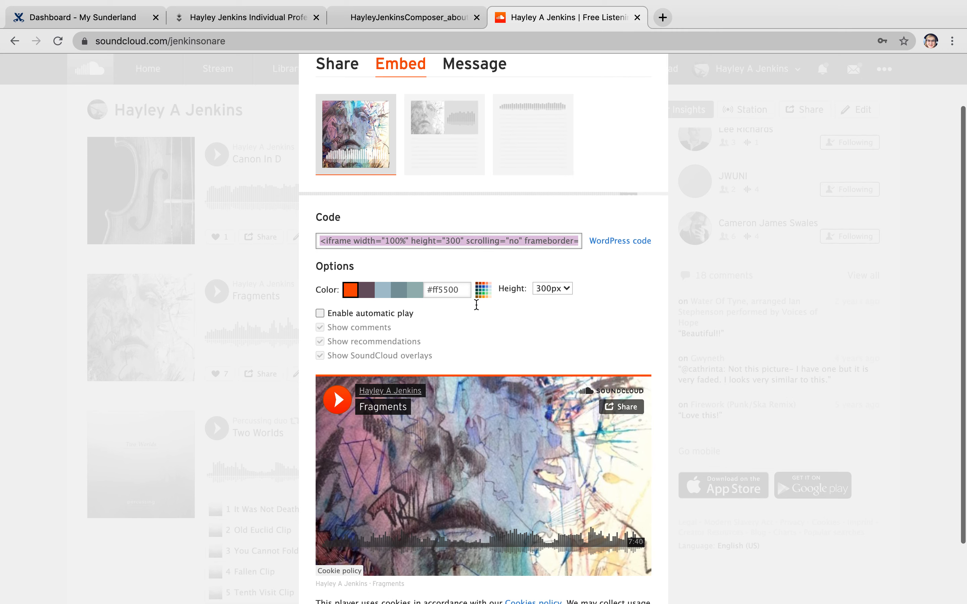
# Compare the compact waveform player with the large artwork player for the Fragments embed
pyautogui.click(442, 173)
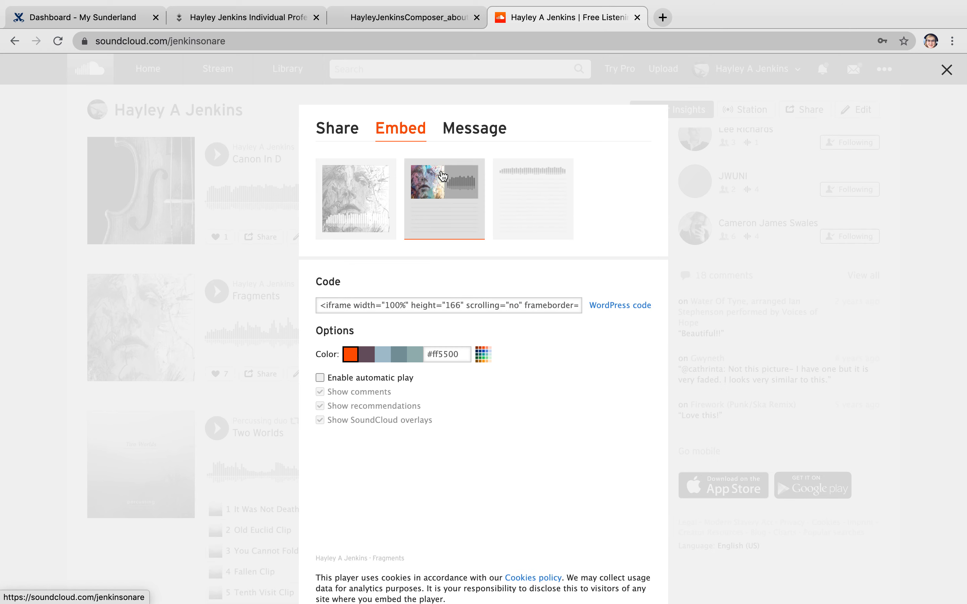
pyautogui.scroll(-2, 451, 243)
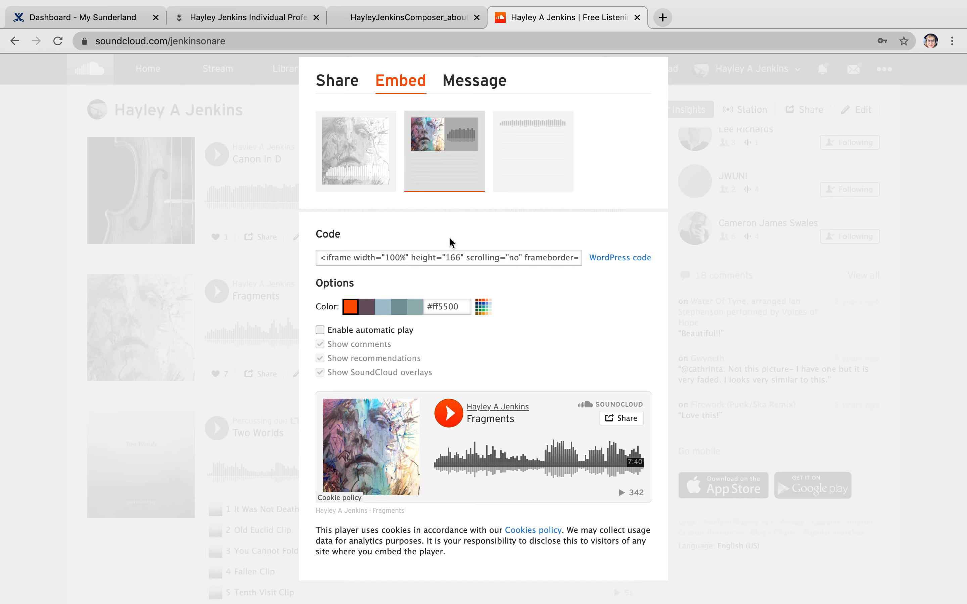
pyautogui.click(353, 149)
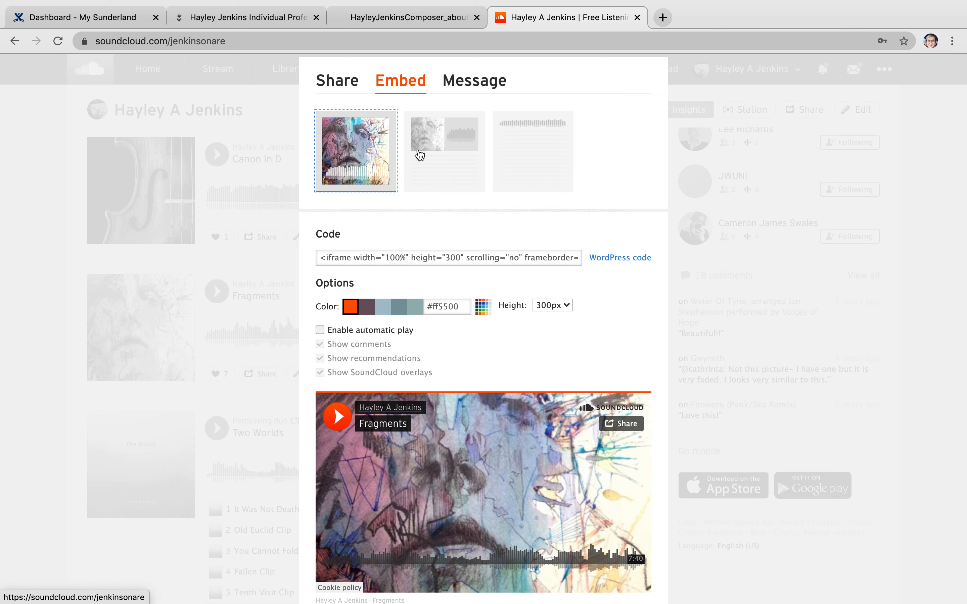
pyautogui.click(454, 147)
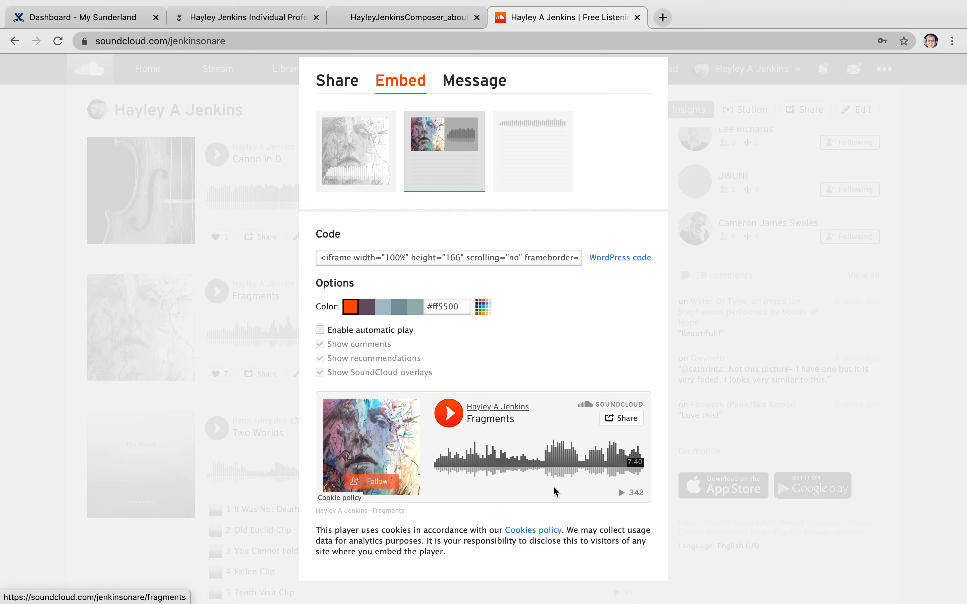
pyautogui.moveTo(558, 141)
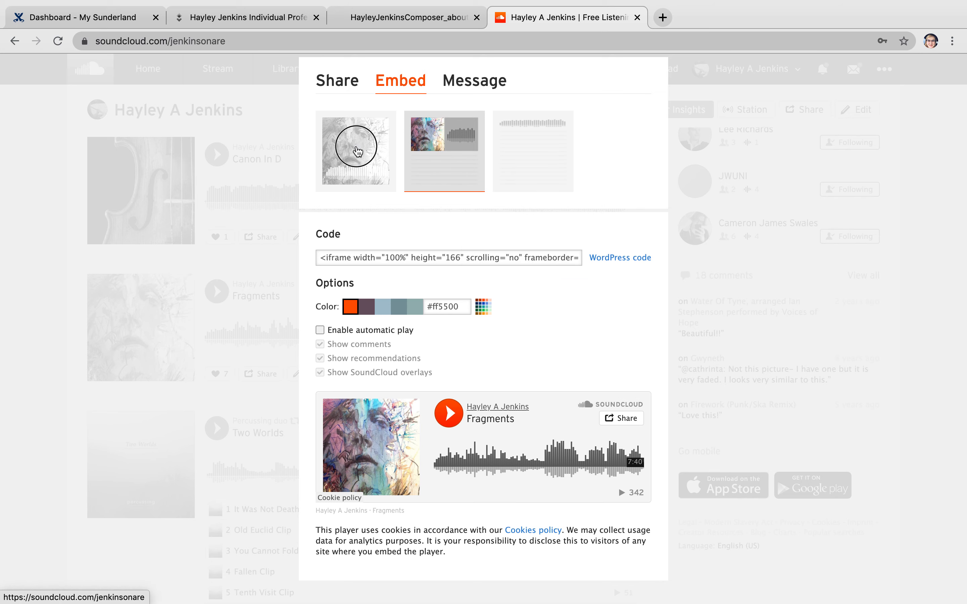
# Choose the 300px artwork player for Fragments and copy its embed code into the External media block's URL or embed code field
pyautogui.click(357, 152)
pyautogui.click(412, 256)
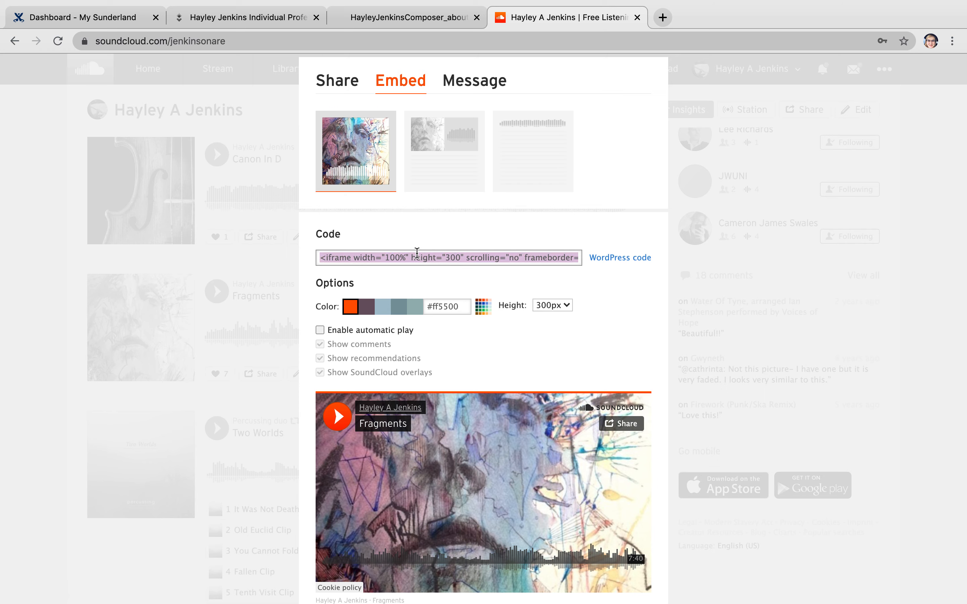
pyautogui.click(242, 18)
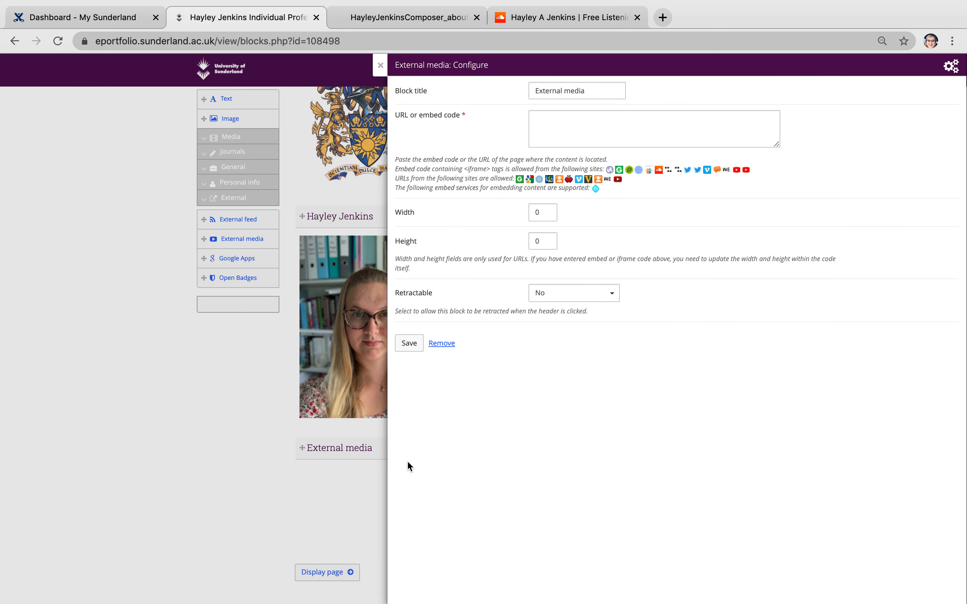
pyautogui.click(575, 126)
pyautogui.press('super+v')
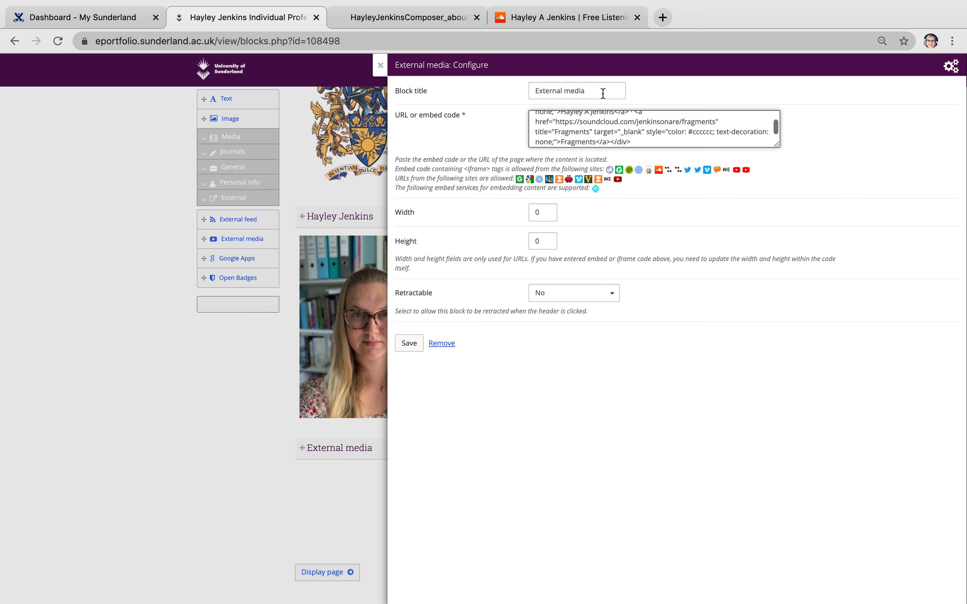
# Title the external media block "Fragments (2017) Soprano & Piano" and save its configuration
pyautogui.click(496, 94)
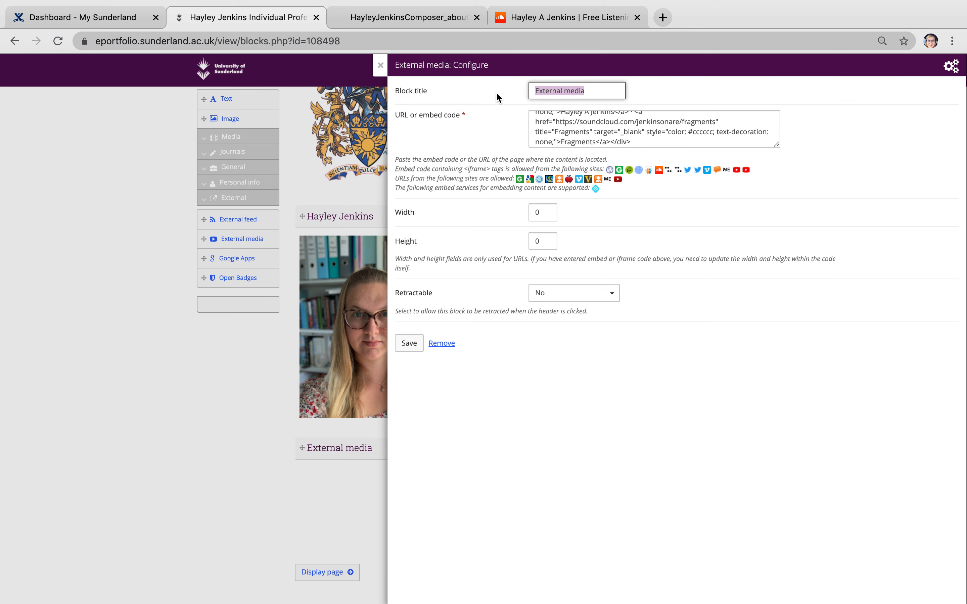
pyautogui.write('Fra')
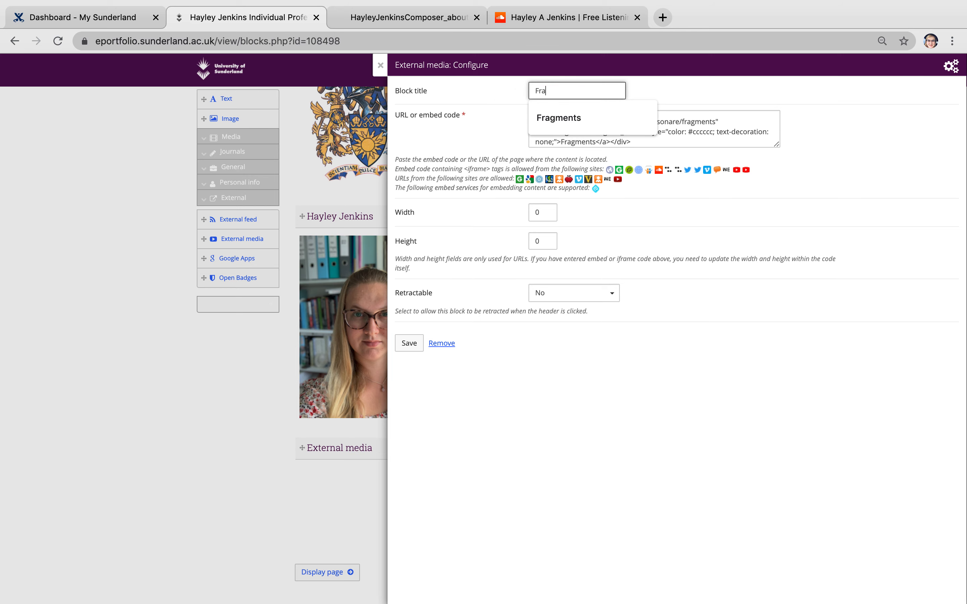
pyautogui.write('gments (')
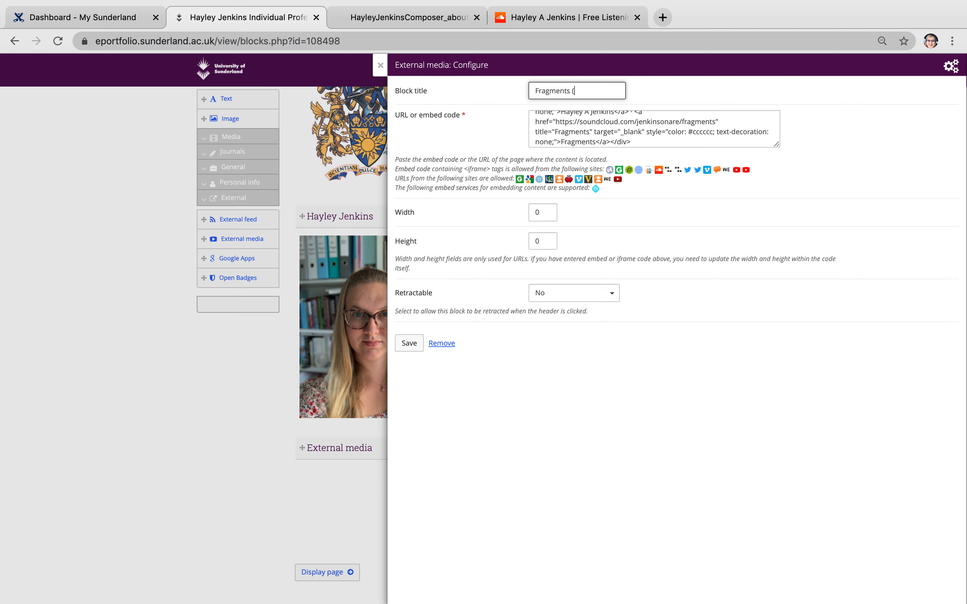
pyautogui.moveTo(561, 5)
pyautogui.write('Soprano & Piano')
pyautogui.click(631, 216)
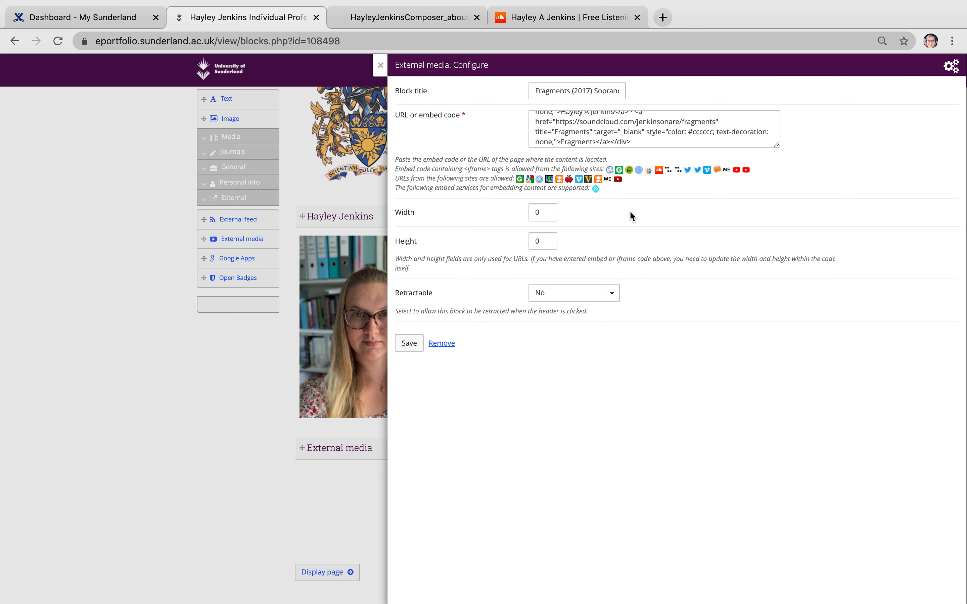
pyautogui.click(409, 342)
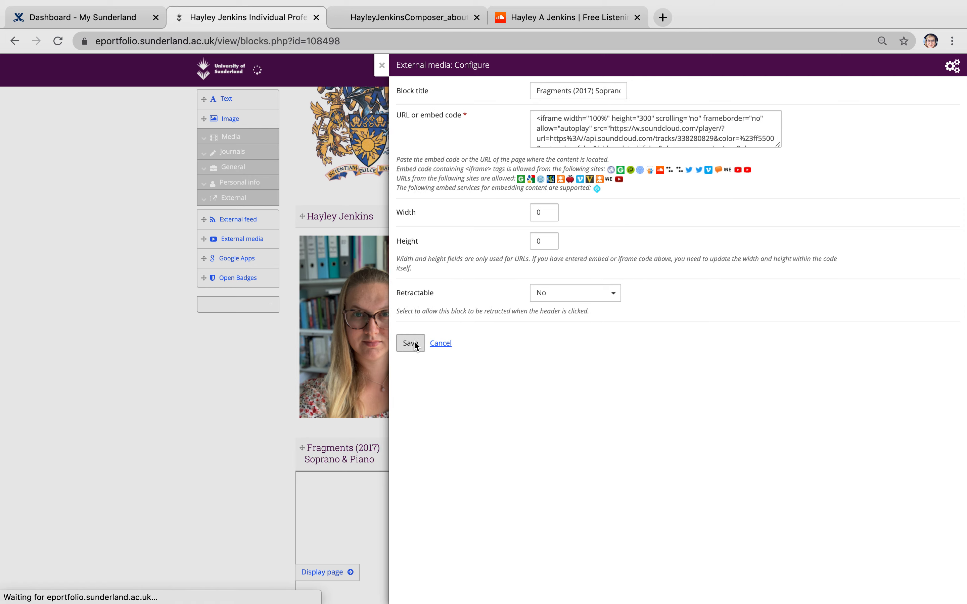
# Move the Fragments block beneath the About Me biography and back to the narrow column below the portrait image
pyautogui.scroll(-4, 416, 346)
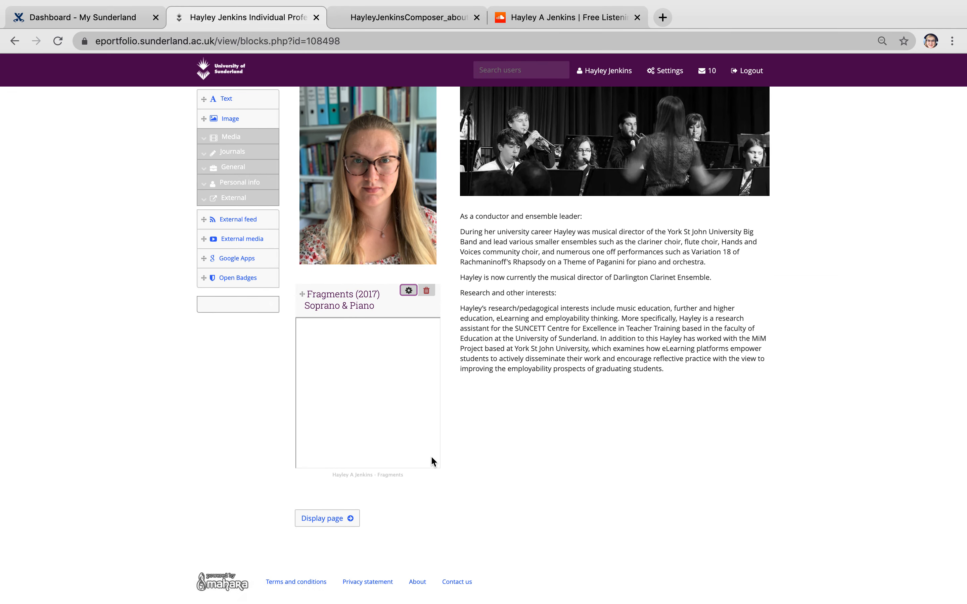
pyautogui.moveTo(355, 296); pyautogui.dragTo(528, 405)
pyautogui.scroll(-3, 530, 407)
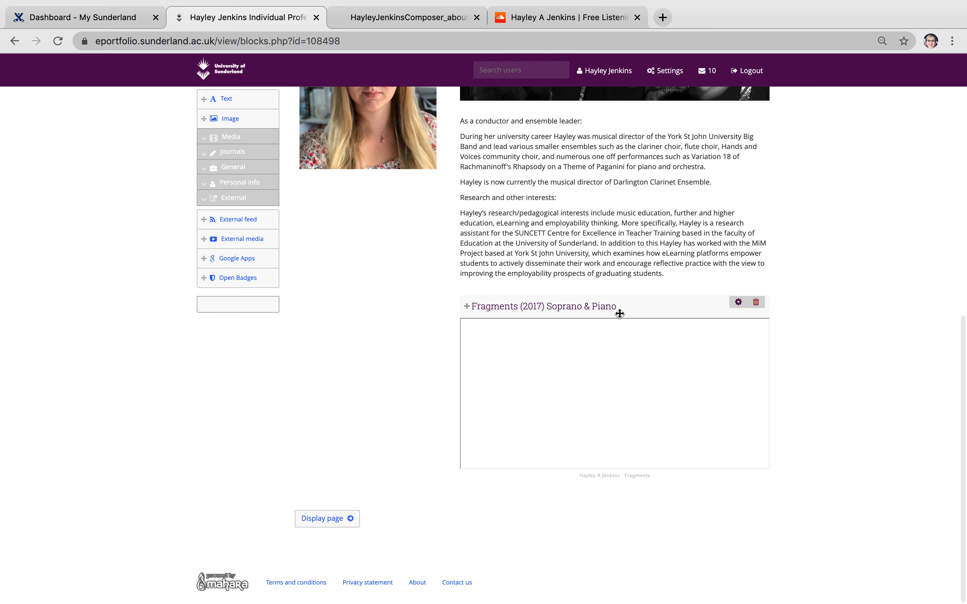
pyautogui.moveTo(617, 312); pyautogui.dragTo(369, 224)
pyautogui.scroll(5, 369, 224)
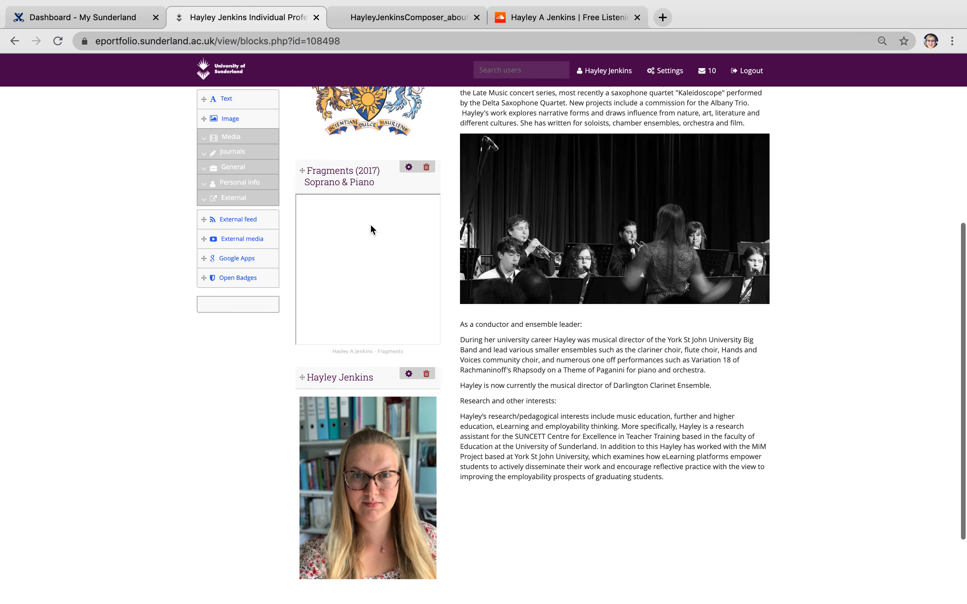
pyautogui.moveTo(357, 160); pyautogui.dragTo(353, 399)
# Switch to SoundCloud and copy the share link of the Fragments track
pyautogui.click(549, 13)
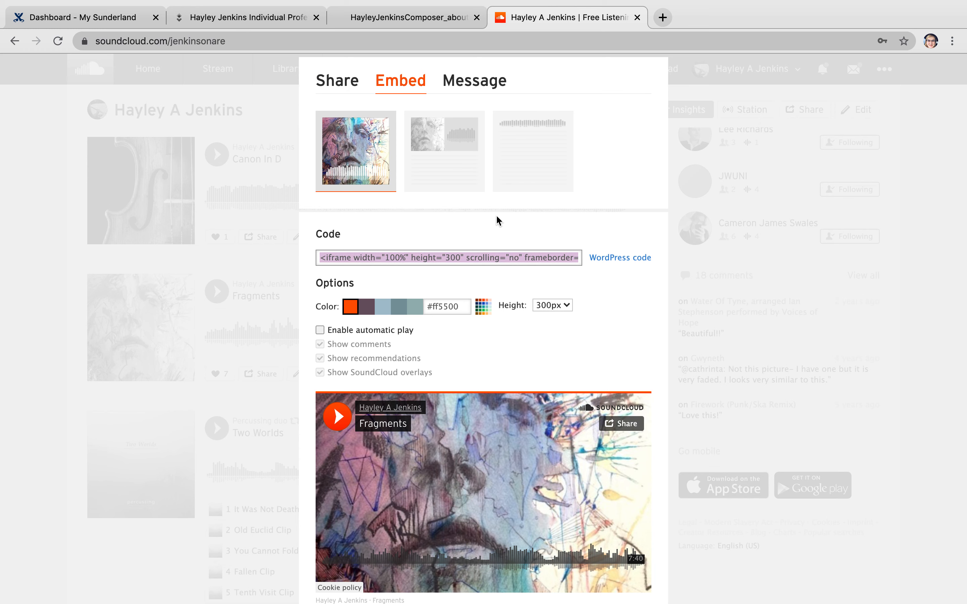
pyautogui.click(442, 134)
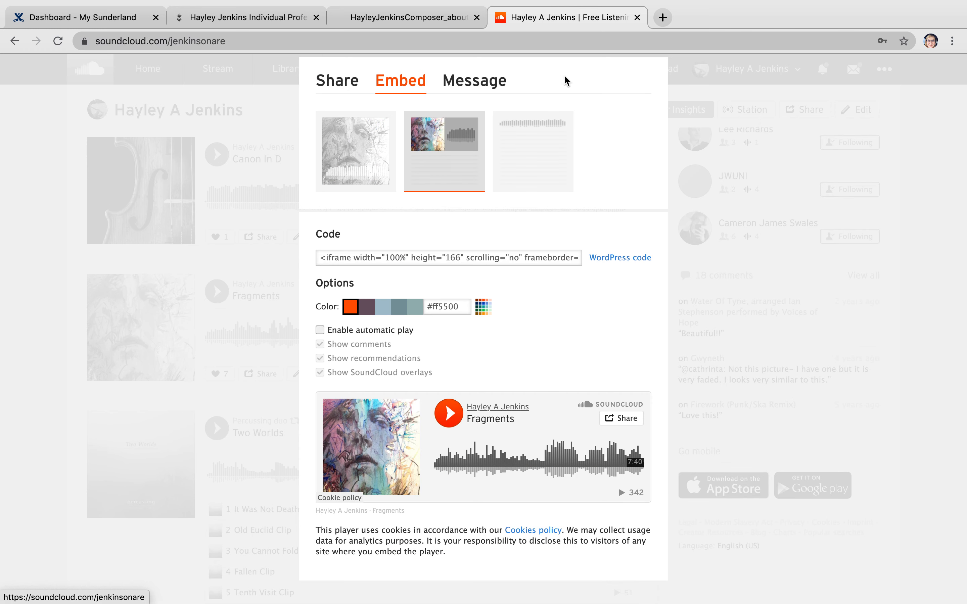
pyautogui.moveTo(538, 115)
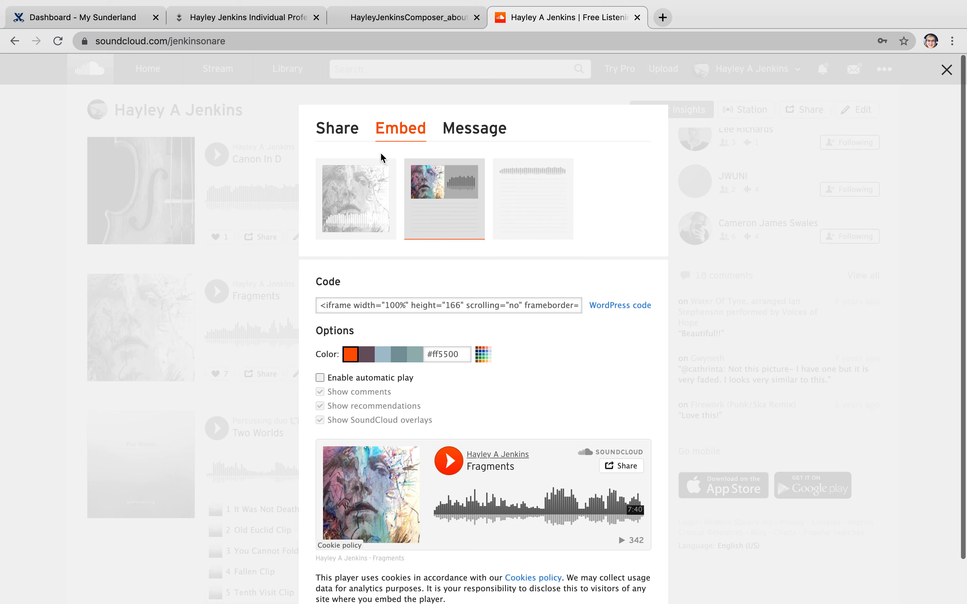
pyautogui.click(338, 129)
pyautogui.click(505, 363)
pyautogui.press('super+c')
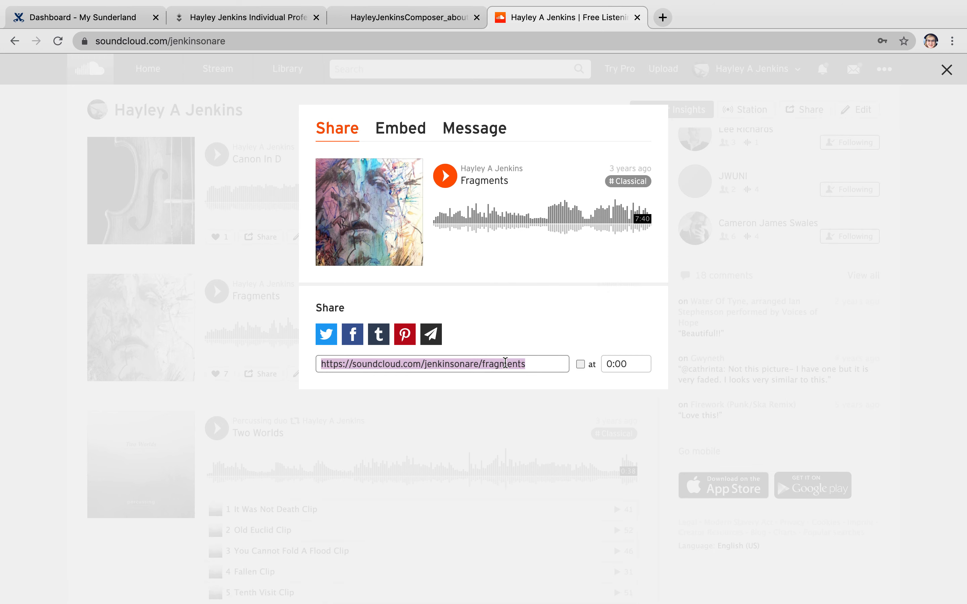
# Return to the portfolio page, replace the Fragments block's embed code with the copied SoundCloud track link, and save the block
pyautogui.click(227, 18)
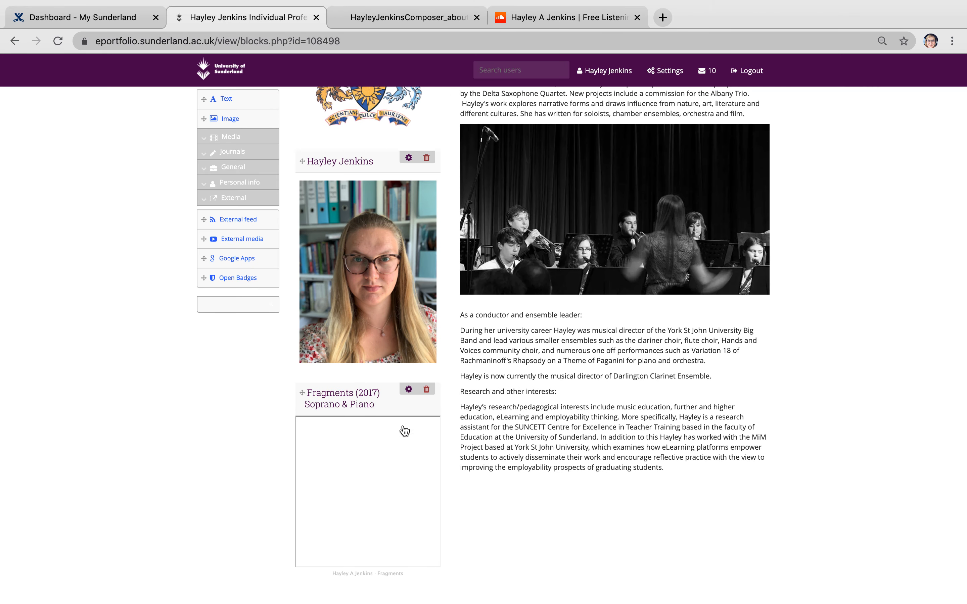
pyautogui.click(408, 389)
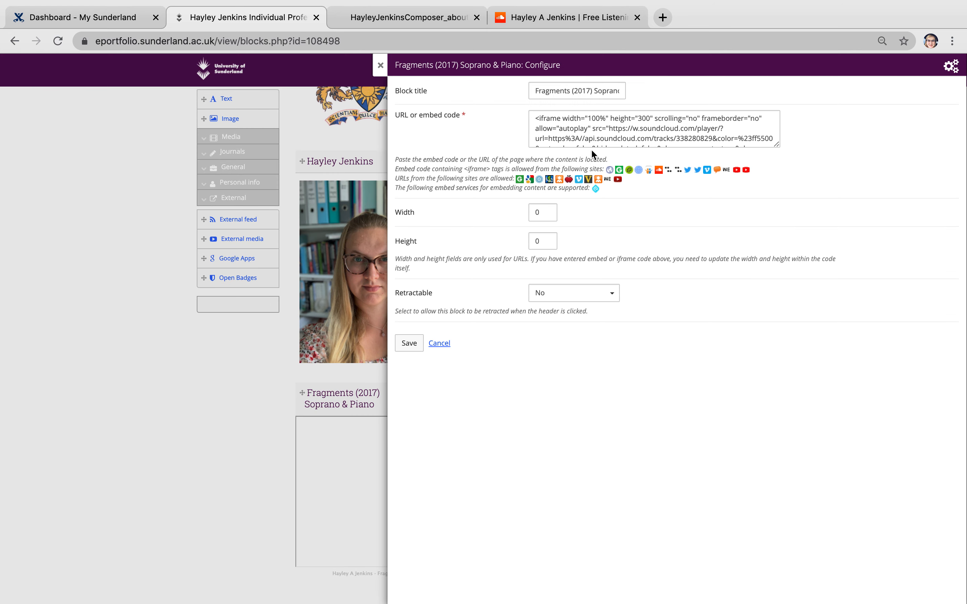
pyautogui.click(708, 127)
pyautogui.hotkey('ctrl', 'a')
pyautogui.press('BackSpace')
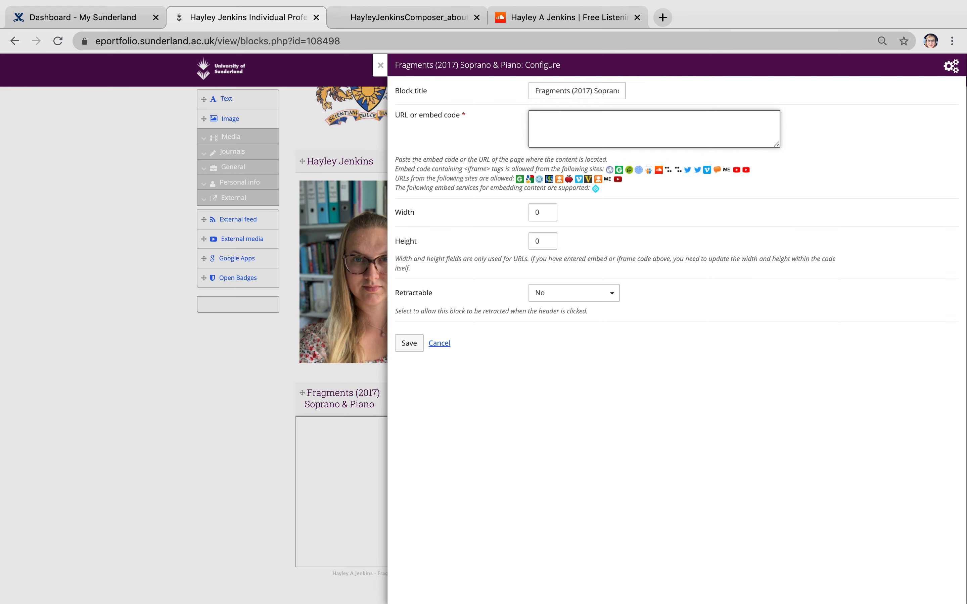
pyautogui.press('super+v')
pyautogui.click(409, 344)
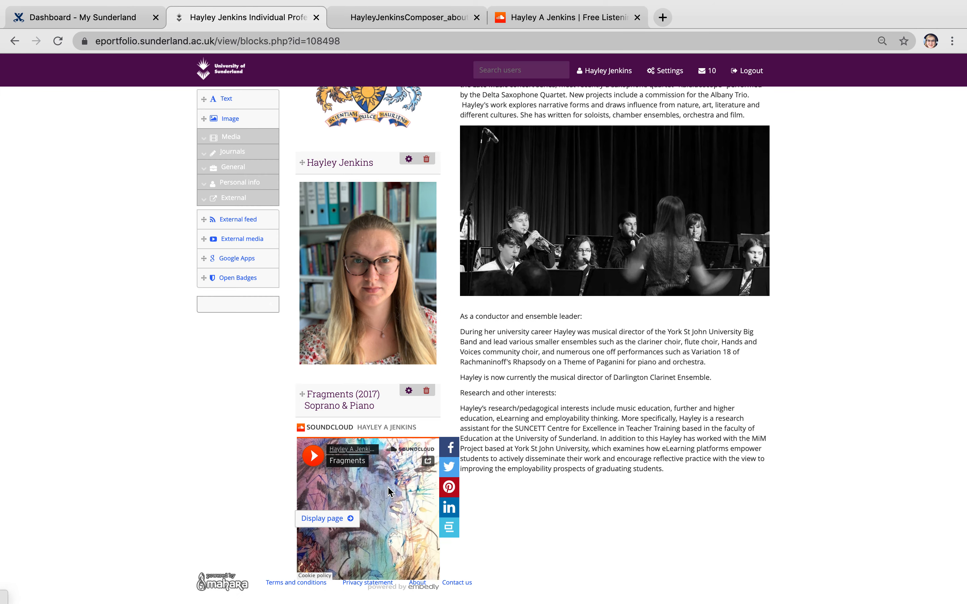
# Review the block layout in the page editor, from the Almer Mater and About Me blocks to the embedded Fragments player
pyautogui.scroll(-1, 586, 552)
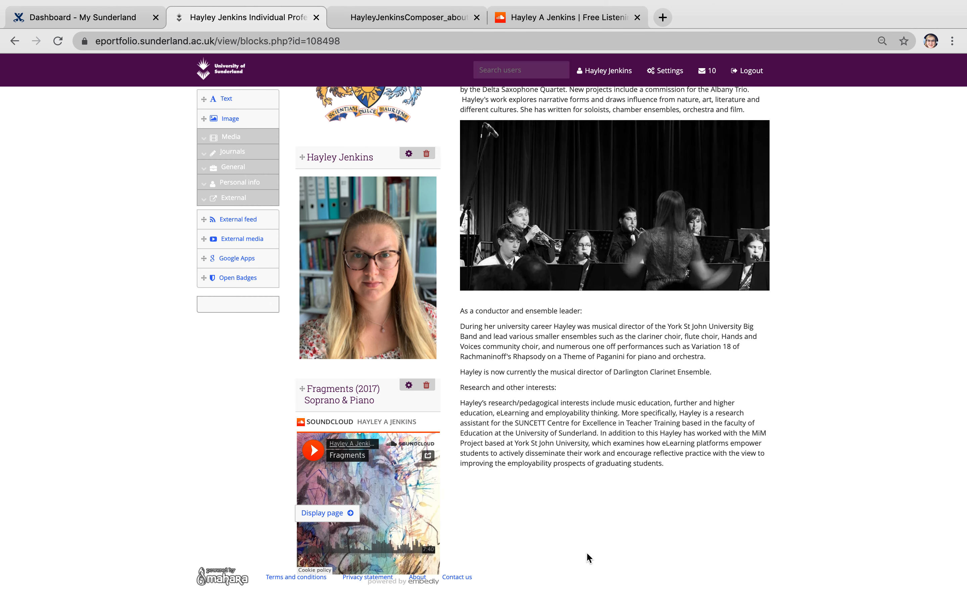
pyautogui.scroll(5, 586, 552)
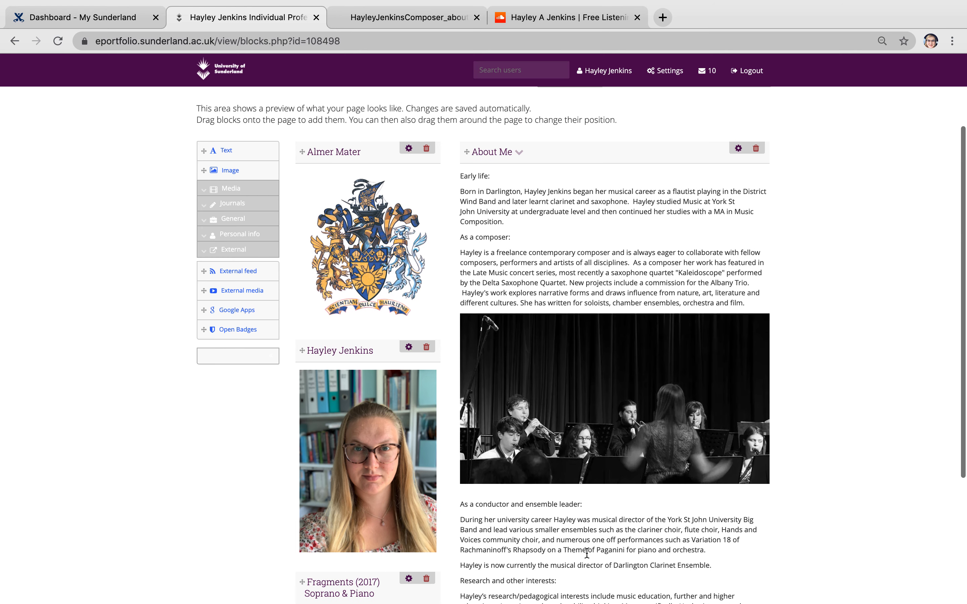
pyautogui.scroll(-1, 582, 384)
pyautogui.scroll(-4, 560, 399)
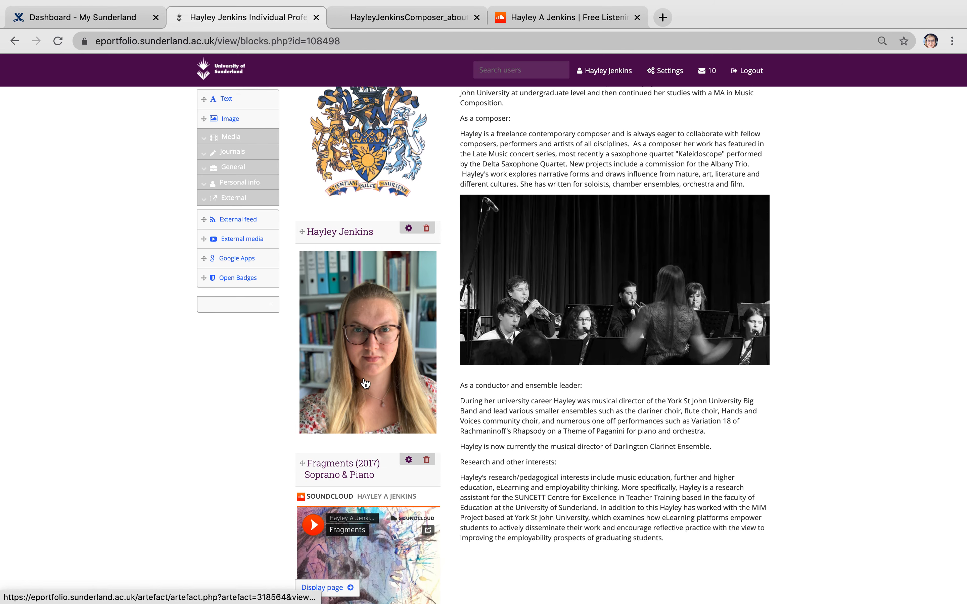
pyautogui.scroll(-3, 366, 382)
pyautogui.scroll(5, 364, 379)
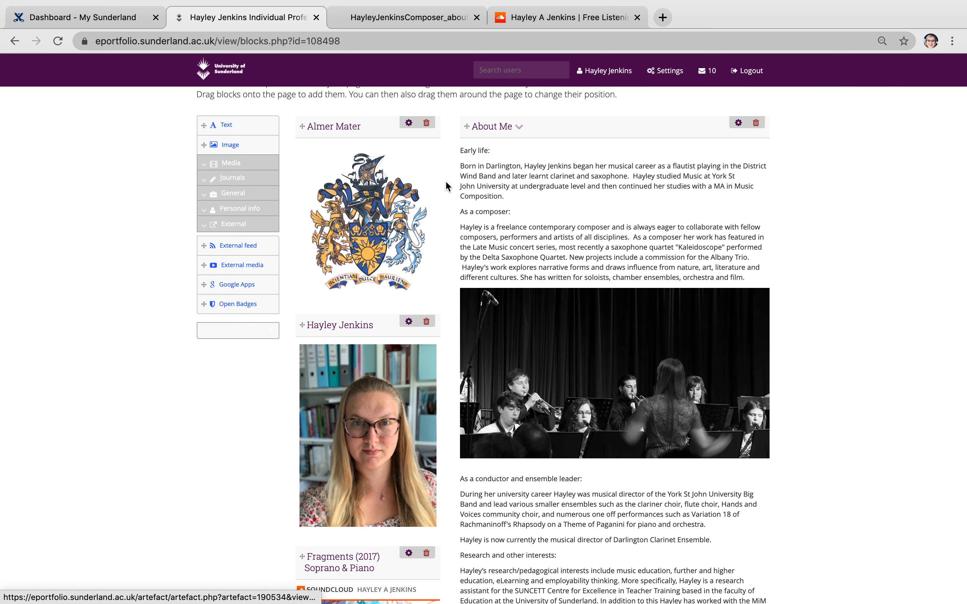
pyautogui.scroll(-1, 413, 148)
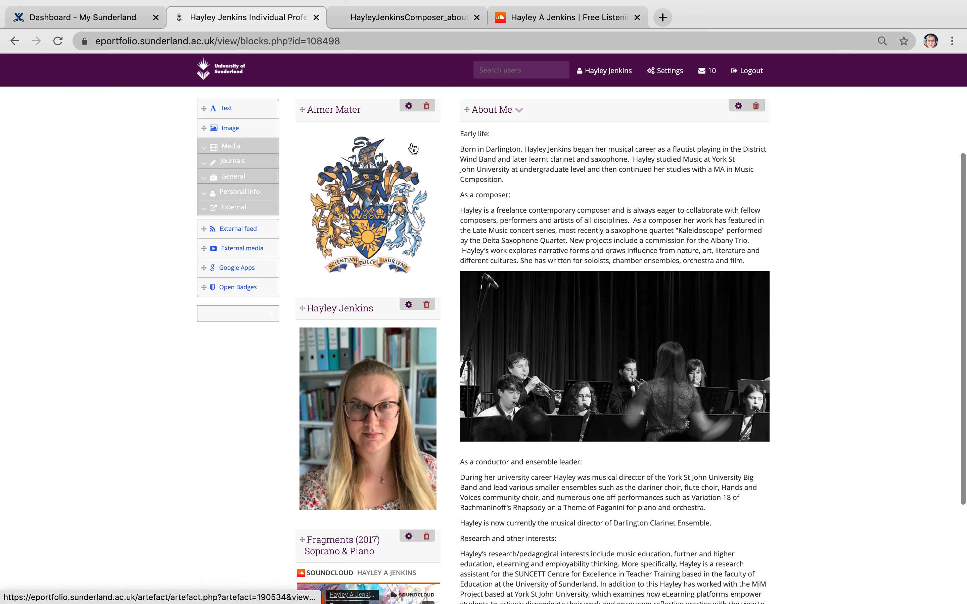
pyautogui.scroll(-4, 413, 149)
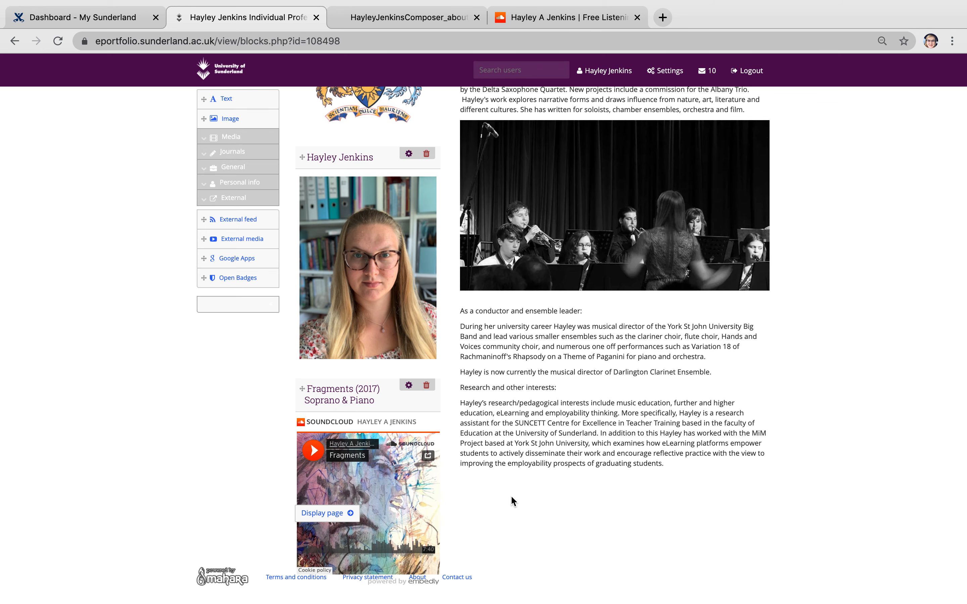
pyautogui.scroll(-1, 511, 497)
pyautogui.scroll(8, 511, 497)
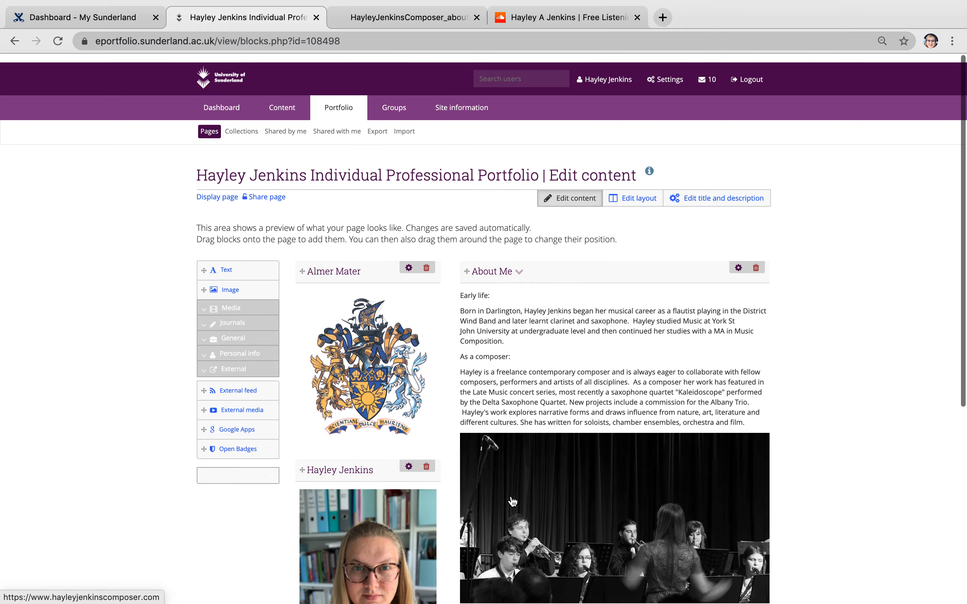
pyautogui.scroll(-8, 511, 496)
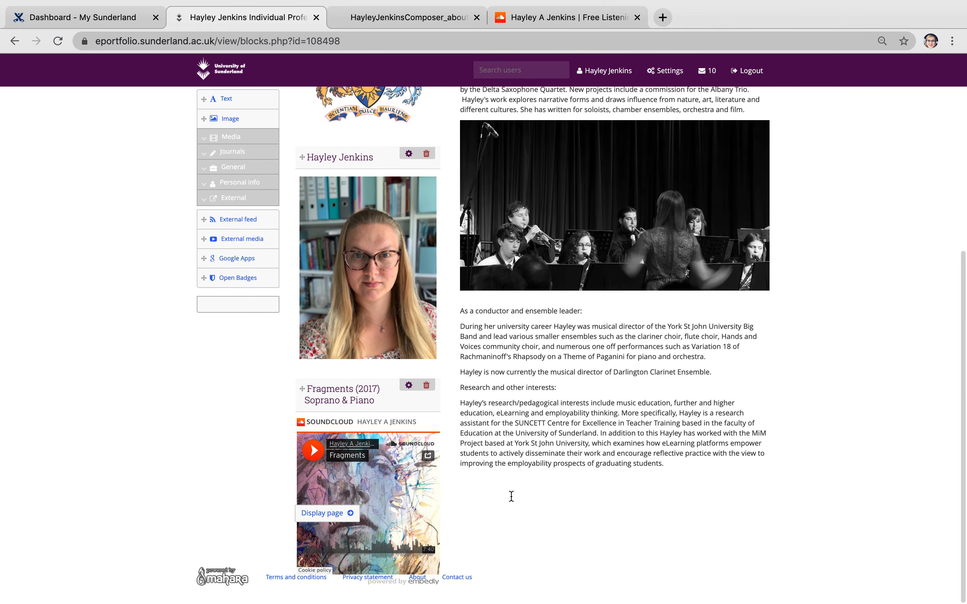
# Display the finished portfolio page and examine its images, biography and embedded Fragments player
pyautogui.scroll(10, 511, 497)
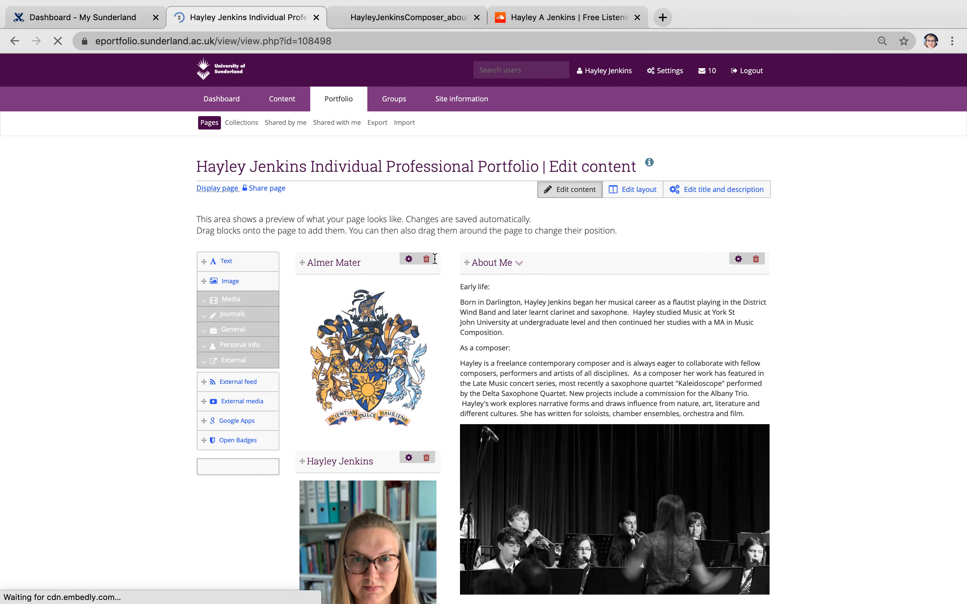
pyautogui.scroll(-15, 605, 324)
pyautogui.scroll(15, 605, 324)
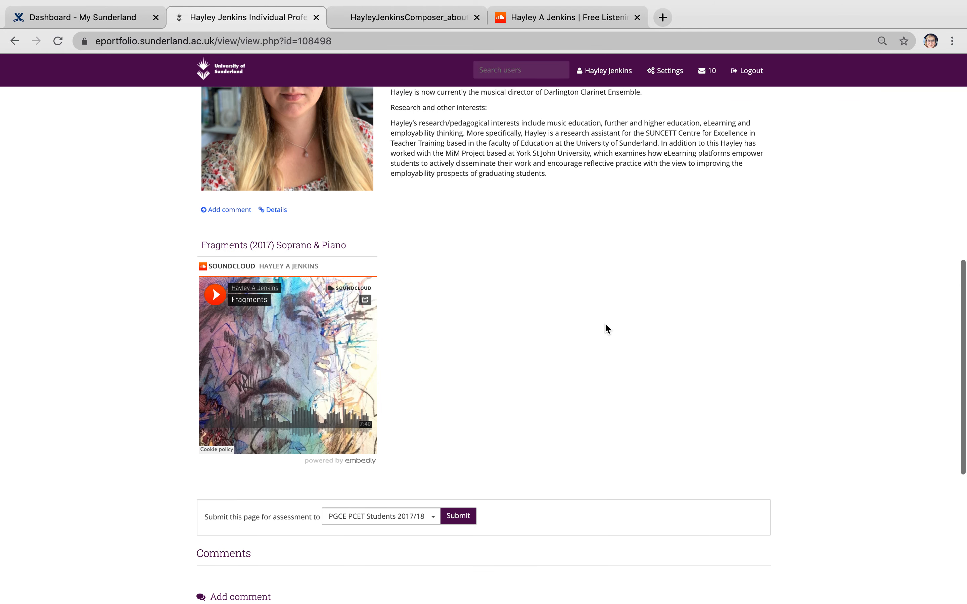
pyautogui.scroll(-10, 605, 324)
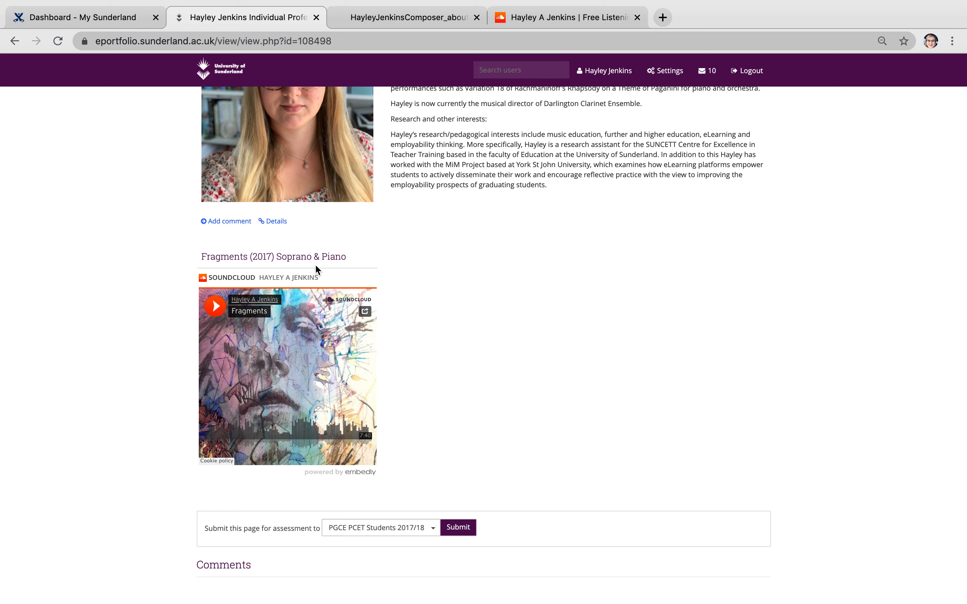
pyautogui.scroll(5, 315, 268)
pyautogui.scroll(-6, 315, 268)
pyautogui.scroll(12, 316, 268)
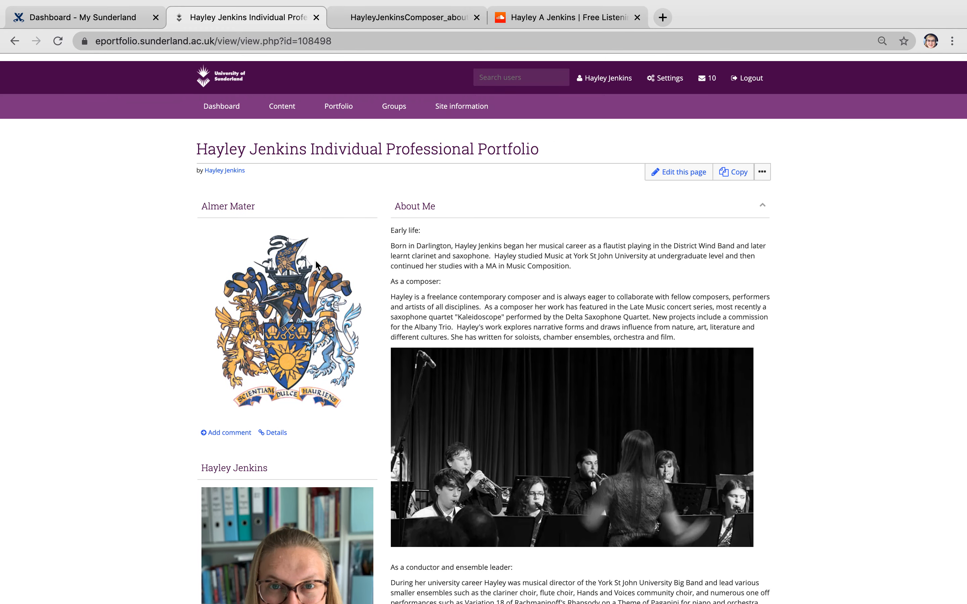
pyautogui.scroll(-1, 316, 266)
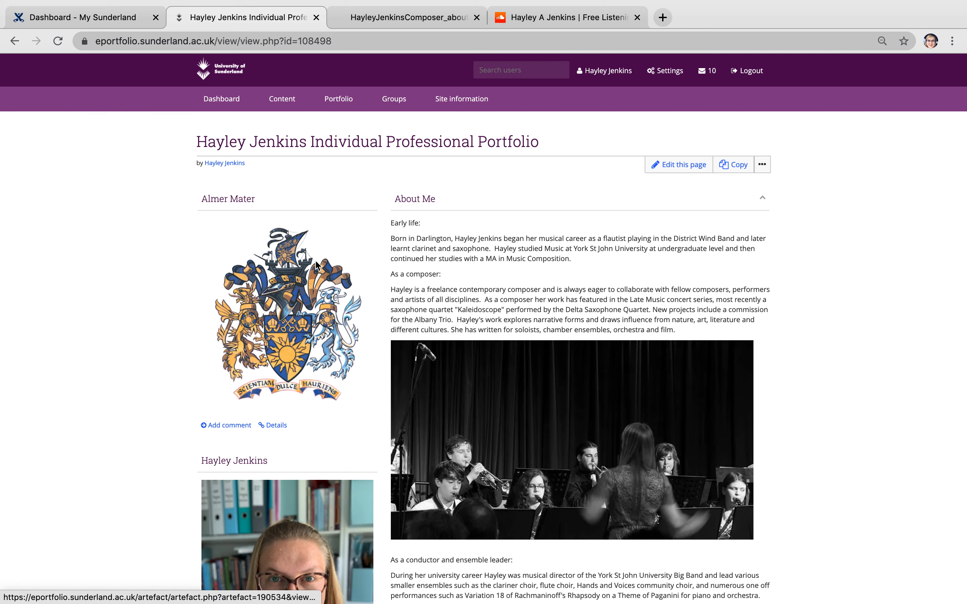
pyautogui.scroll(-20, 315, 266)
pyautogui.scroll(20, 315, 263)
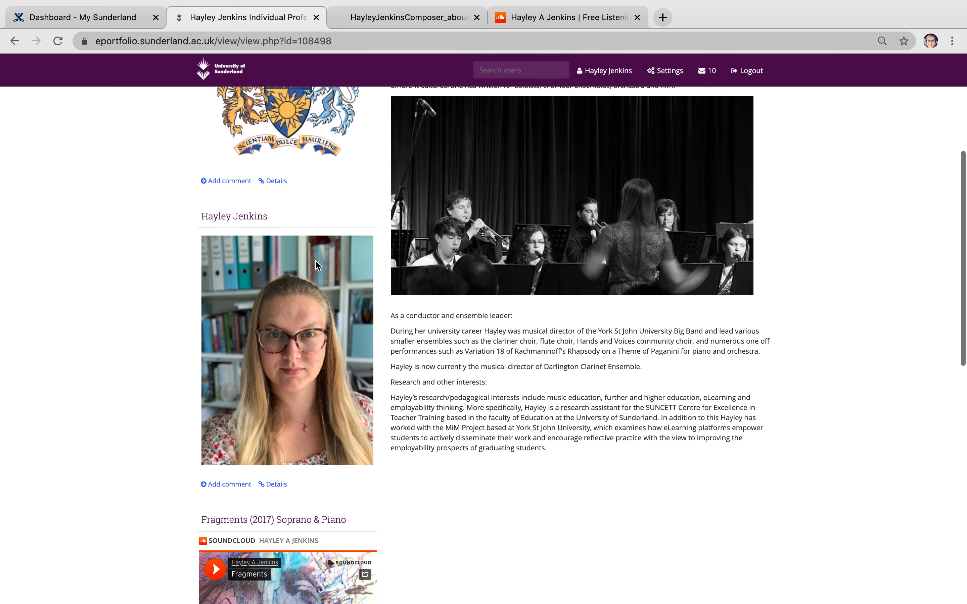
pyautogui.scroll(-1, 316, 266)
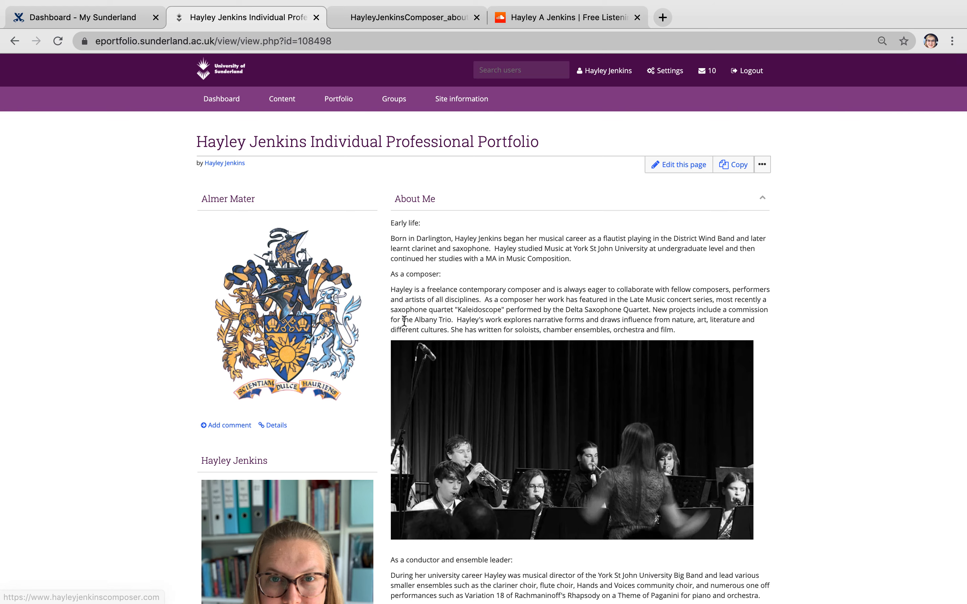
pyautogui.scroll(-12, 404, 324)
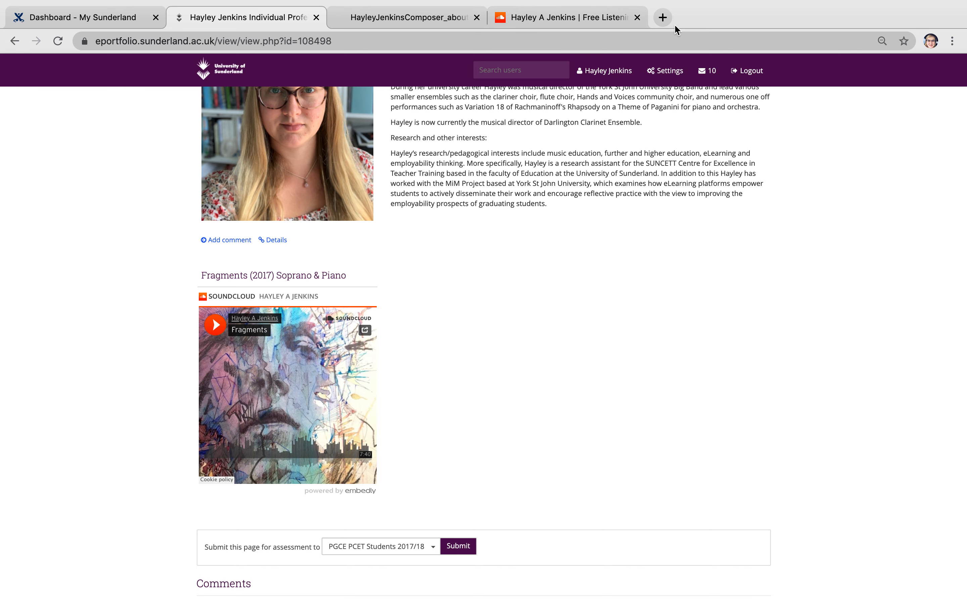
# Find YouTube through a web search in a new tab and open the list of the channel's own uploaded videos
pyautogui.click(662, 17)
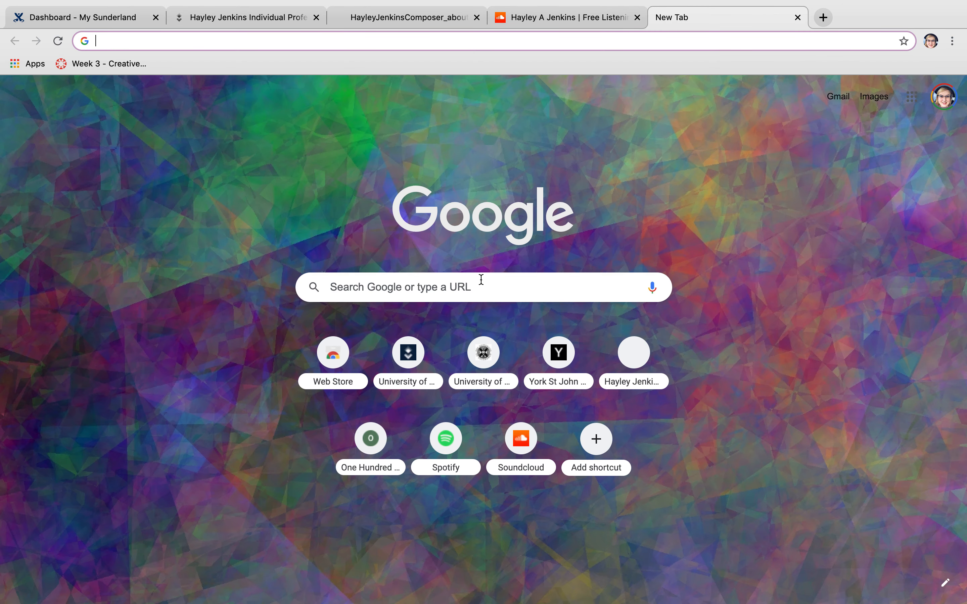
pyautogui.click(481, 292)
pyautogui.write('youtube')
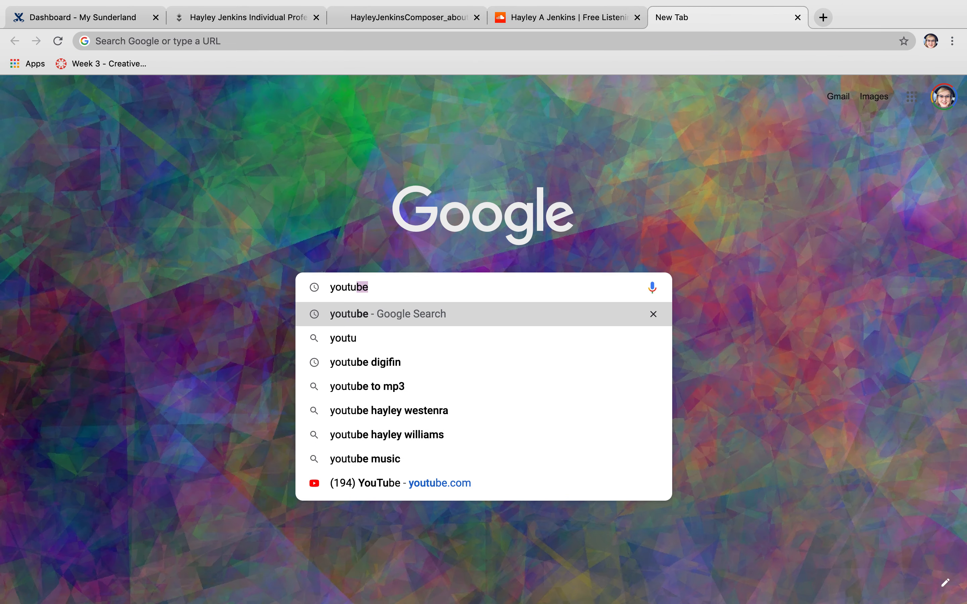
pyautogui.press('Return')
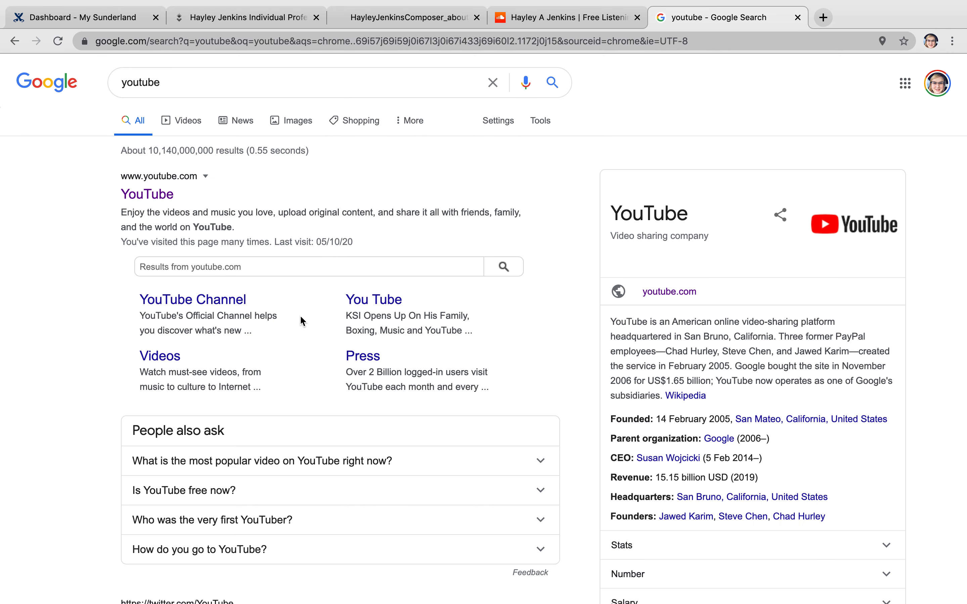
pyautogui.click(159, 195)
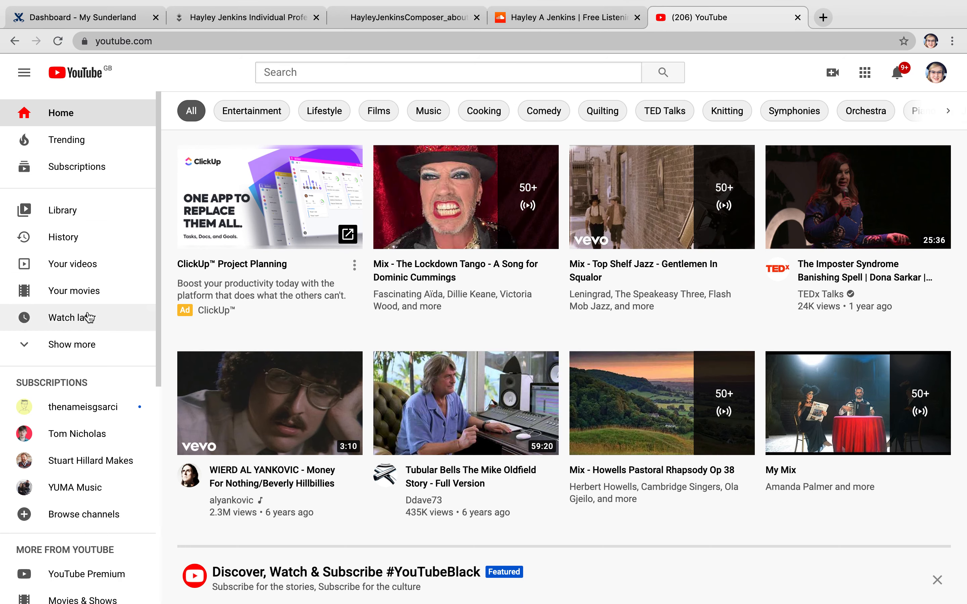
pyautogui.click(84, 265)
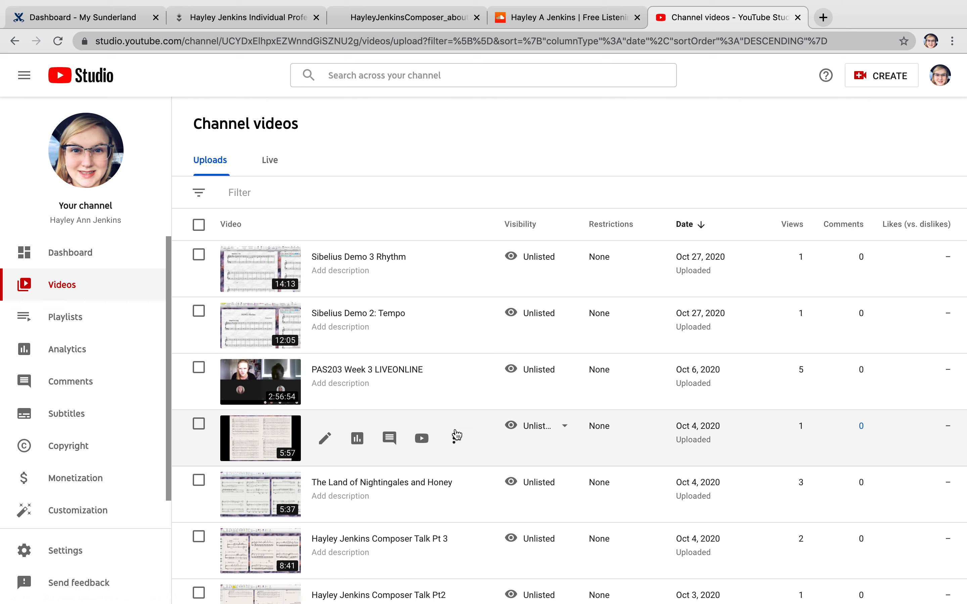
# Open the details of the video The Land of Nightingales and Honey and copy its video link
pyautogui.scroll(-7, 456, 431)
pyautogui.scroll(3, 411, 282)
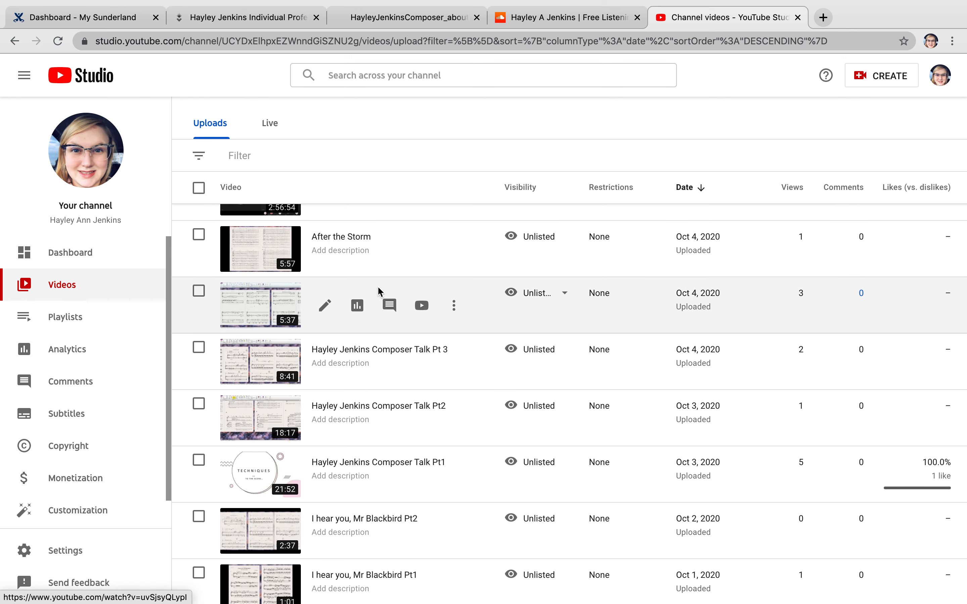
pyautogui.click(260, 303)
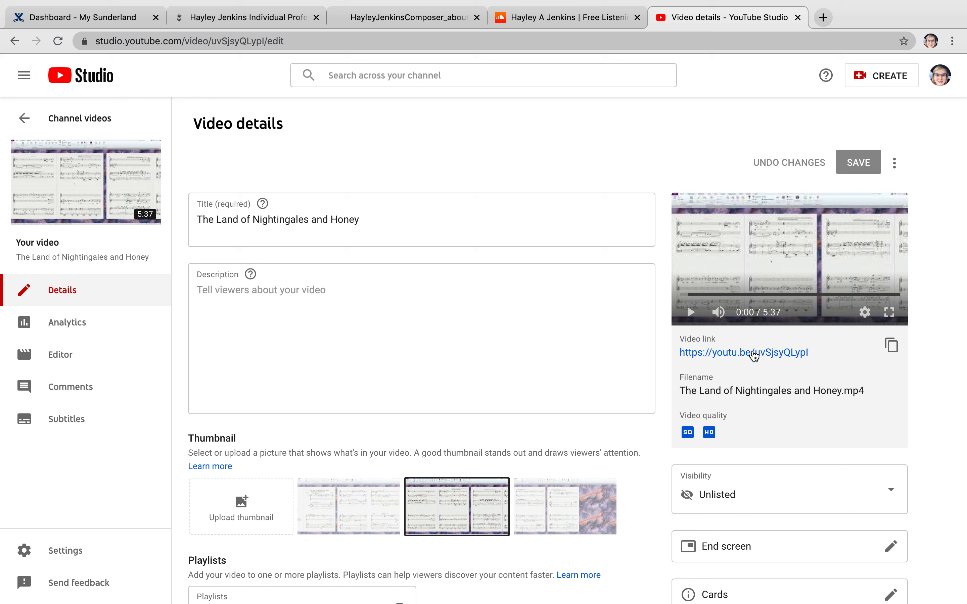
pyautogui.click(835, 356)
pyautogui.moveTo(831, 354); pyautogui.dragTo(678, 357)
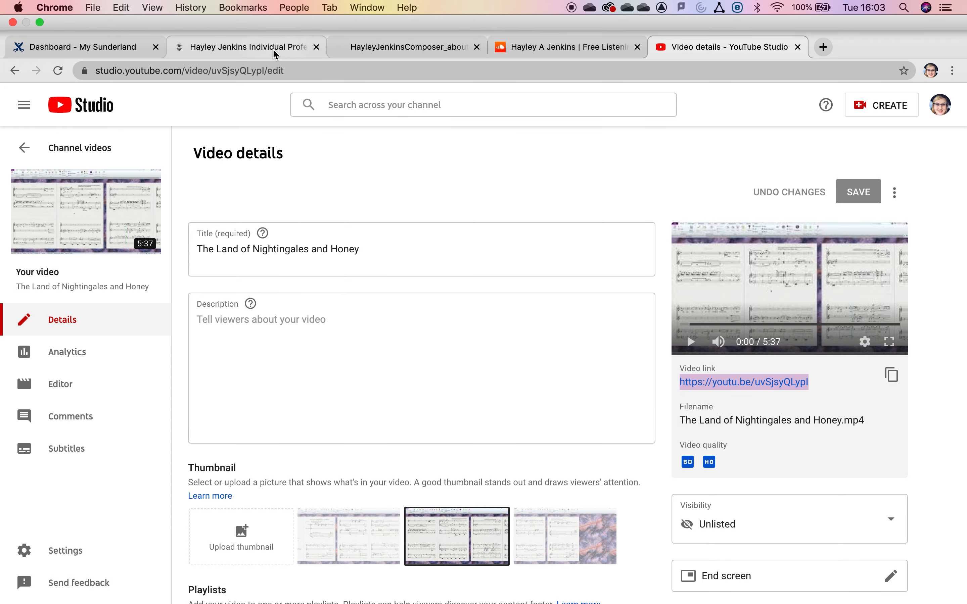
# Return to the portfolio page, open it for editing, and add an External media block below the About Me block
pyautogui.click(273, 48)
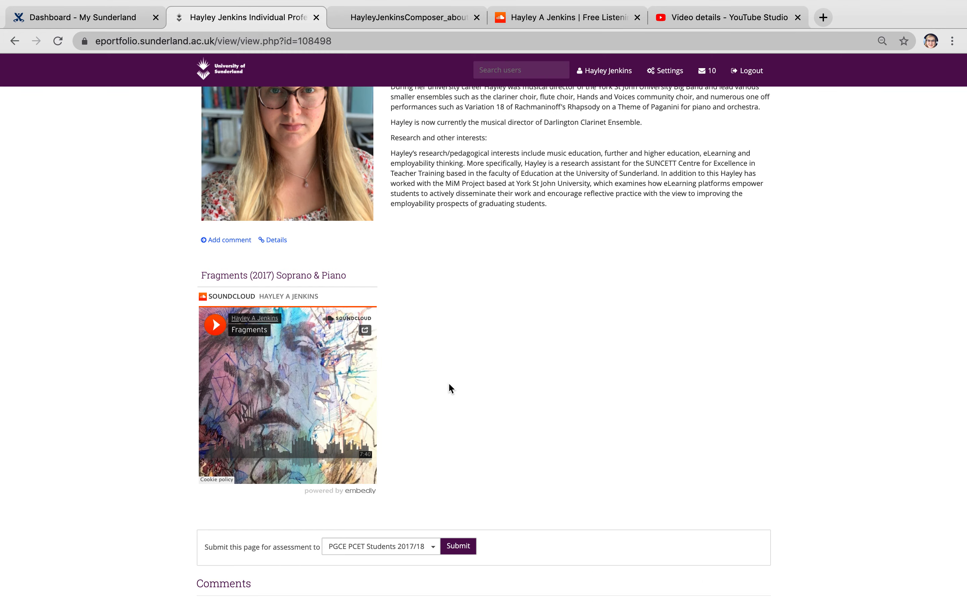
pyautogui.scroll(10, 447, 382)
pyautogui.click(698, 174)
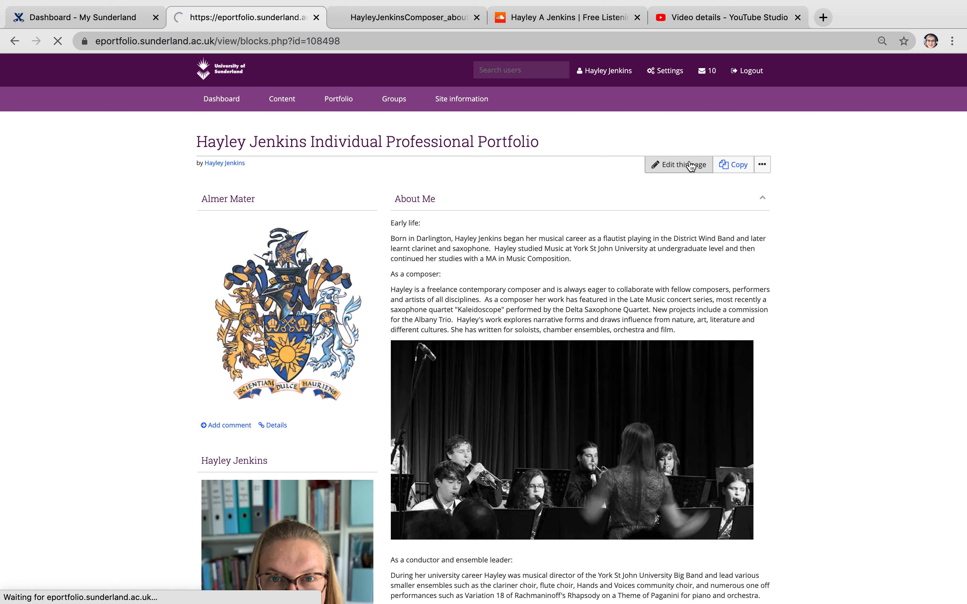
pyautogui.click(234, 362)
pyautogui.scroll(-7, 234, 358)
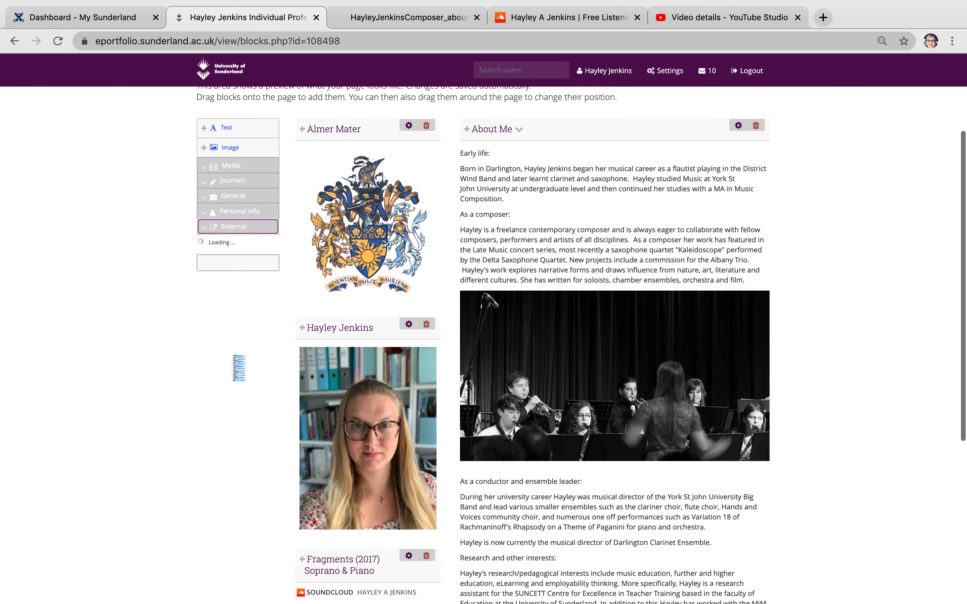
pyautogui.scroll(-3, 235, 354)
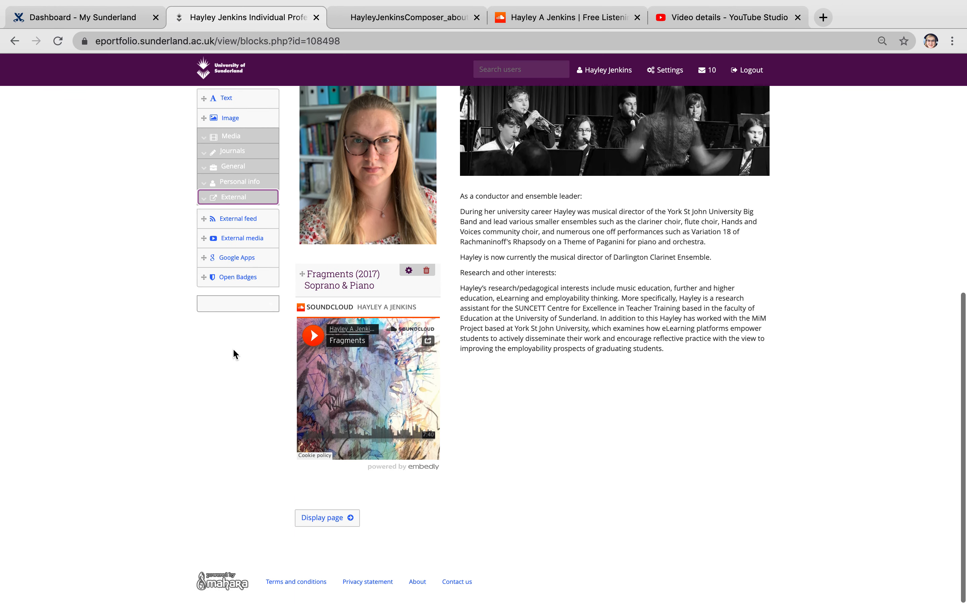
pyautogui.moveTo(240, 239); pyautogui.dragTo(533, 397)
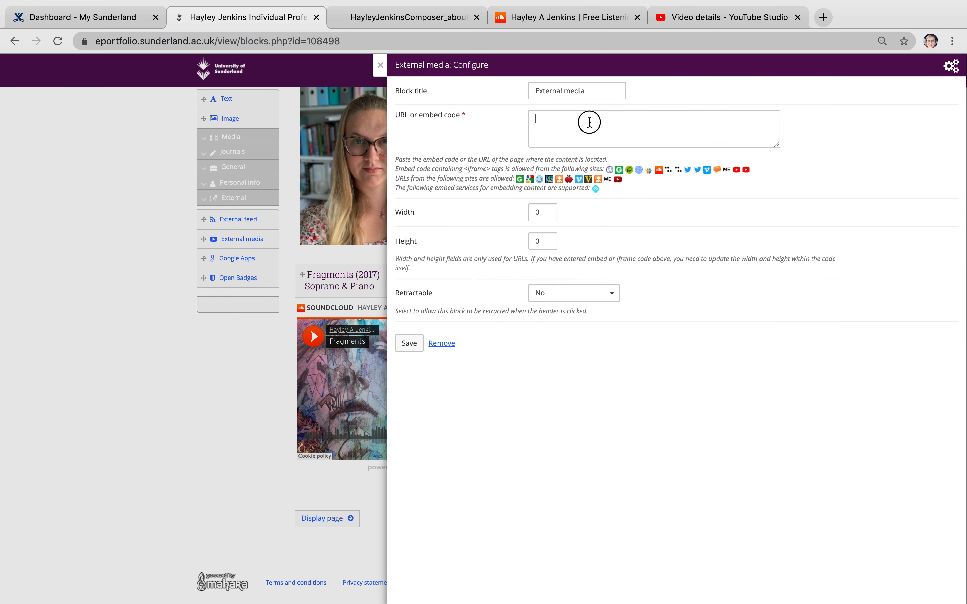
# Paste the copied YouTube link into the block, title it "Land of Nightingales & Honey (2020) Scrolling Score", and save it
pyautogui.click(589, 122)
pyautogui.moveTo(597, 88); pyautogui.dragTo(486, 87)
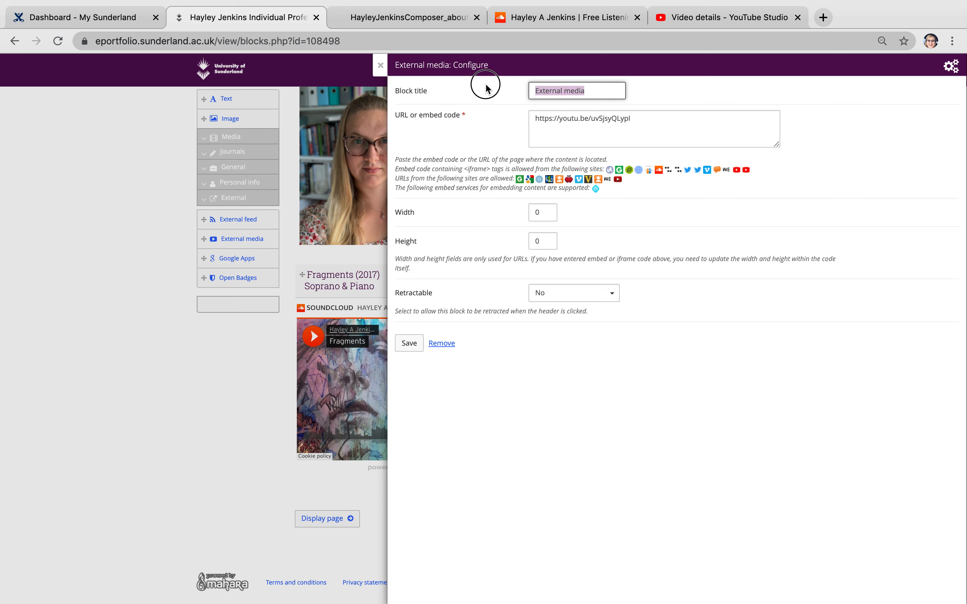
pyautogui.write('Lan')
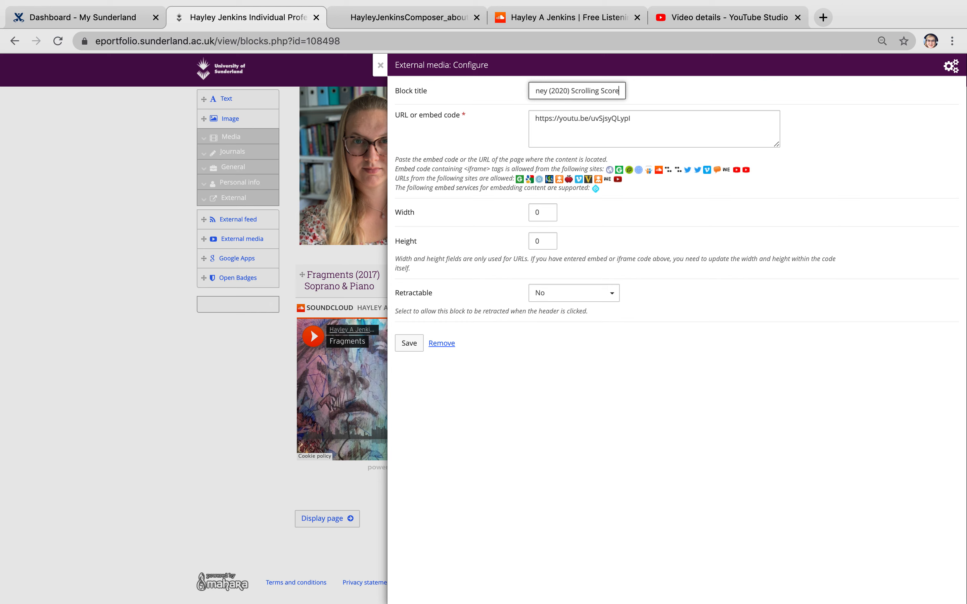
pyautogui.click(416, 346)
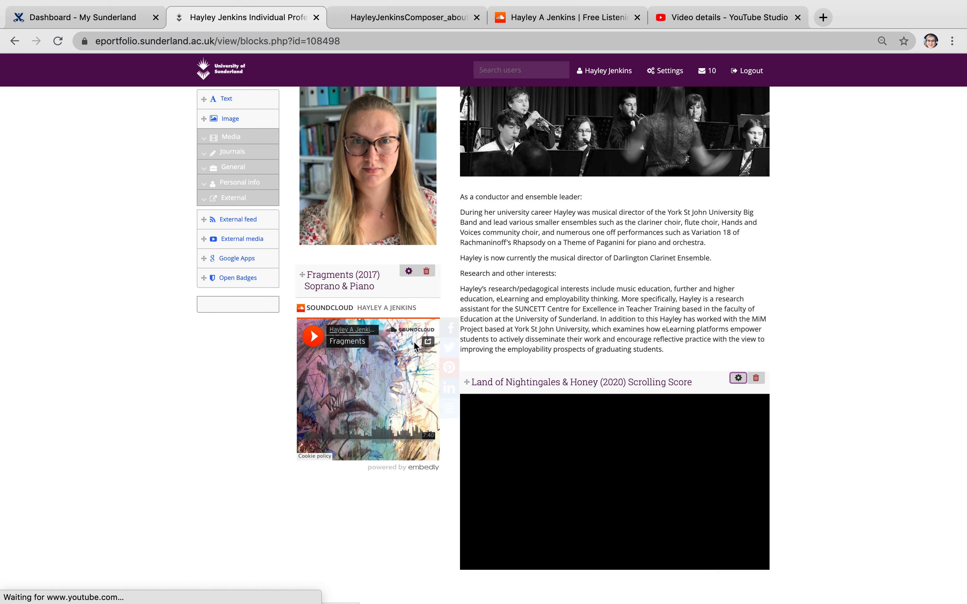
pyautogui.scroll(-3, 865, 400)
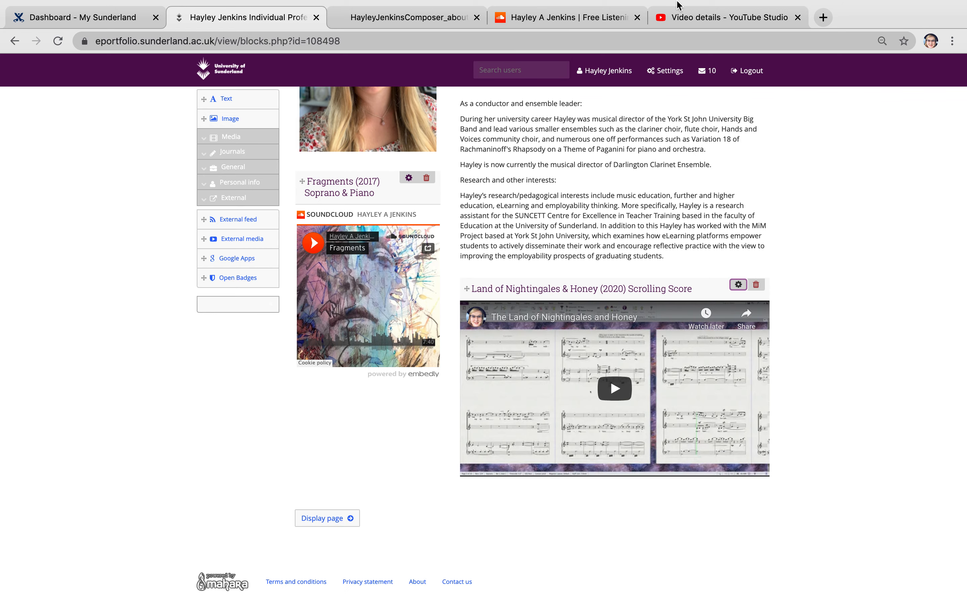
# Switch to YouTube, open the video's watch page, and examine its share link and embed code options
pyautogui.click(707, 18)
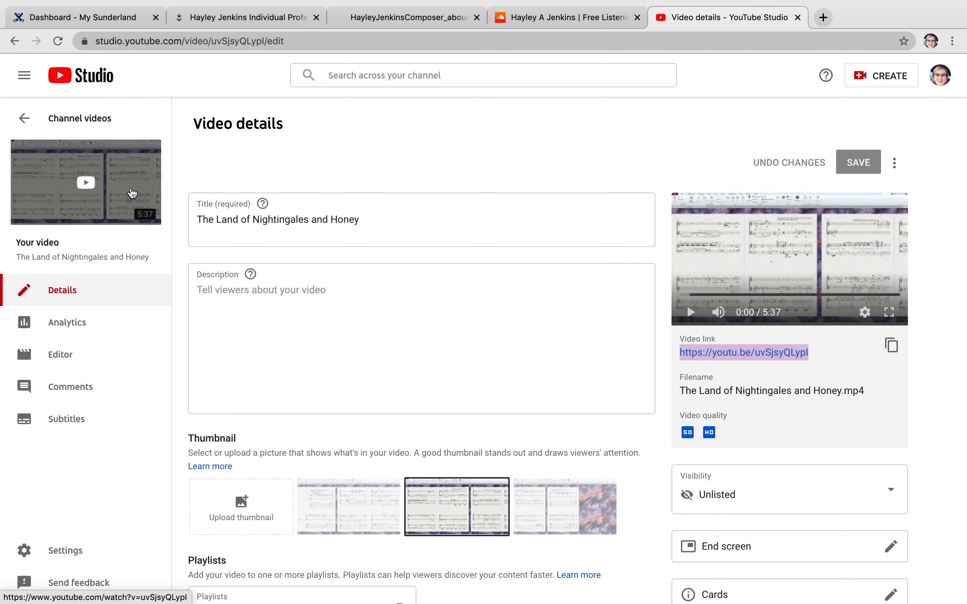
pyautogui.click(744, 353)
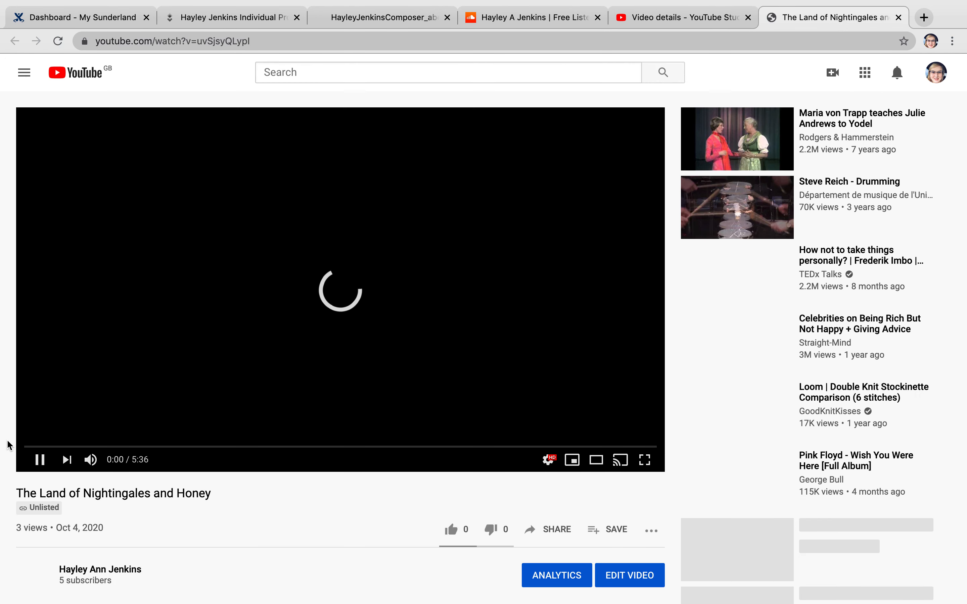
pyautogui.click(40, 460)
pyautogui.scroll(-5, 347, 498)
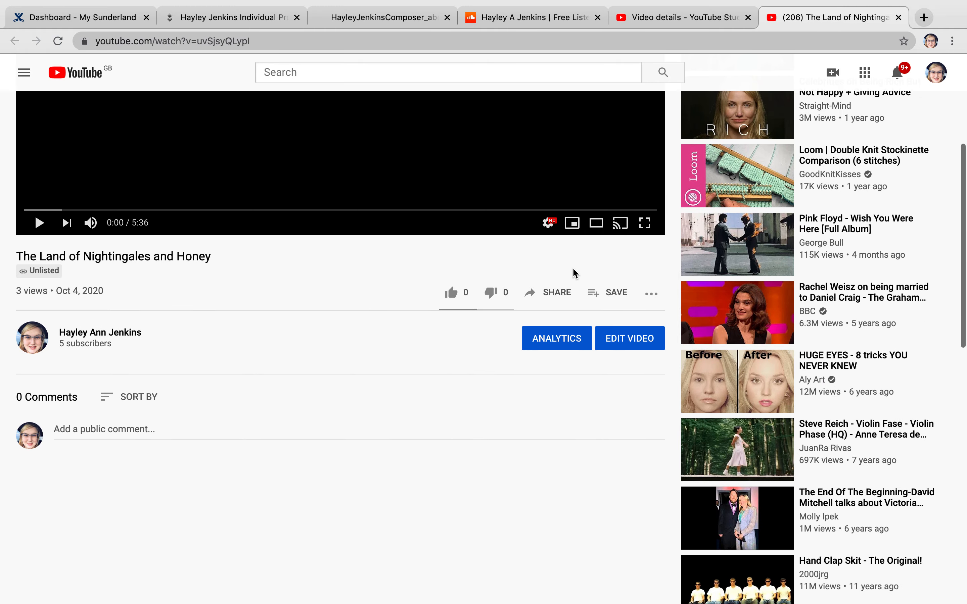
pyautogui.click(552, 292)
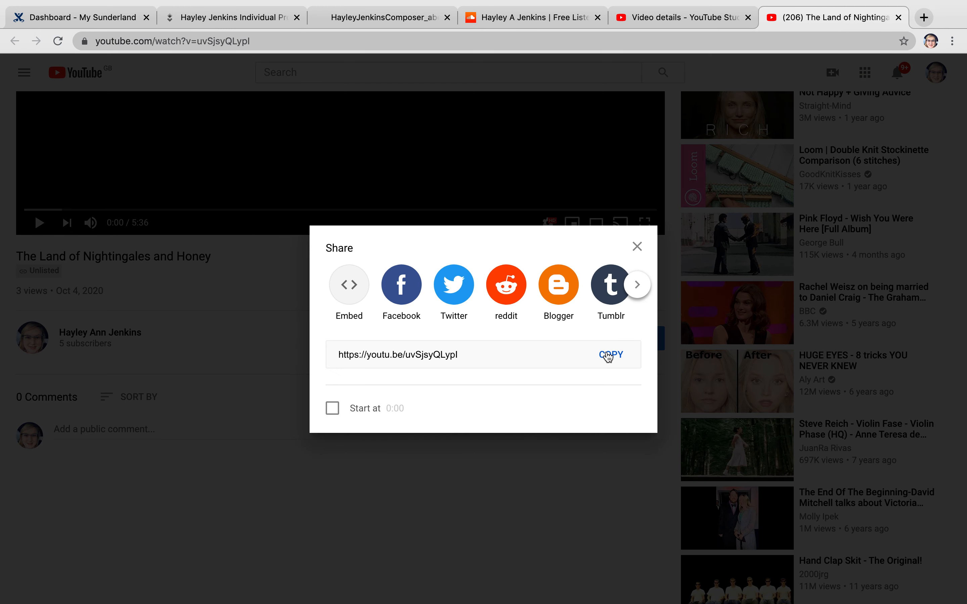
pyautogui.click(608, 355)
pyautogui.click(348, 284)
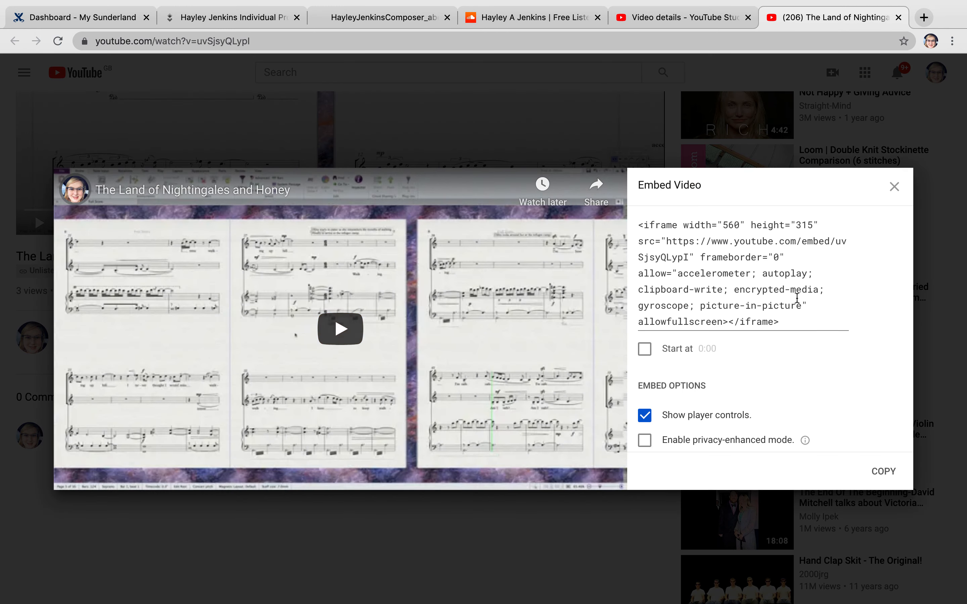
pyautogui.click(797, 298)
pyautogui.click(894, 186)
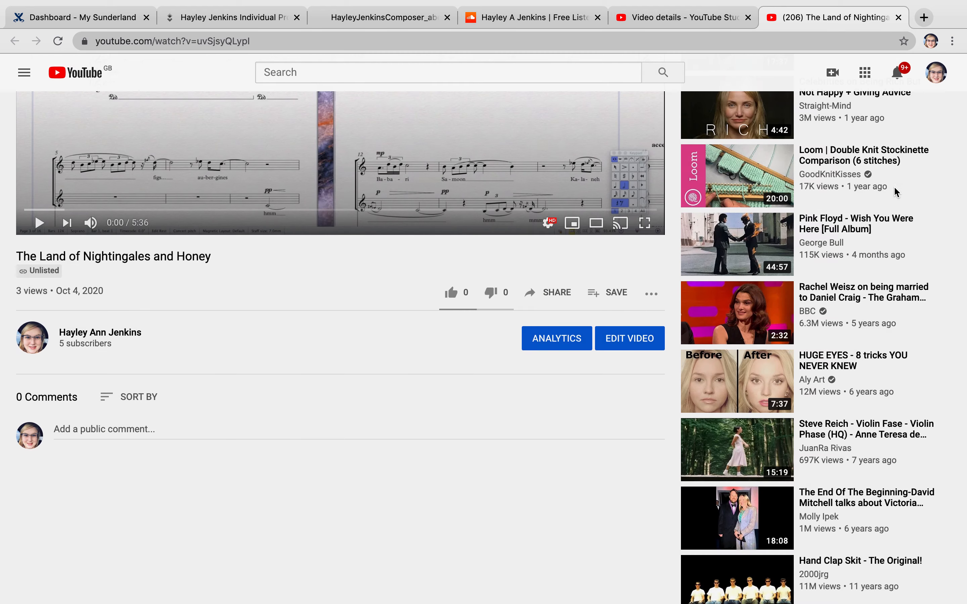
# Return to the portfolio, display the page, and examine how the YouTube score video sits beside the other blocks
pyautogui.click(247, 11)
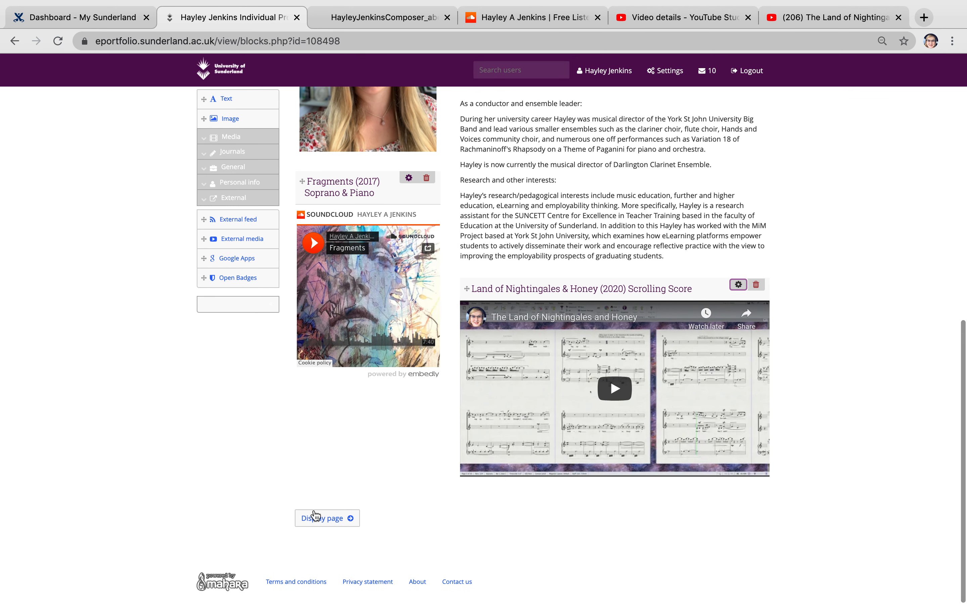
pyautogui.click(315, 516)
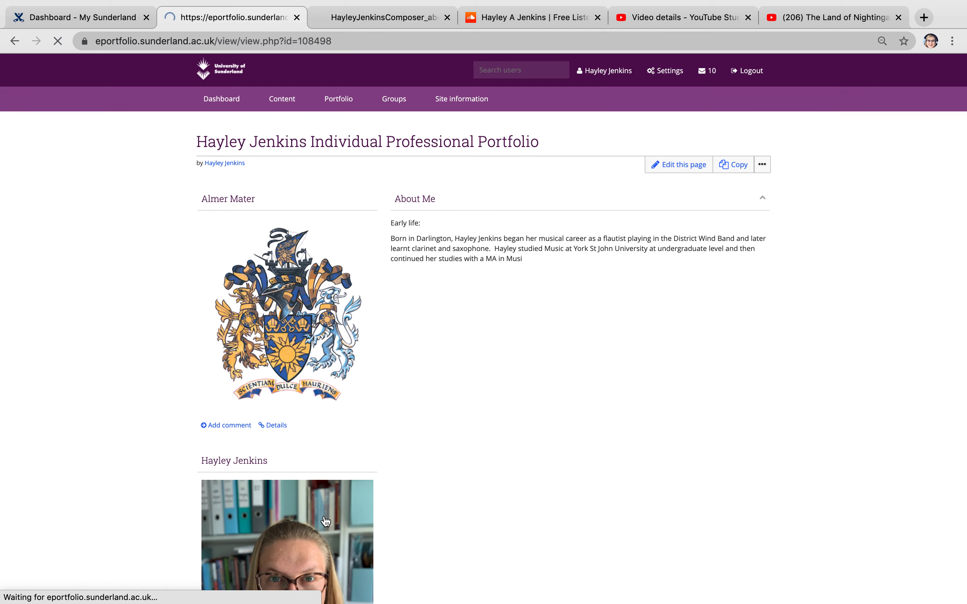
pyautogui.scroll(-12, 813, 475)
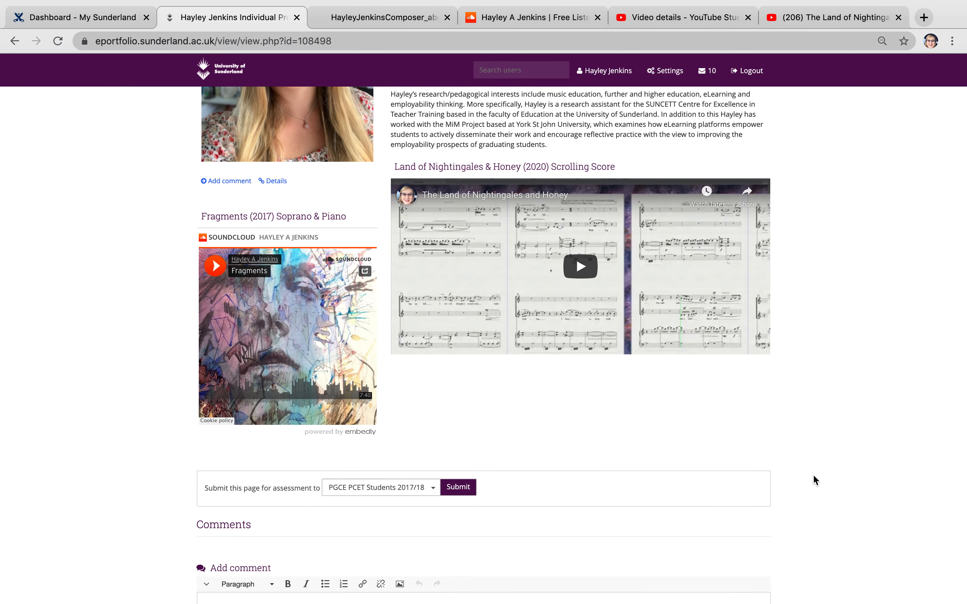
pyautogui.scroll(10, 815, 480)
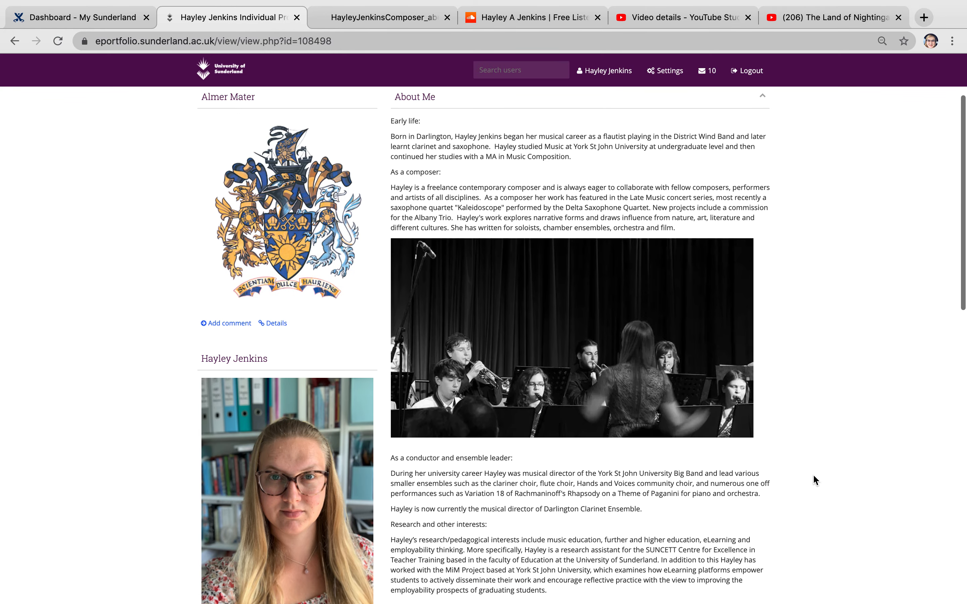
pyautogui.scroll(-8, 813, 474)
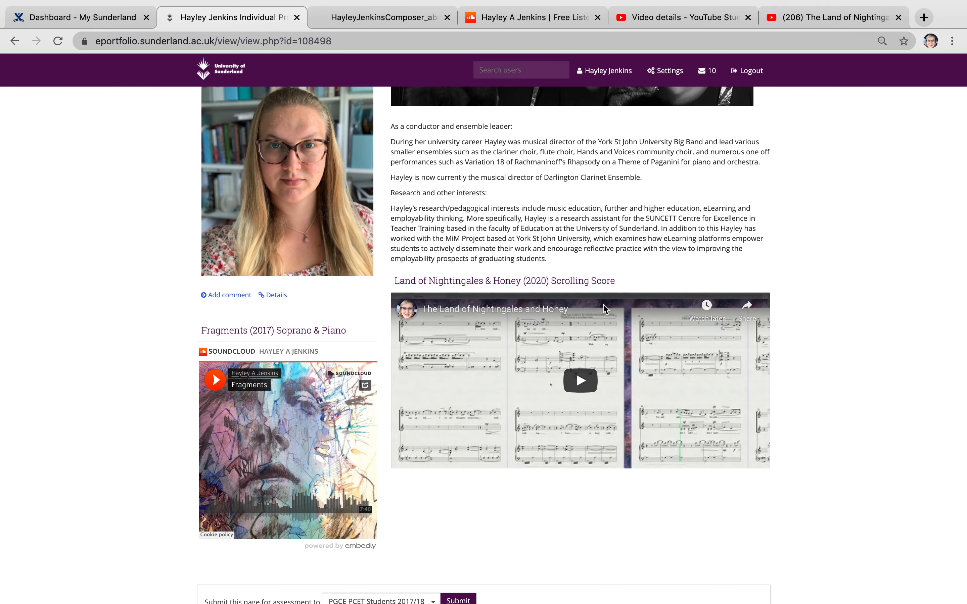
pyautogui.moveTo(278, 395)
pyautogui.scroll(10, 438, 345)
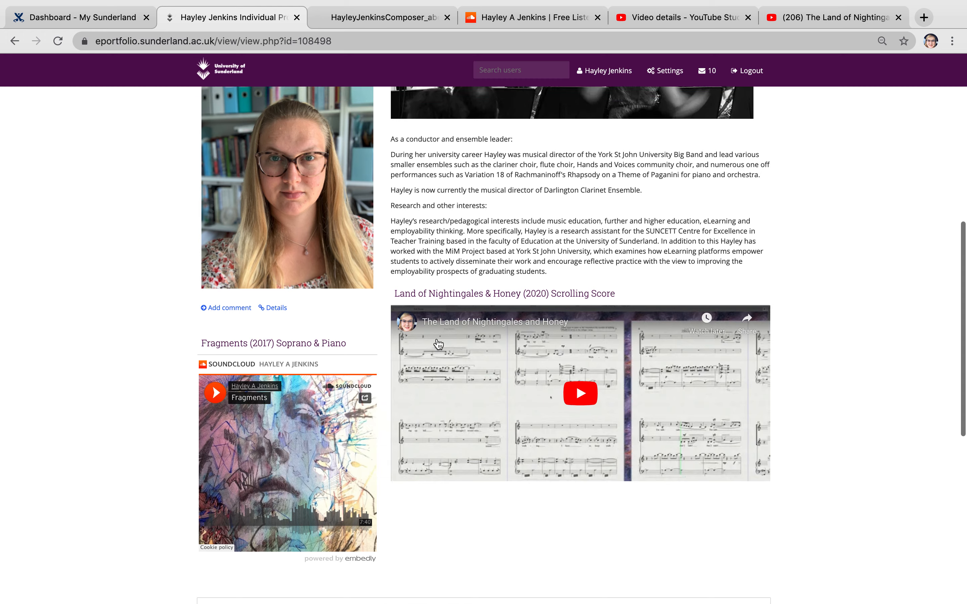
pyautogui.scroll(-20, 438, 344)
pyautogui.scroll(15, 439, 344)
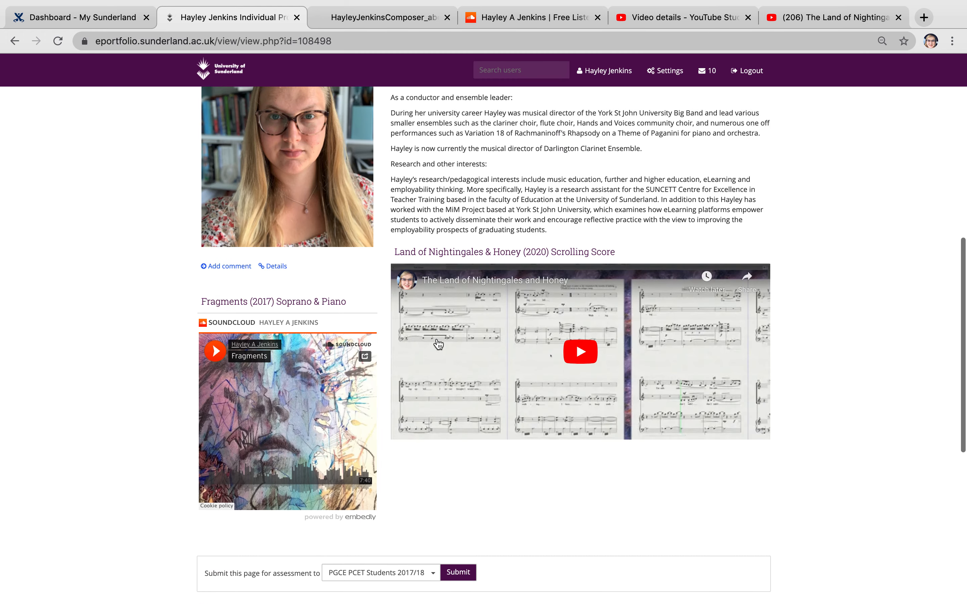
pyautogui.scroll(5, 439, 345)
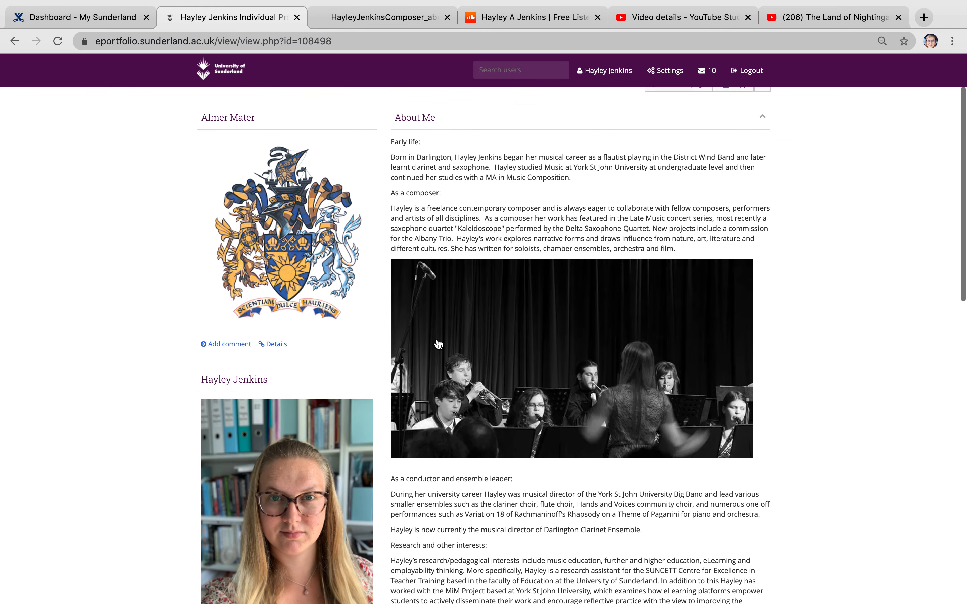
# Reopen the portfolio page for editing, try adding a text block in the About Me column, and remove it
pyautogui.click(683, 158)
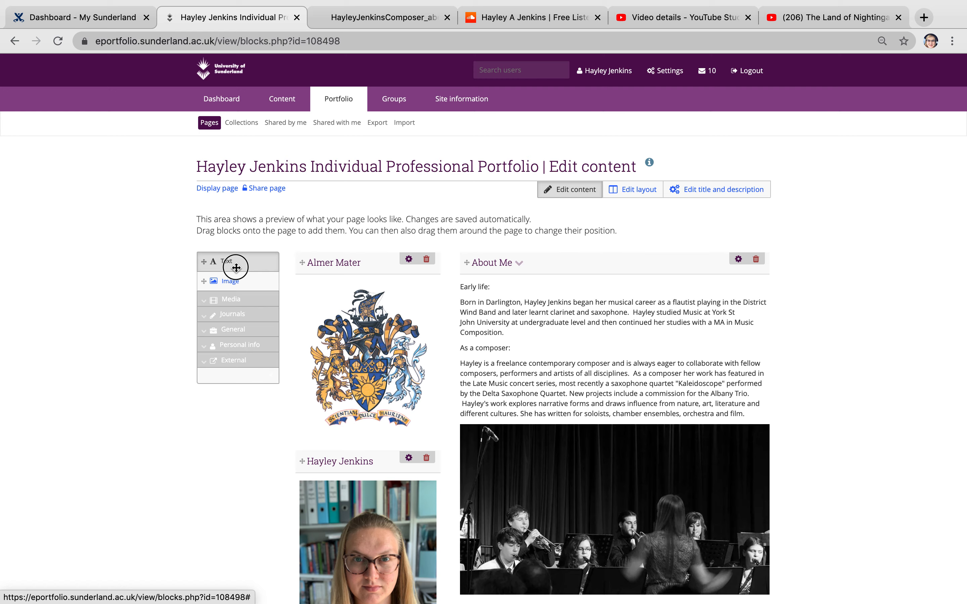
pyautogui.moveTo(236, 267); pyautogui.dragTo(553, 268)
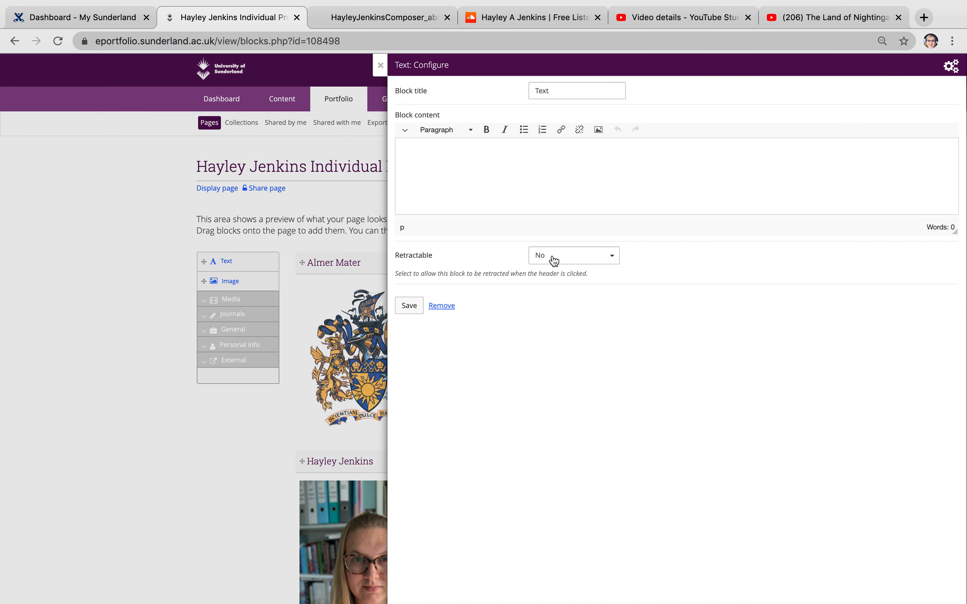
pyautogui.click(441, 306)
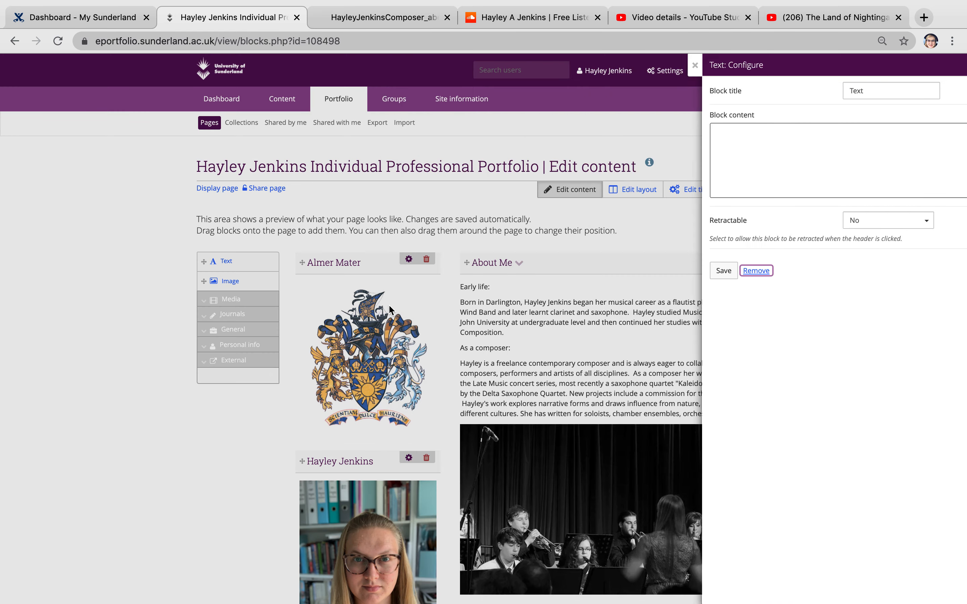
# Try adding an image block above the Almer Mater block, look through its stored files, and remove it
pyautogui.moveTo(223, 279); pyautogui.dragTo(371, 262)
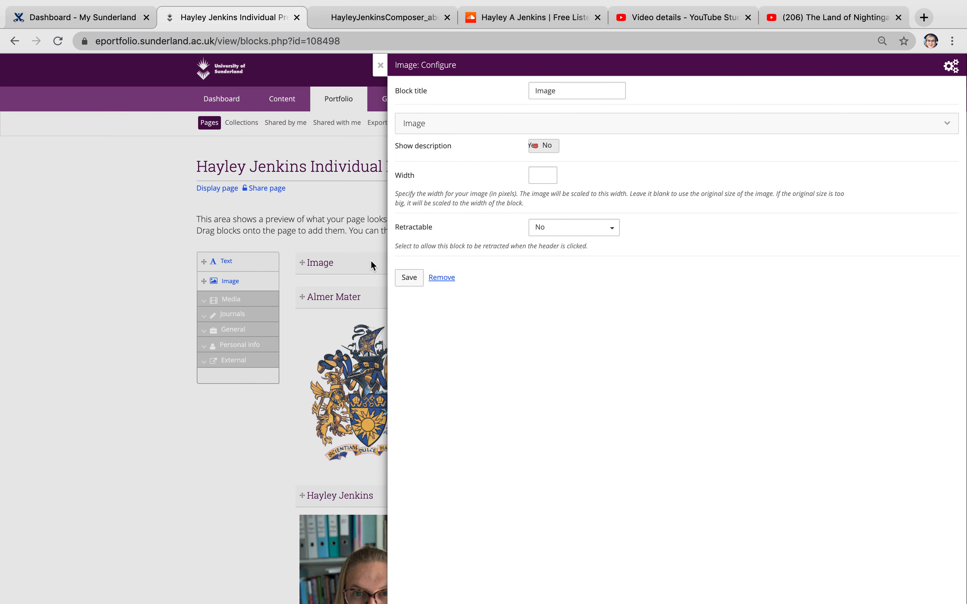
pyautogui.click(573, 127)
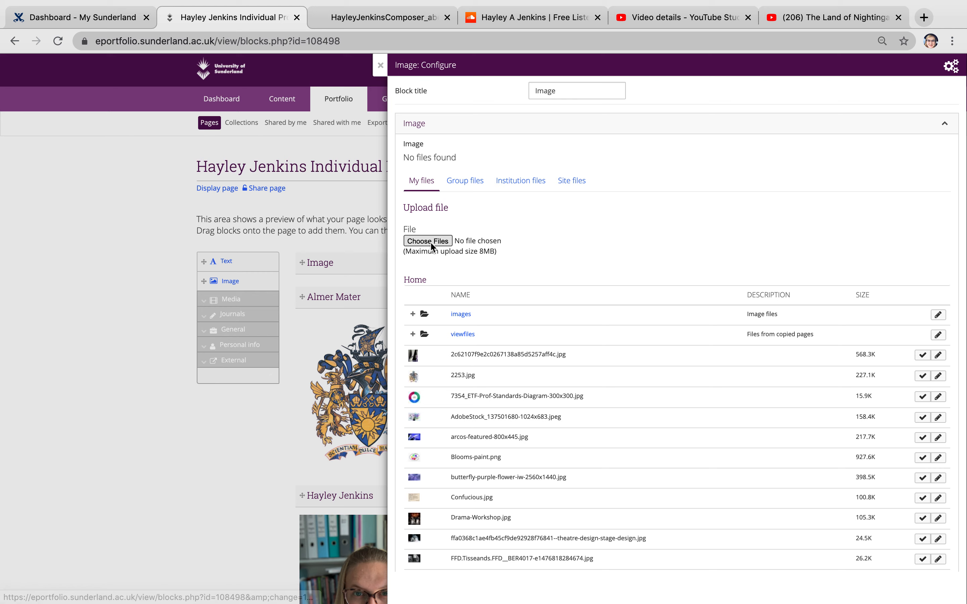
pyautogui.scroll(-15, 459, 482)
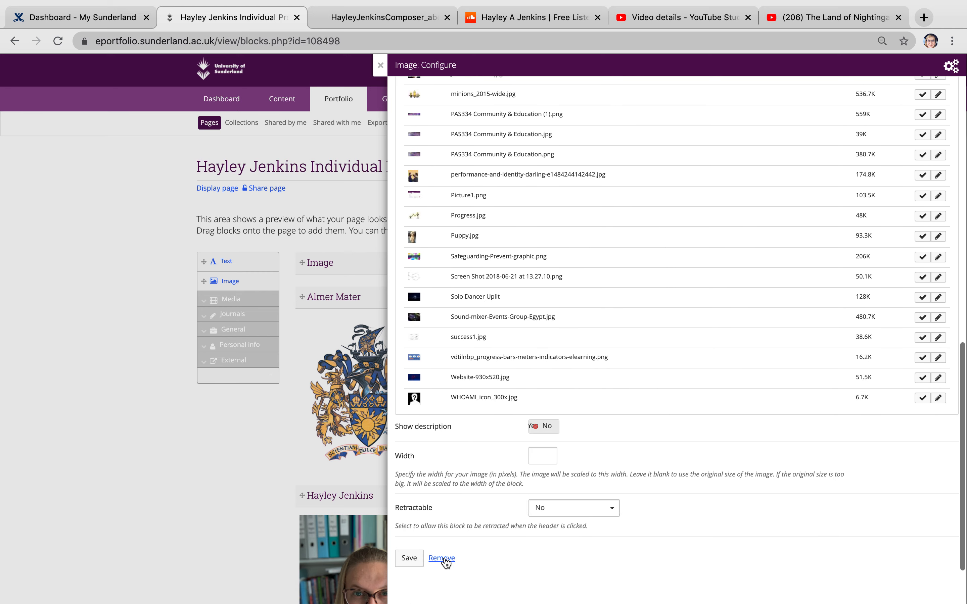
pyautogui.click(445, 561)
# Try adding an External media block above the Land of Nightingales & Honey video block, and remove it
pyautogui.scroll(-6, 444, 556)
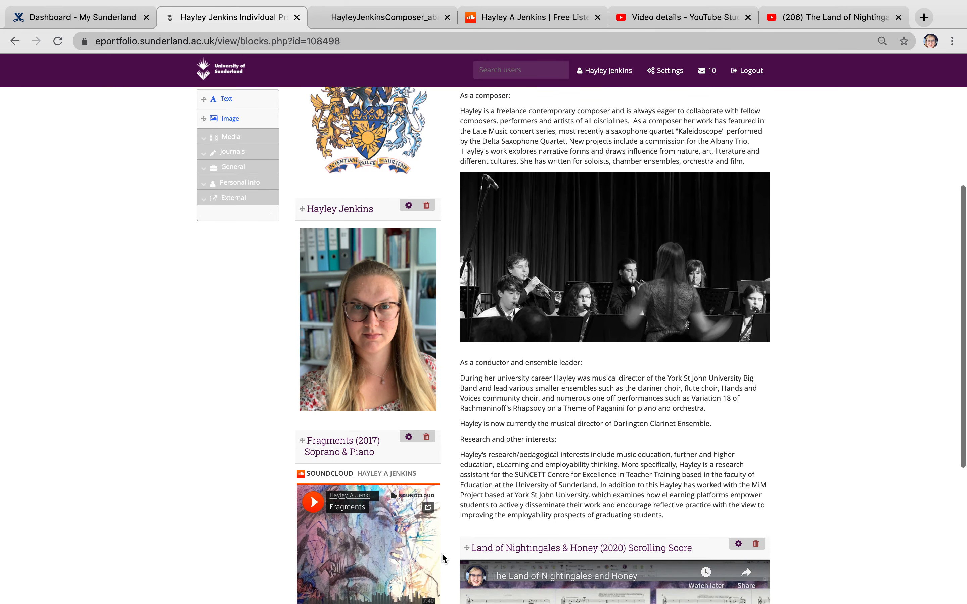
pyautogui.scroll(3, 440, 555)
pyautogui.click(267, 270)
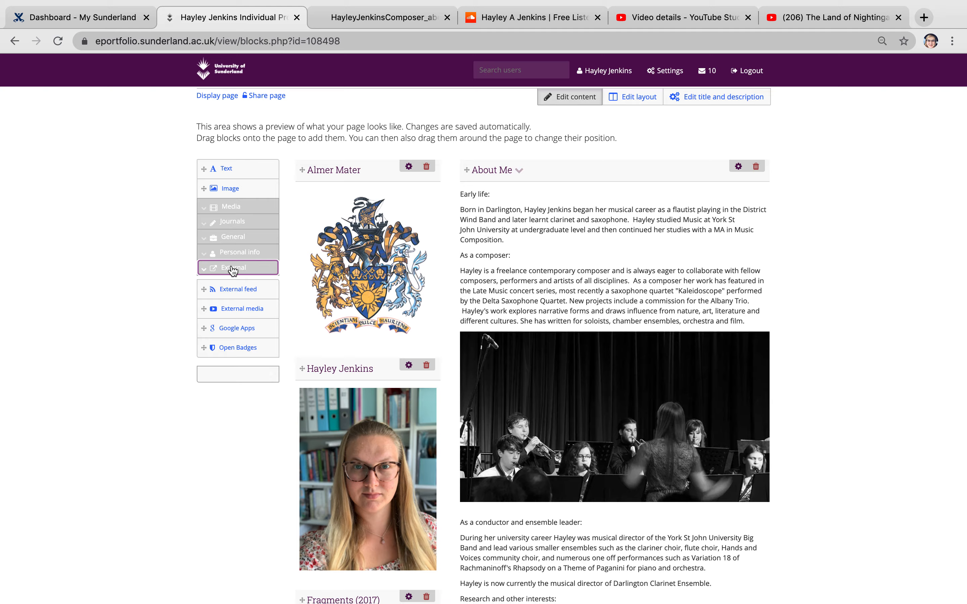
pyautogui.scroll(-3, 224, 272)
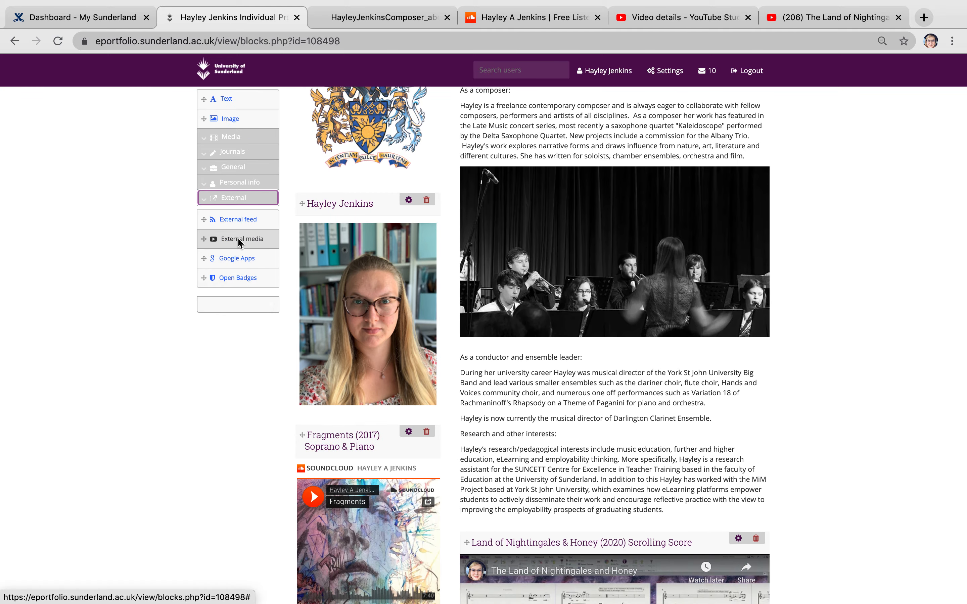
pyautogui.moveTo(239, 242); pyautogui.dragTo(558, 544)
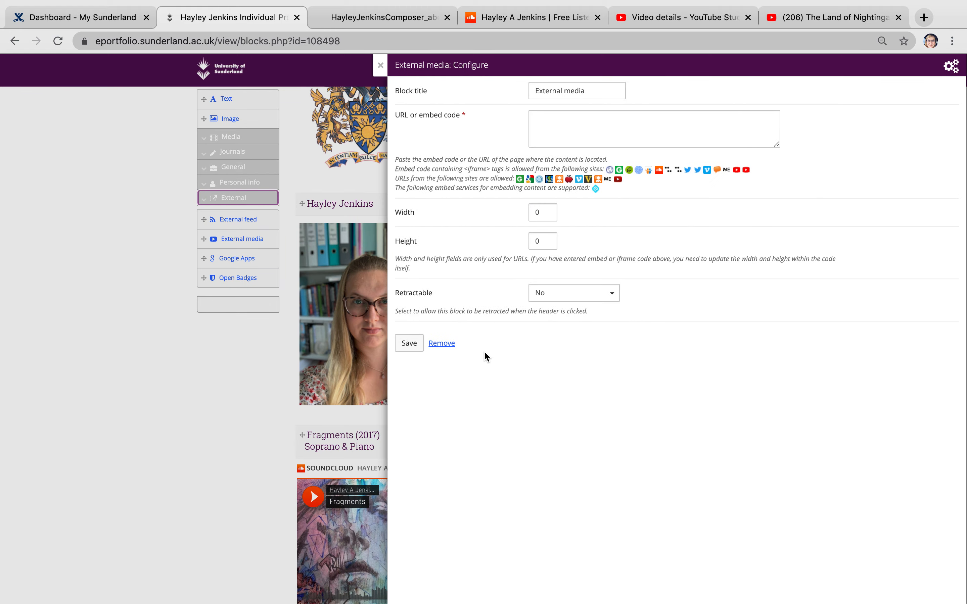
pyautogui.click(442, 344)
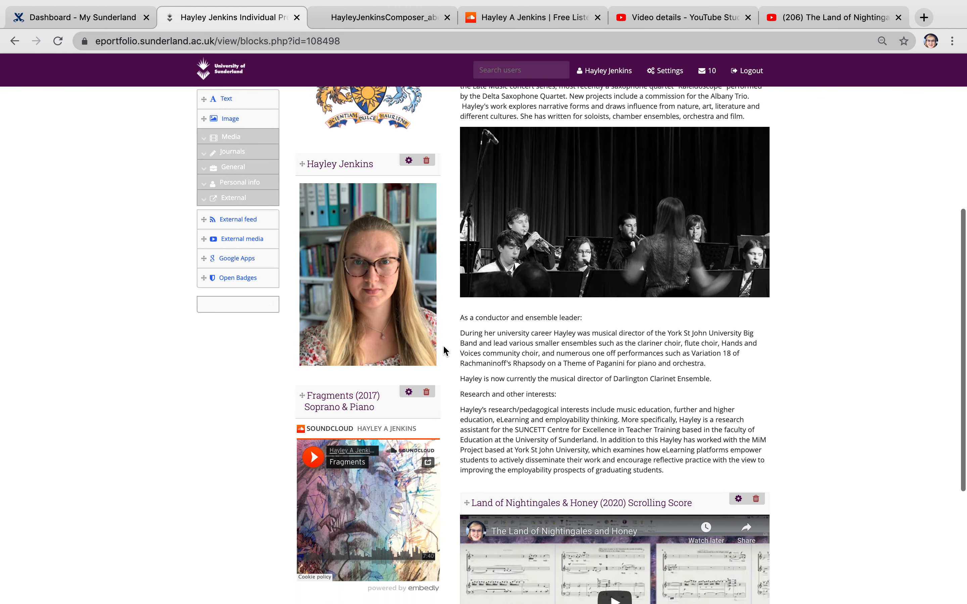
# Save a Profile information block below Almer Mater showing first name, occupation, personal website address, display name and Facebook, and delete it
pyautogui.scroll(-5, 444, 347)
pyautogui.scroll(12, 444, 347)
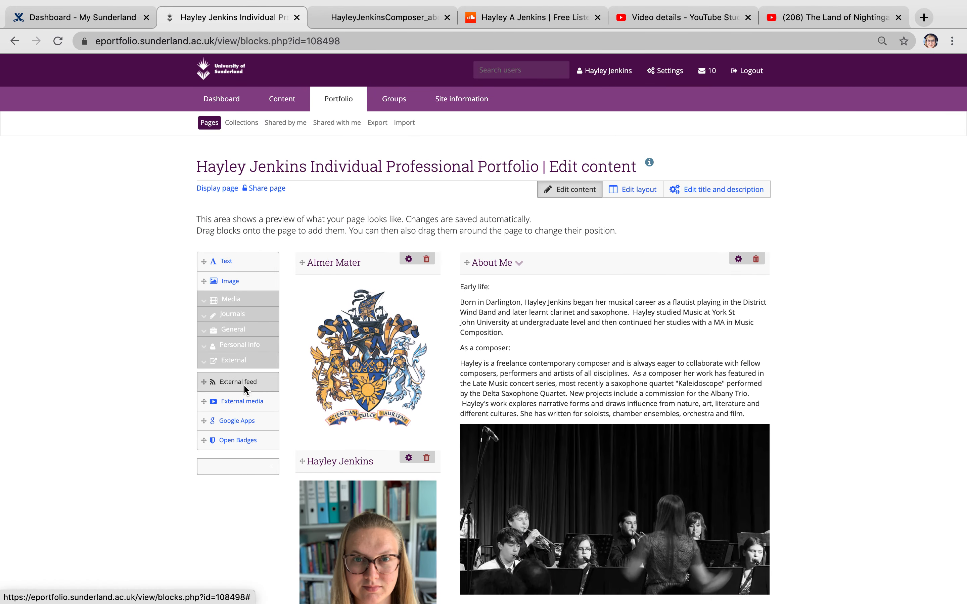
pyautogui.click(203, 356)
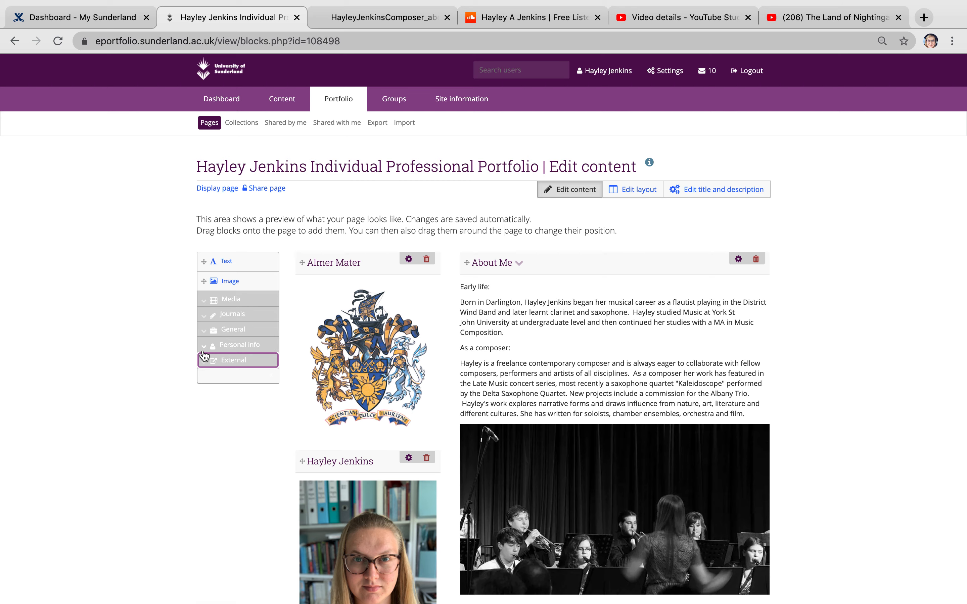
pyautogui.click(207, 346)
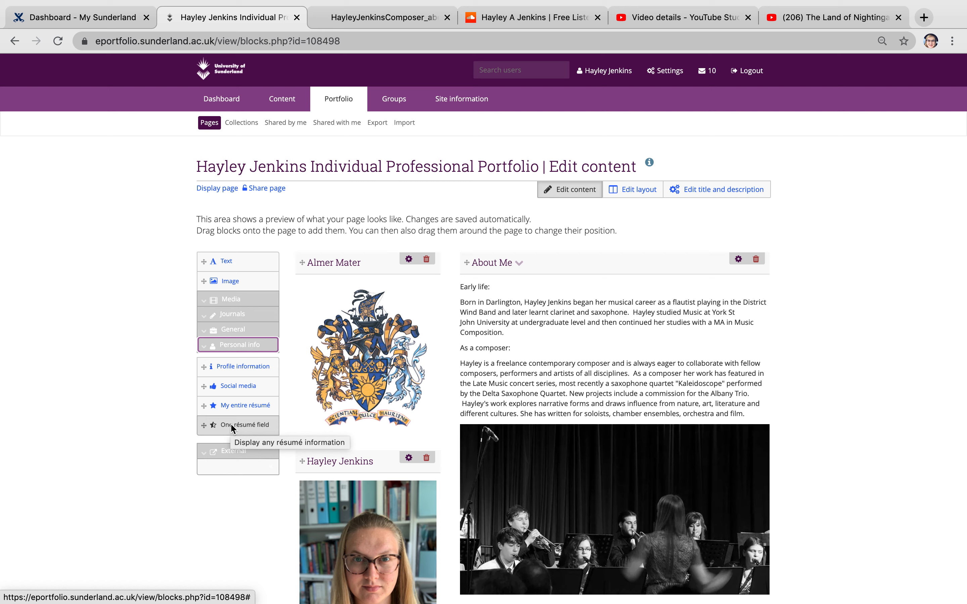
pyautogui.moveTo(234, 365)
pyautogui.mouseDown()
pyautogui.moveTo(289, 364)
pyautogui.moveTo(366, 451)
pyautogui.mouseUp()
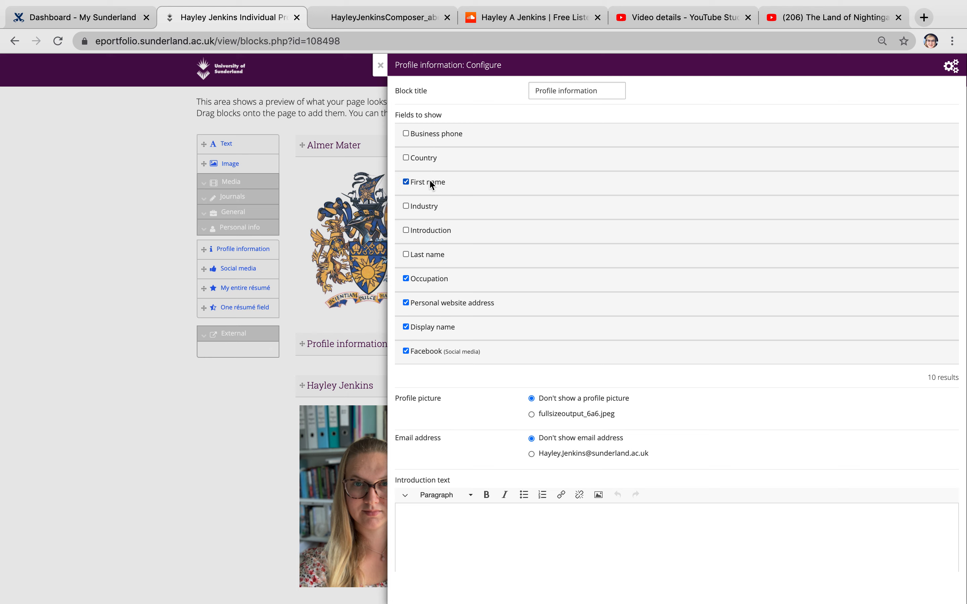
pyautogui.scroll(-3, 444, 330)
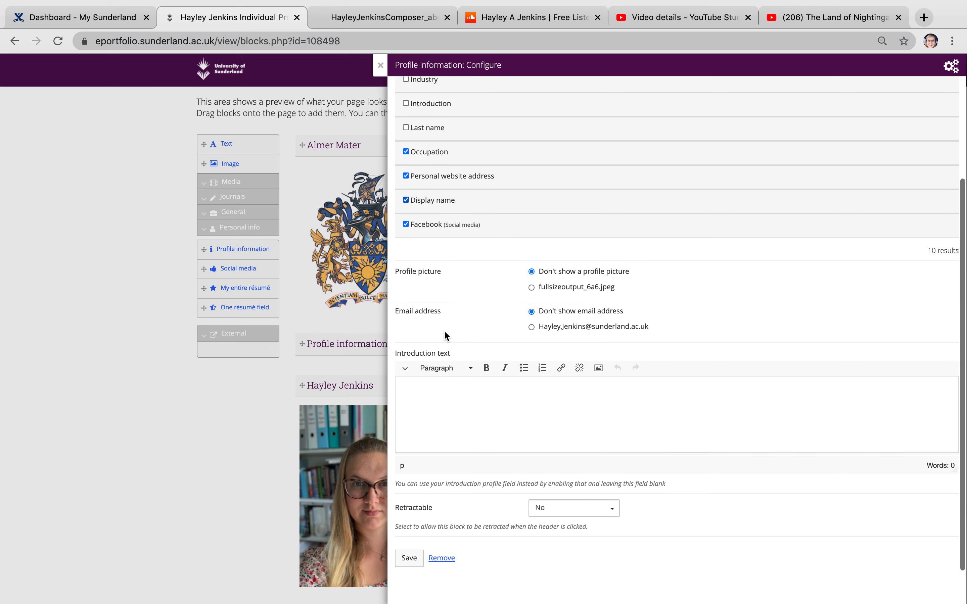
pyautogui.click(410, 559)
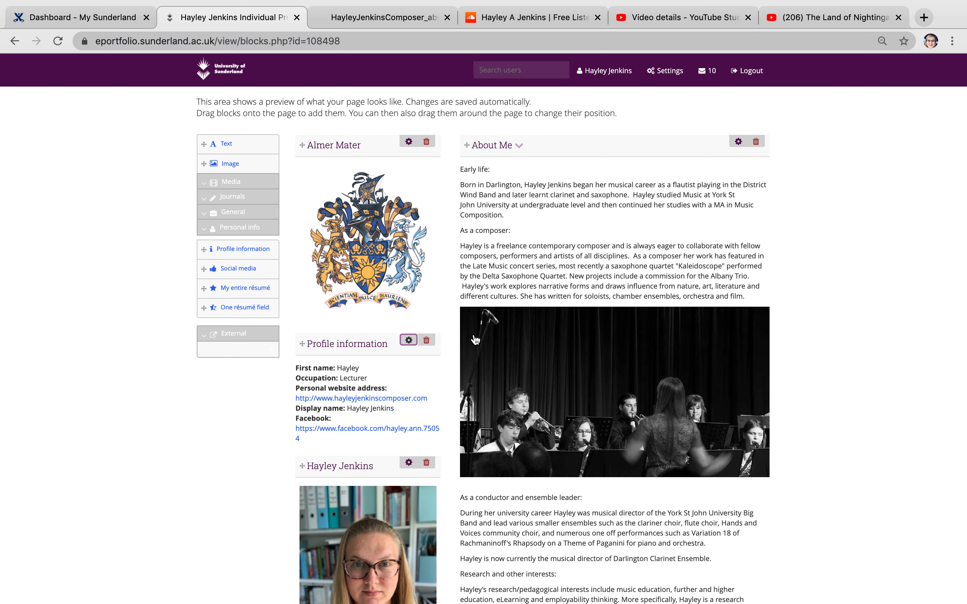
pyautogui.click(427, 340)
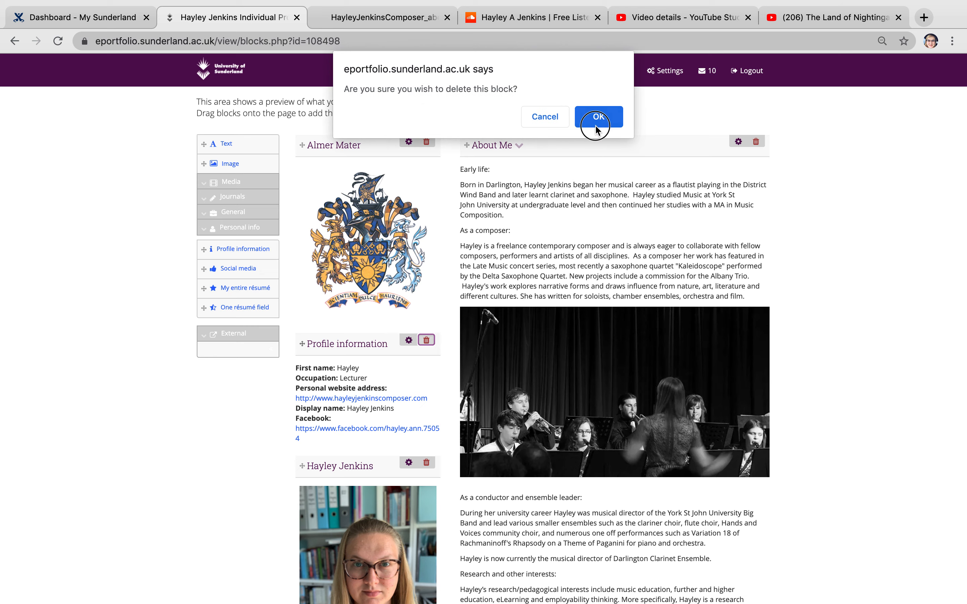
pyautogui.click(589, 118)
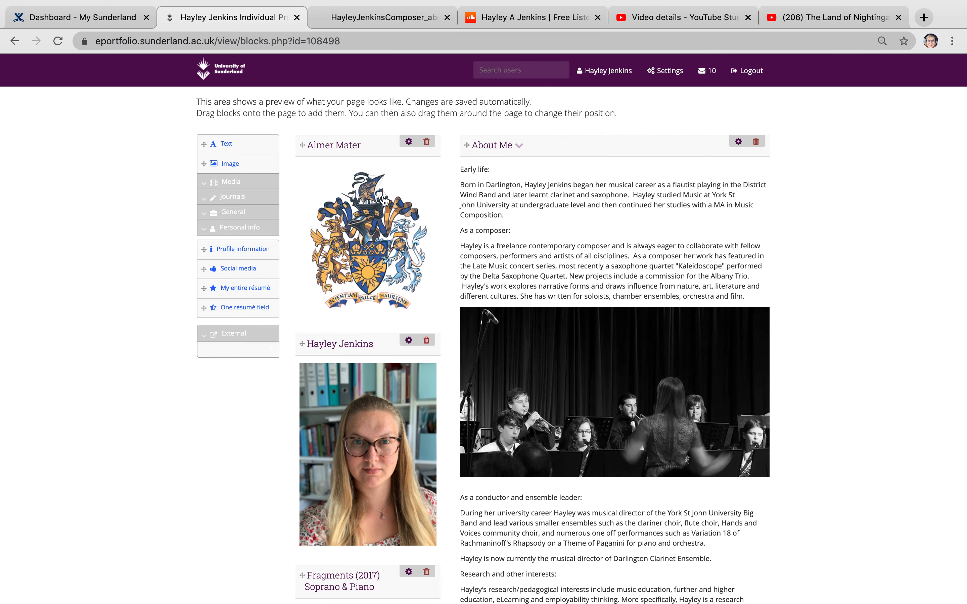
# Browse the General, Journals and Media block types, add a File(s) to download block below Almer Mater, and upload DCE COVID risk-assessment.pdf
pyautogui.click(224, 230)
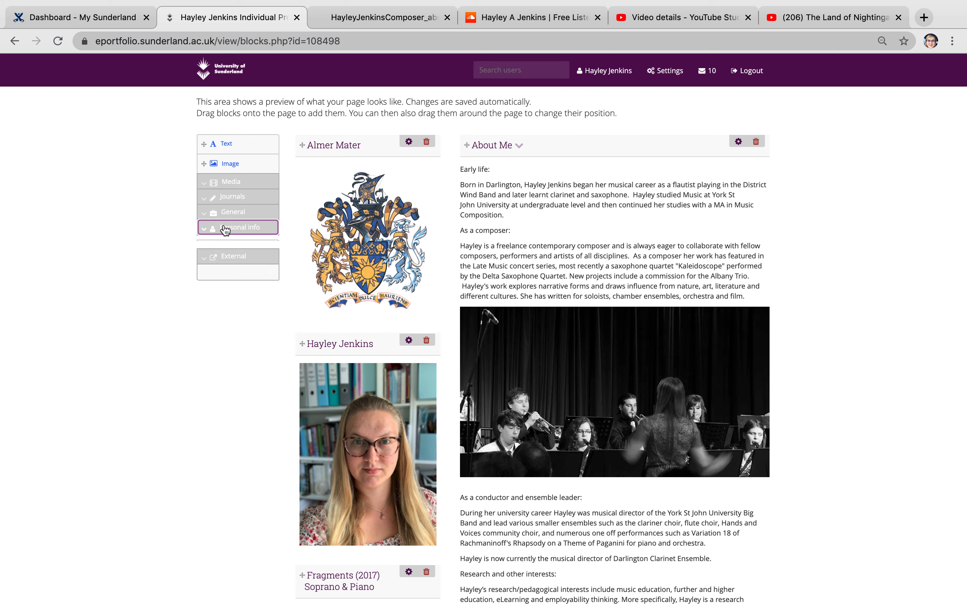
pyautogui.click(227, 214)
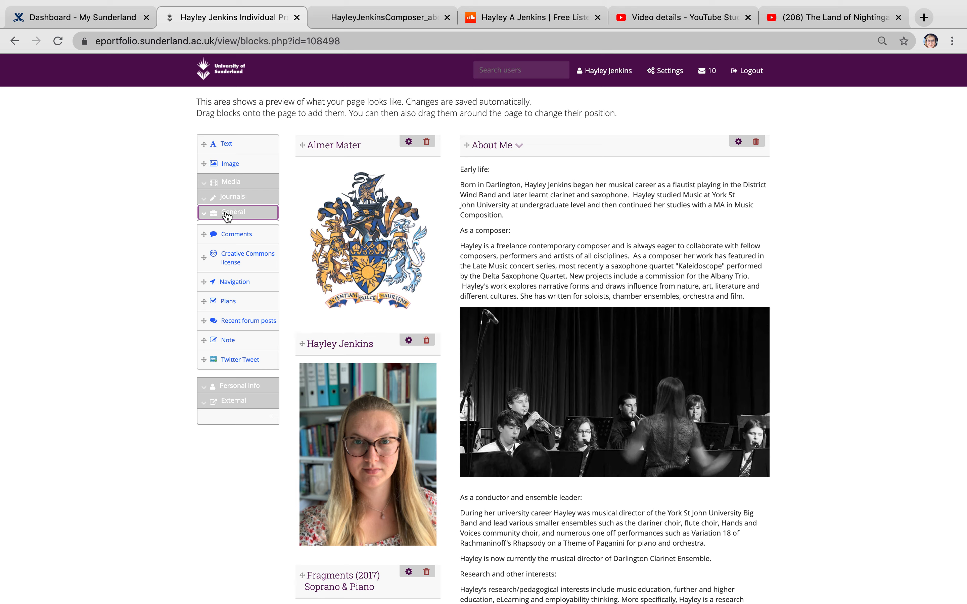
pyautogui.click(230, 197)
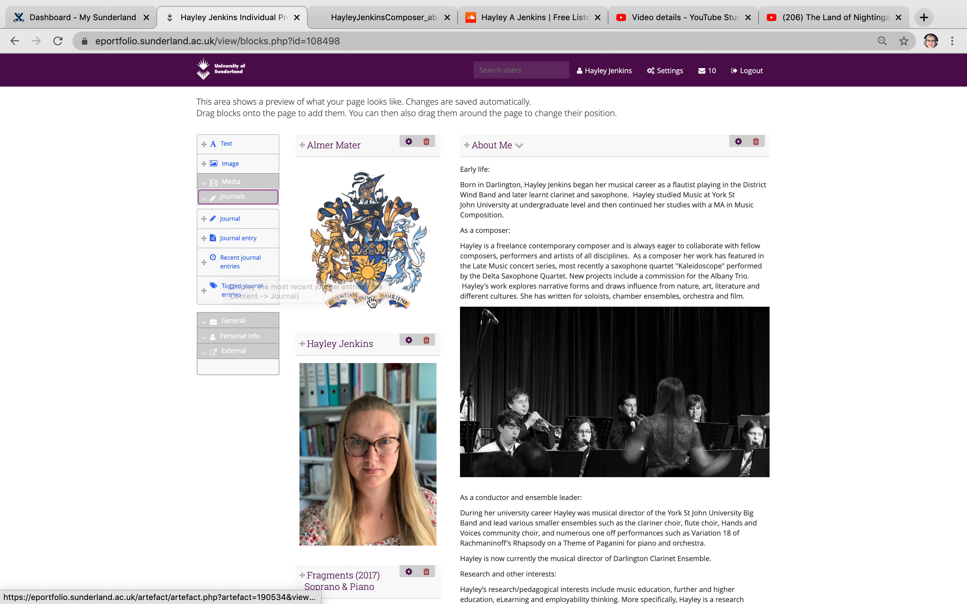
pyautogui.click(240, 183)
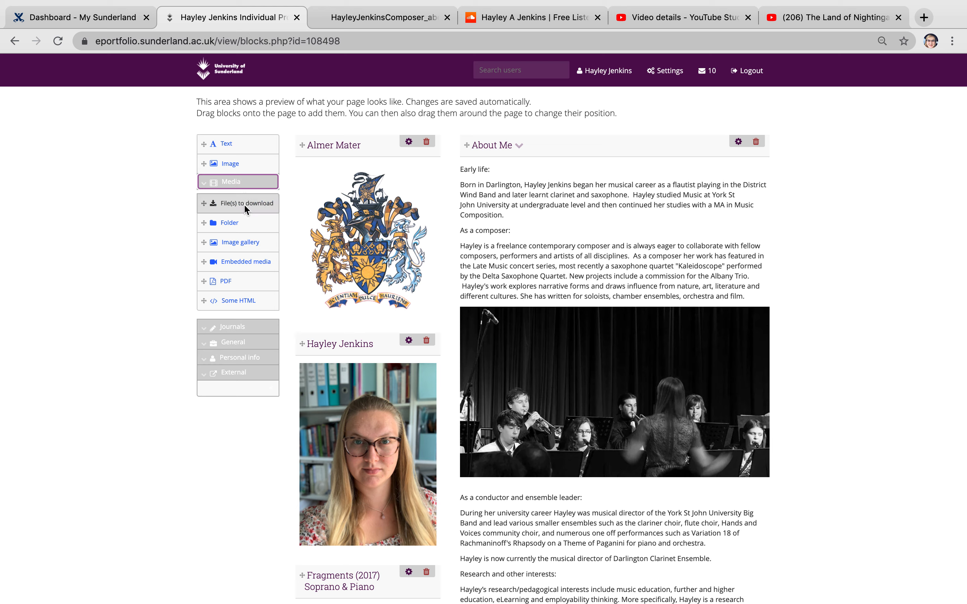
pyautogui.moveTo(242, 204); pyautogui.dragTo(353, 346)
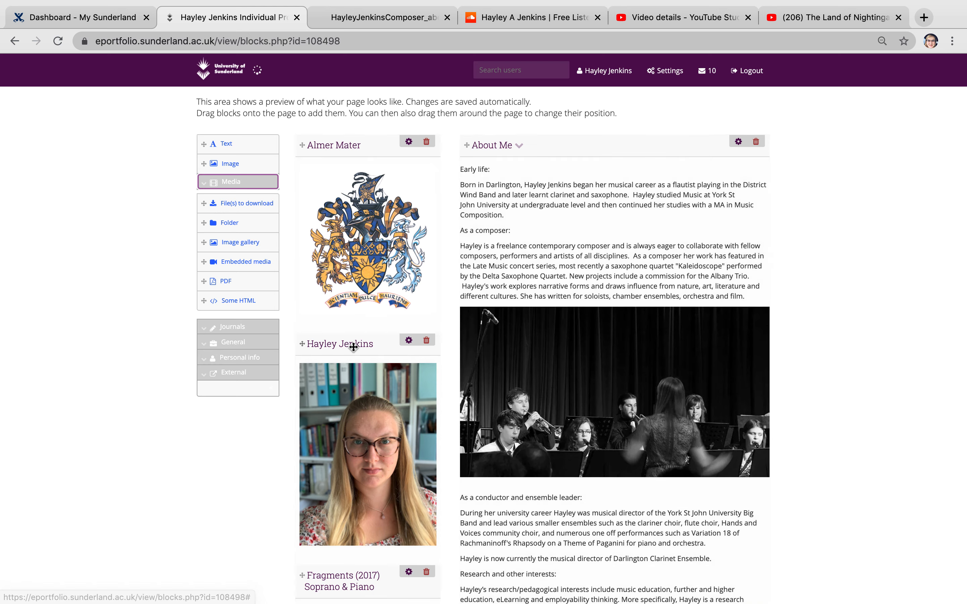
pyautogui.click(570, 120)
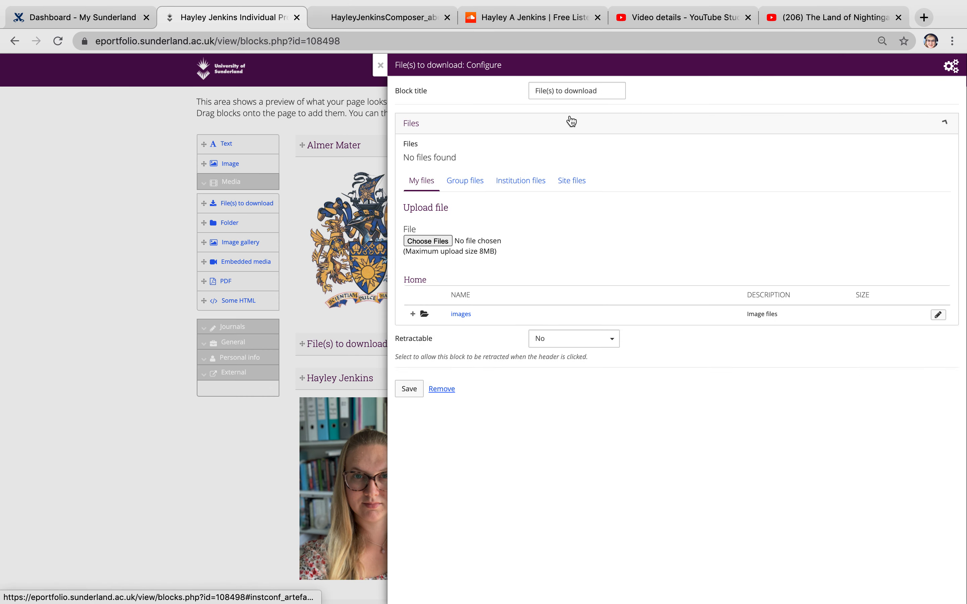
pyautogui.click(428, 241)
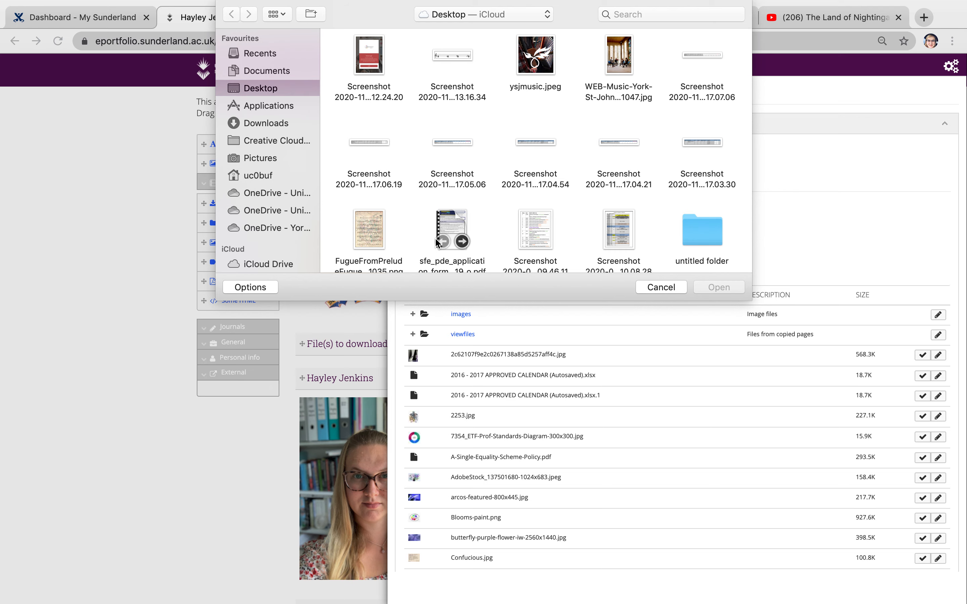
pyautogui.scroll(-5, 486, 216)
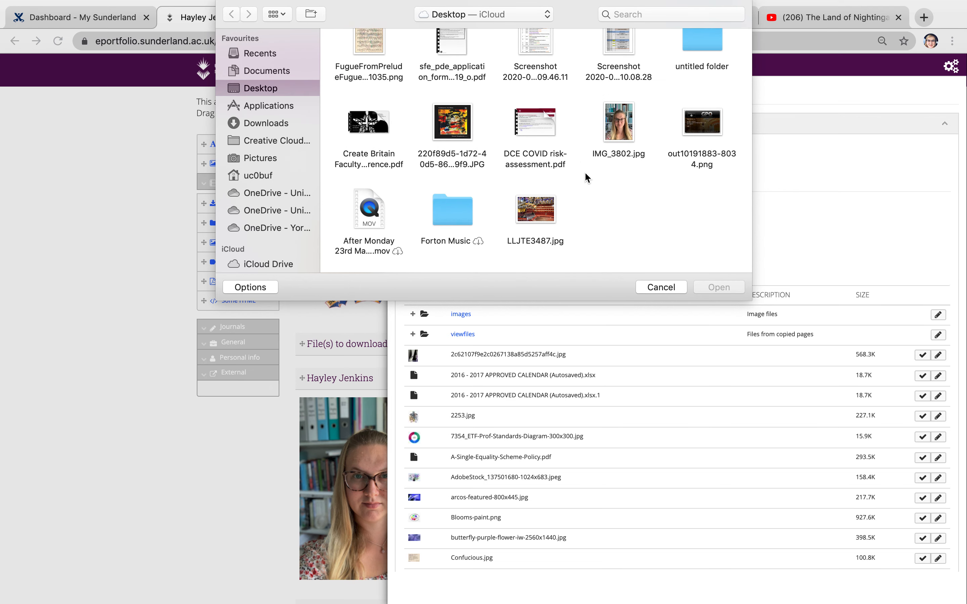
pyautogui.click(543, 128)
pyautogui.click(713, 288)
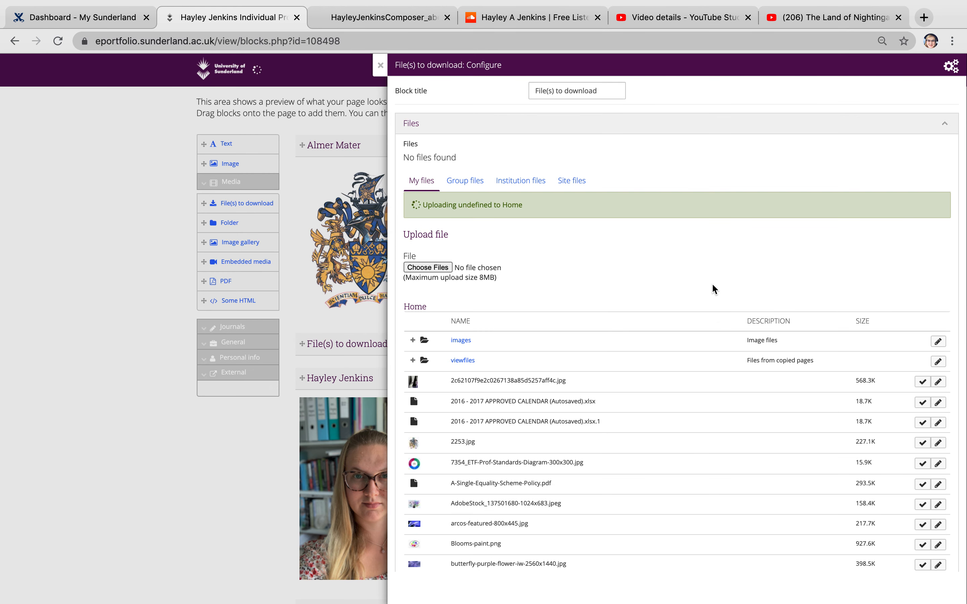
# Save the file download block with the title "Risk Assessment", and delete it from the page
pyautogui.click(552, 90)
pyautogui.press('super+a')
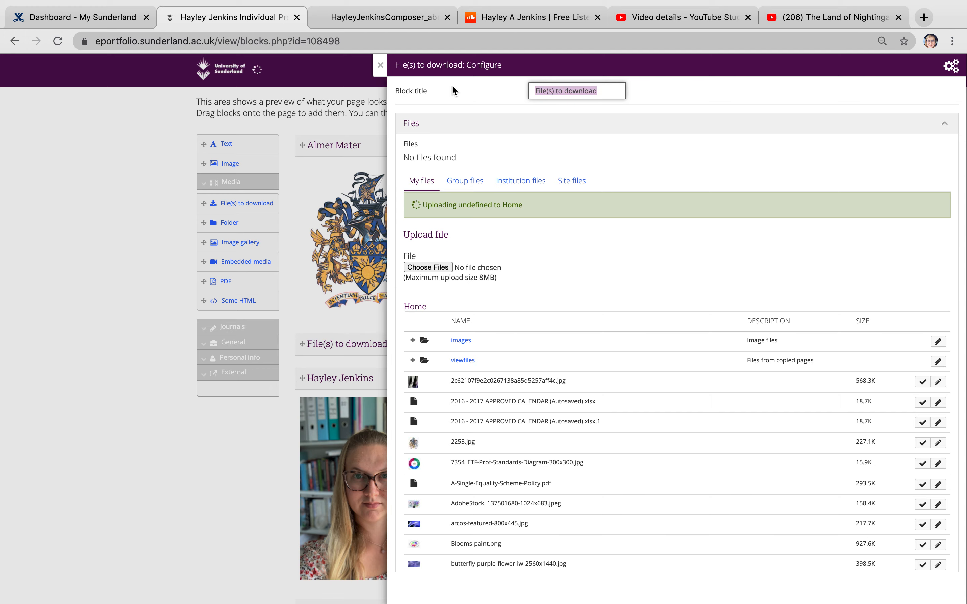
pyautogui.write('Risk Assessment')
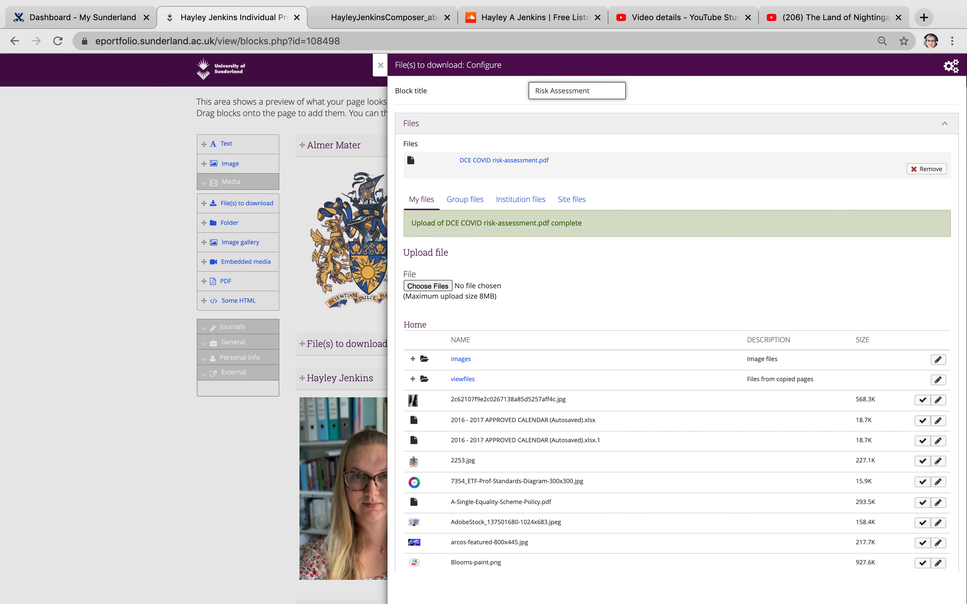
pyautogui.scroll(-20, 676, 320)
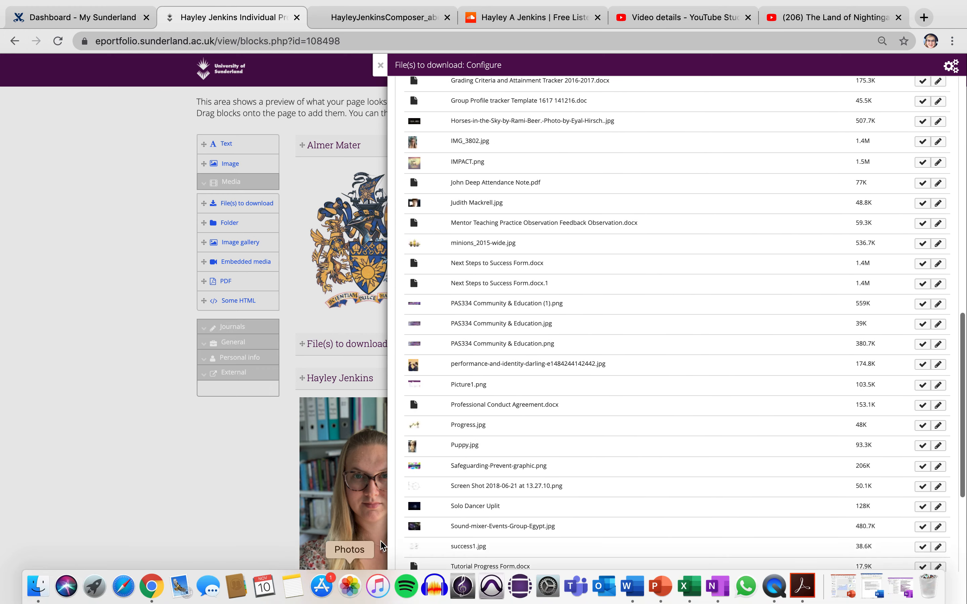
pyautogui.scroll(-1, 559, 488)
pyautogui.scroll(-4, 560, 487)
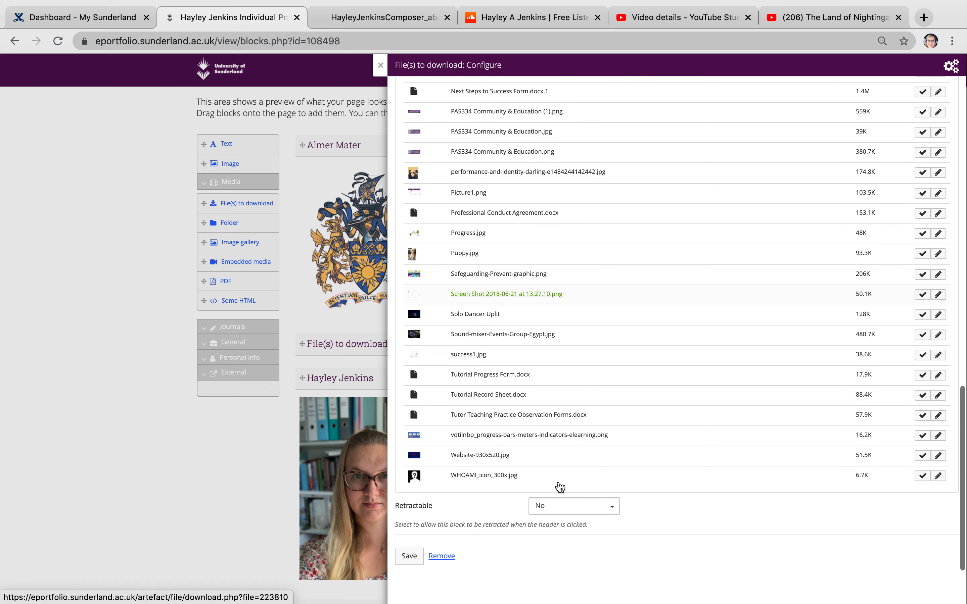
pyautogui.click(409, 561)
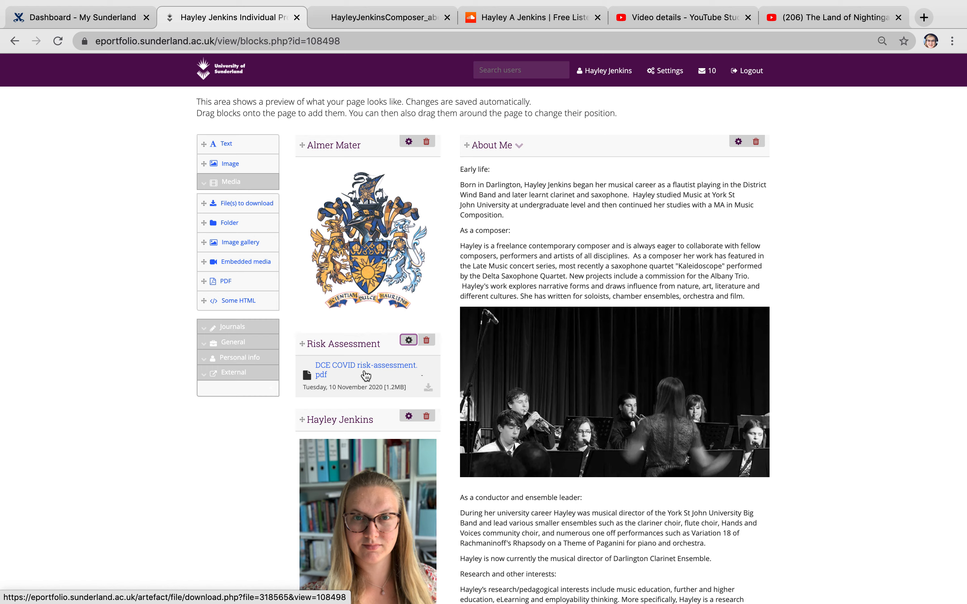
pyautogui.click(426, 340)
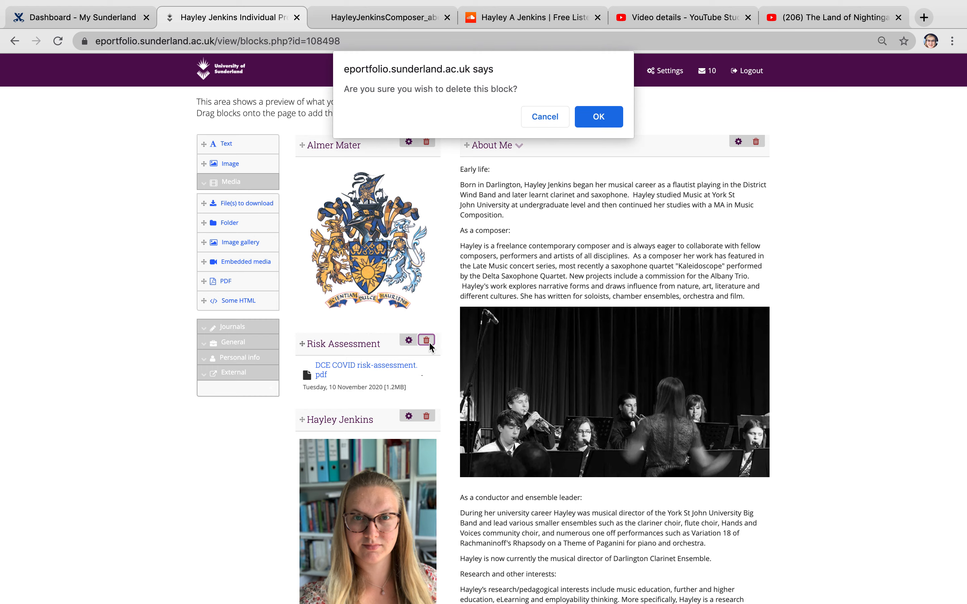
pyautogui.click(598, 116)
# Leave editing and display the portfolio page
pyautogui.scroll(-10, 475, 315)
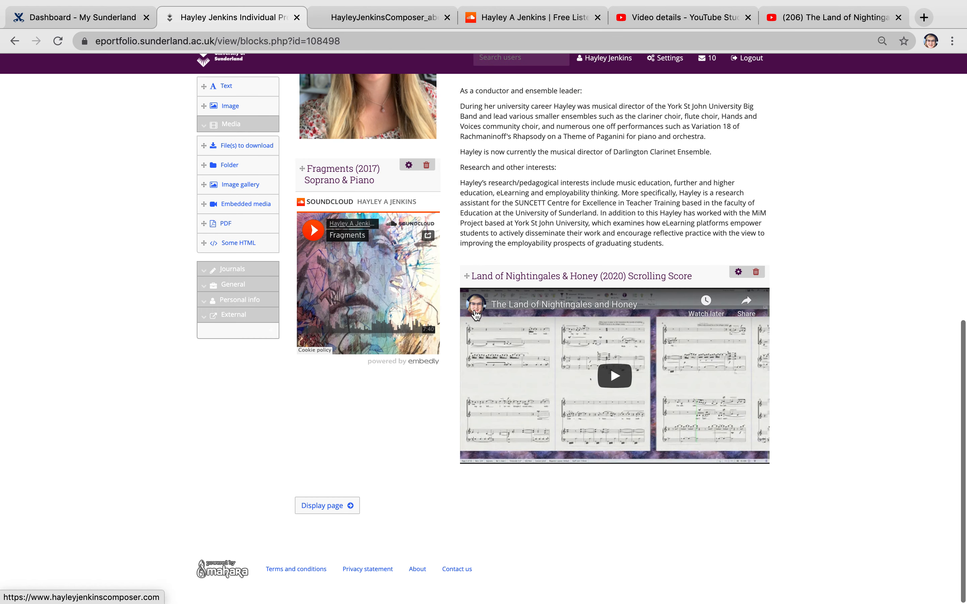
pyautogui.click(324, 507)
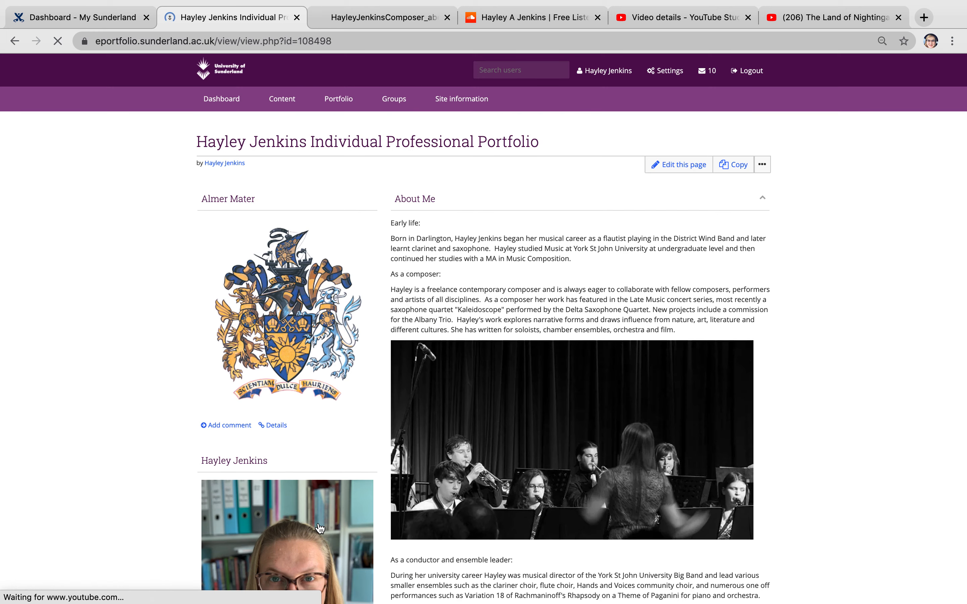